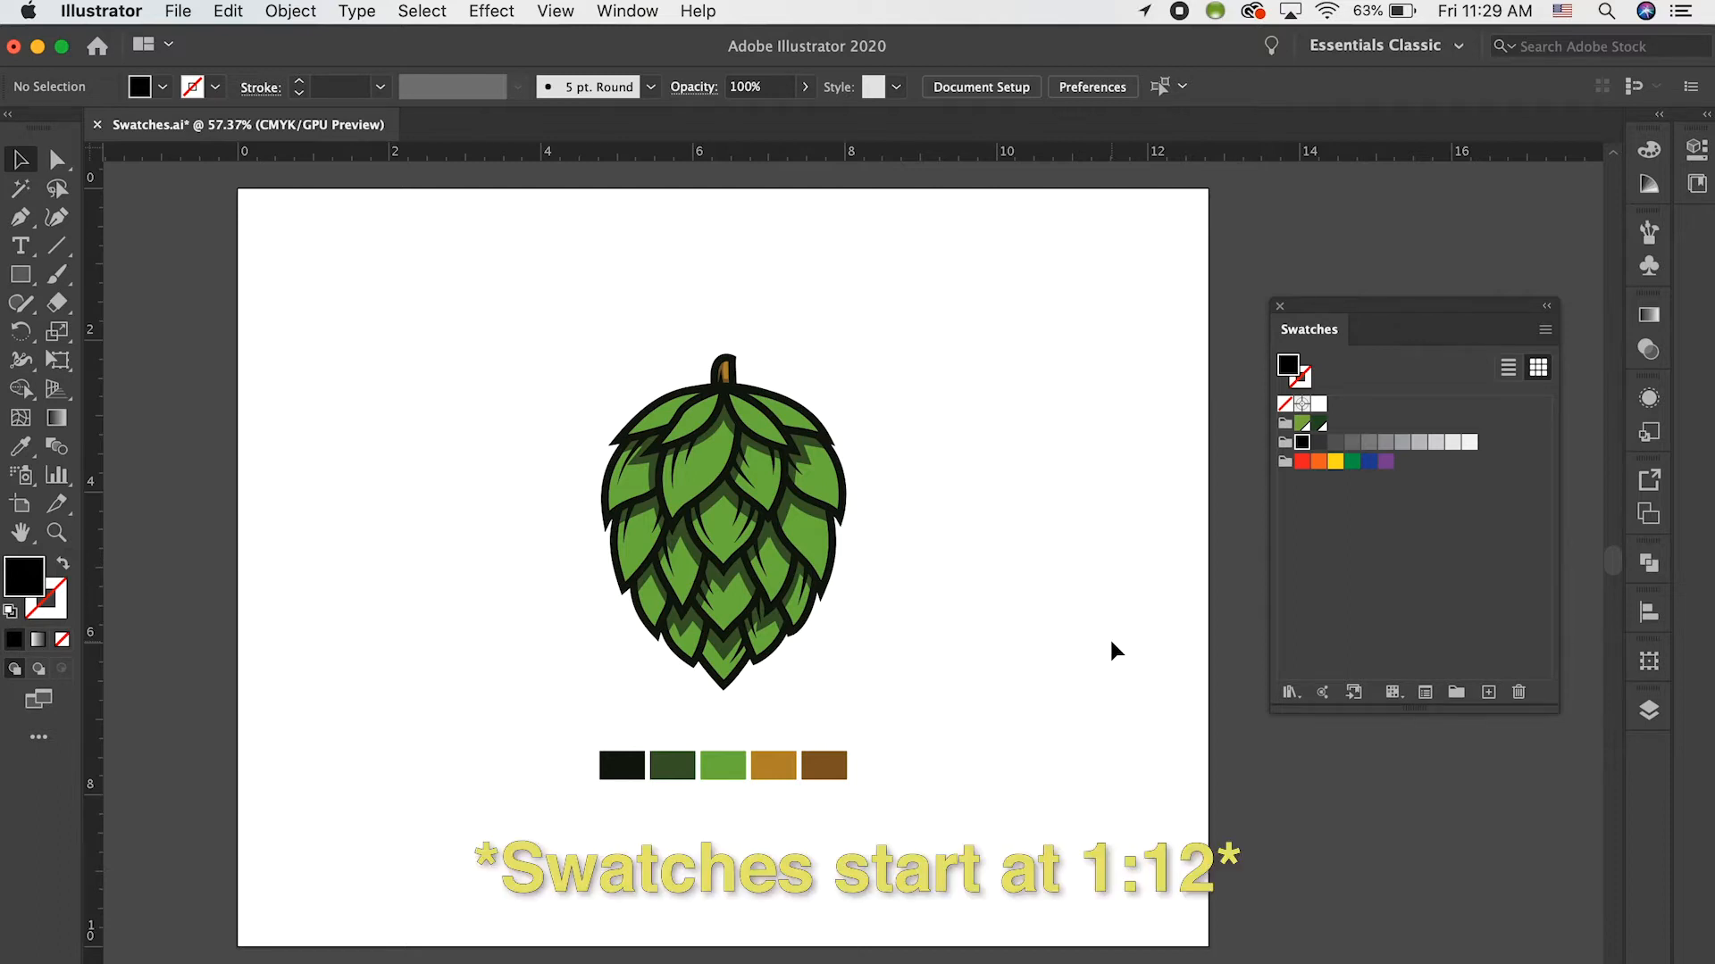
scroll(1111, 642, right, 3)
scroll(1111, 642, down, 1)
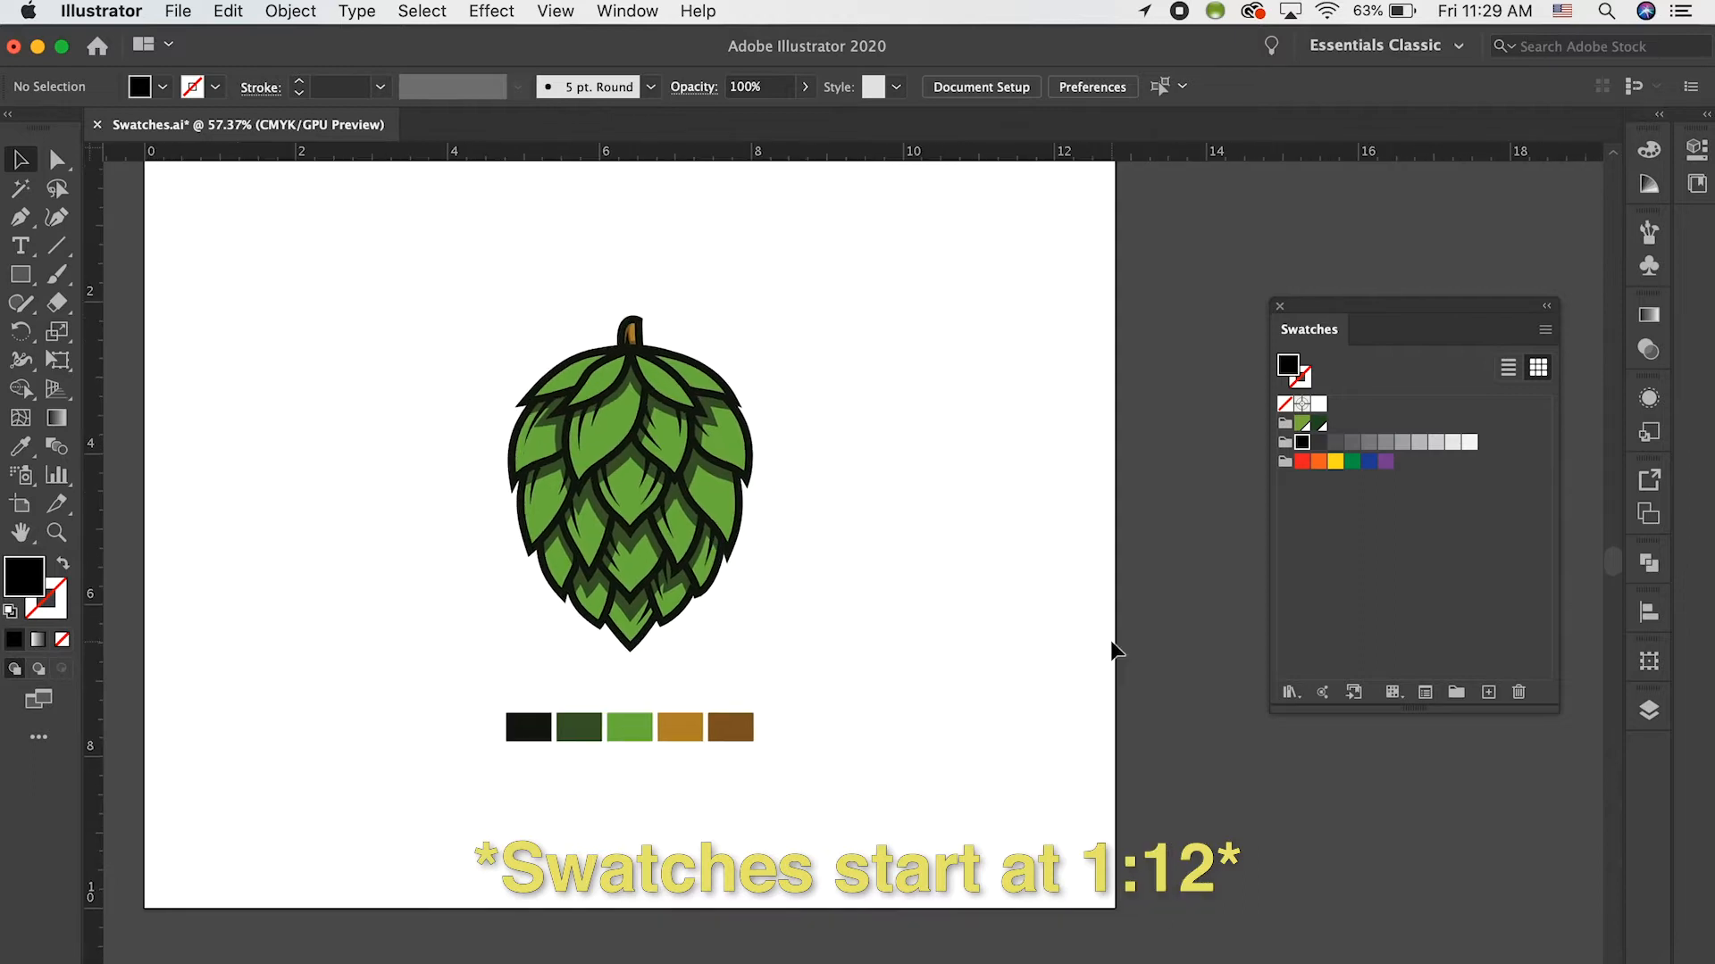
scroll(1111, 642, up, 3)
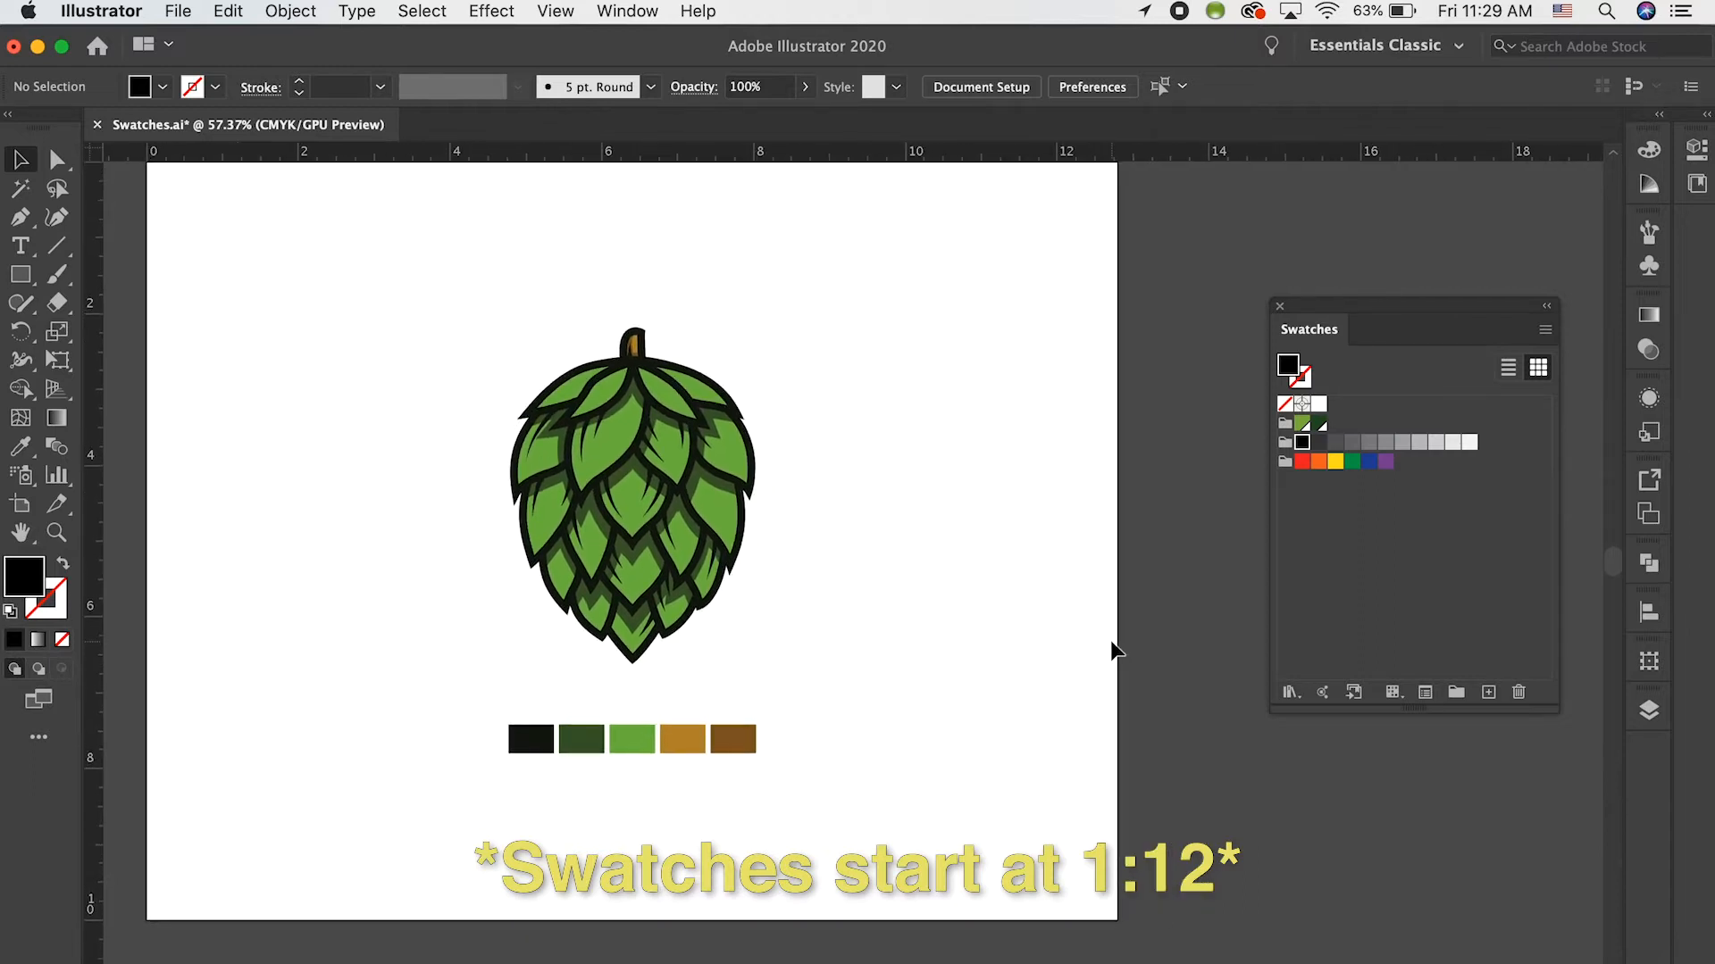
scroll(1111, 641, down, 1)
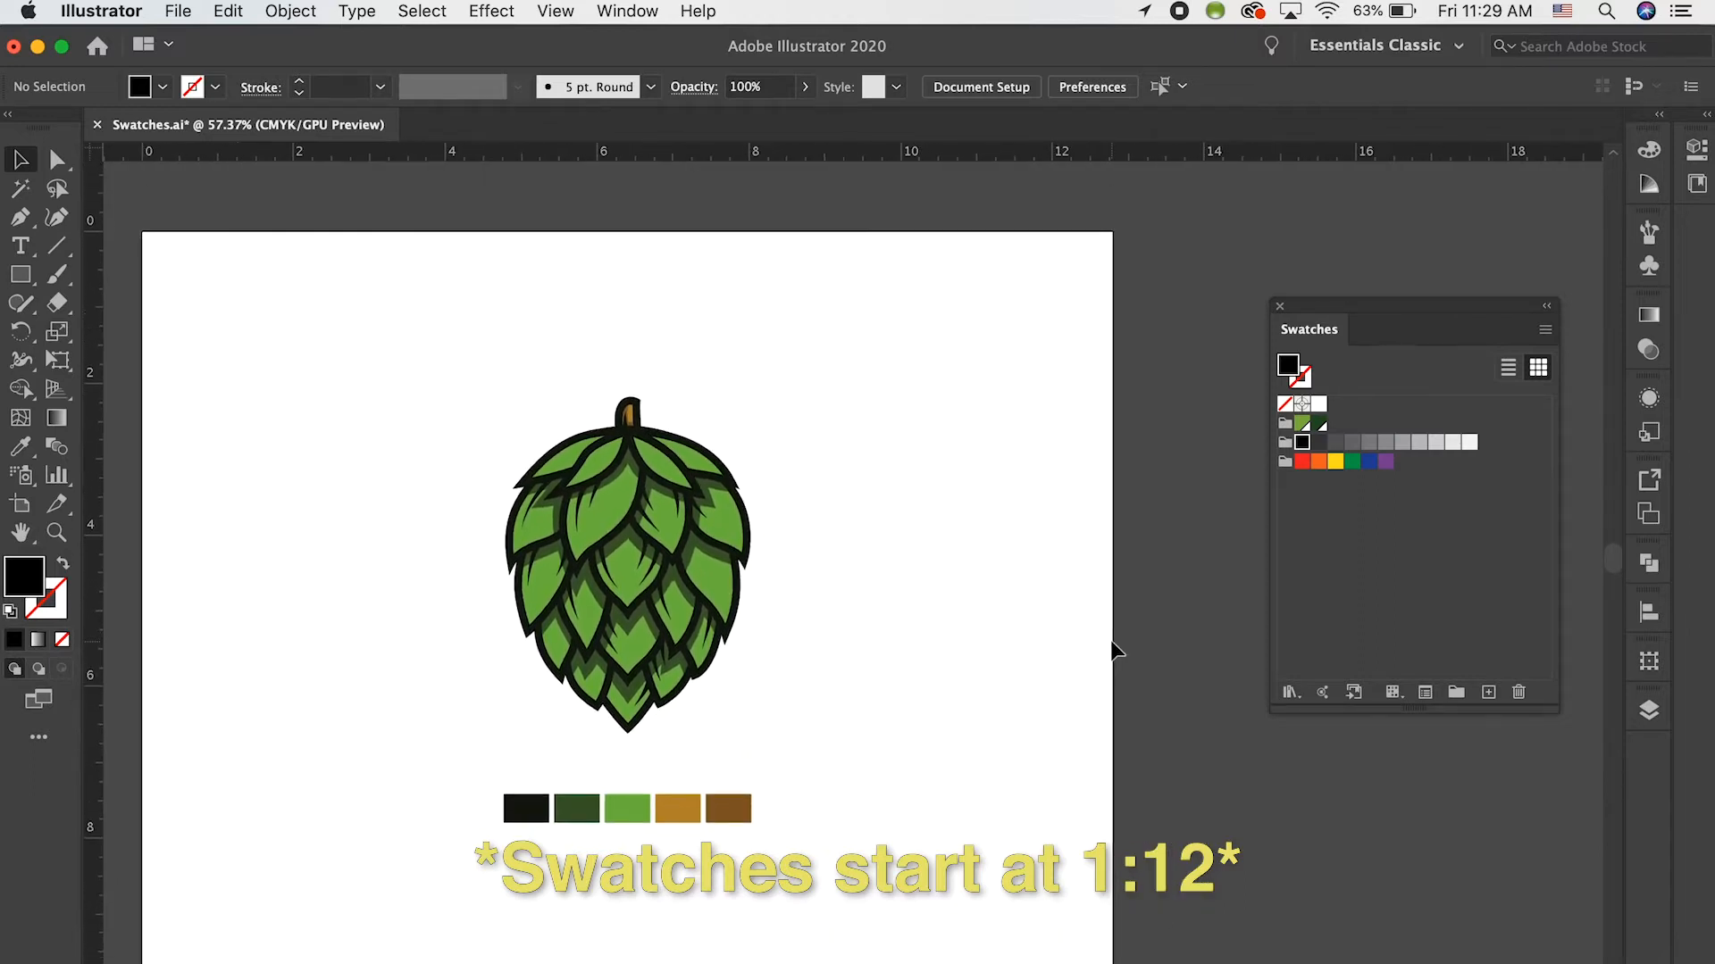
scroll(382, 482, down, 1)
scroll(383, 483, left, 1)
Draw a rectangle with the default colors in the artboard's upper-left area and fill it with pink #c95d7c.
key(d)
key(m)
drag(235, 259, 439, 471)
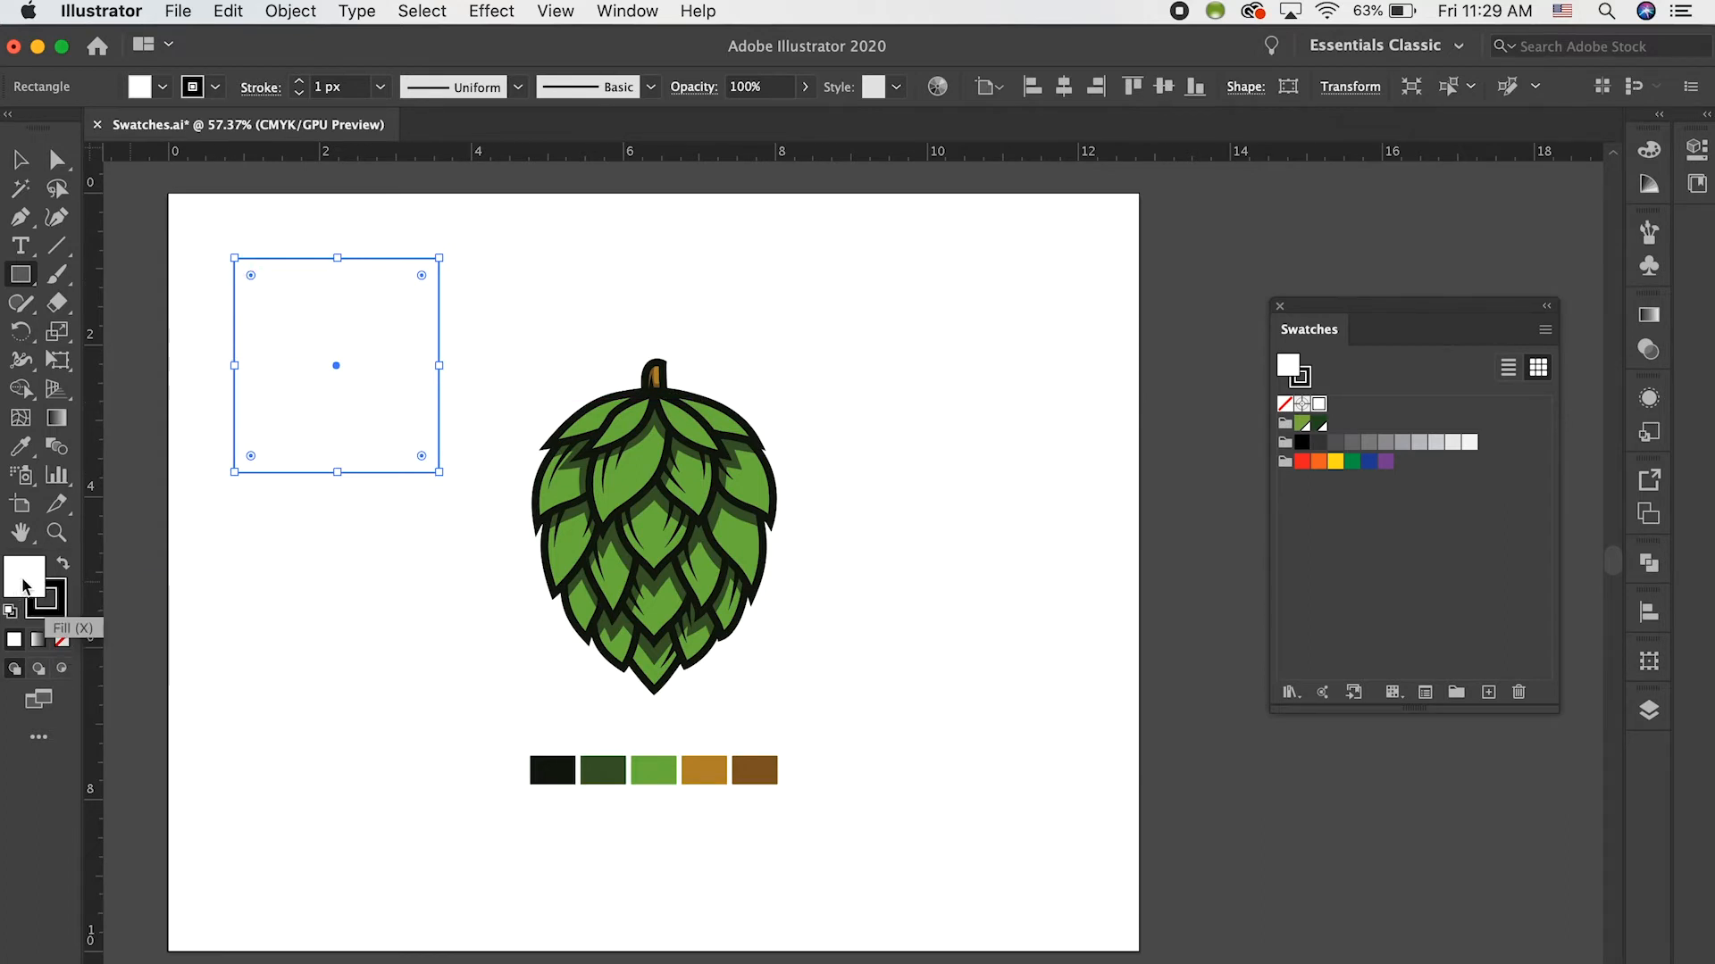
double_click(24, 585)
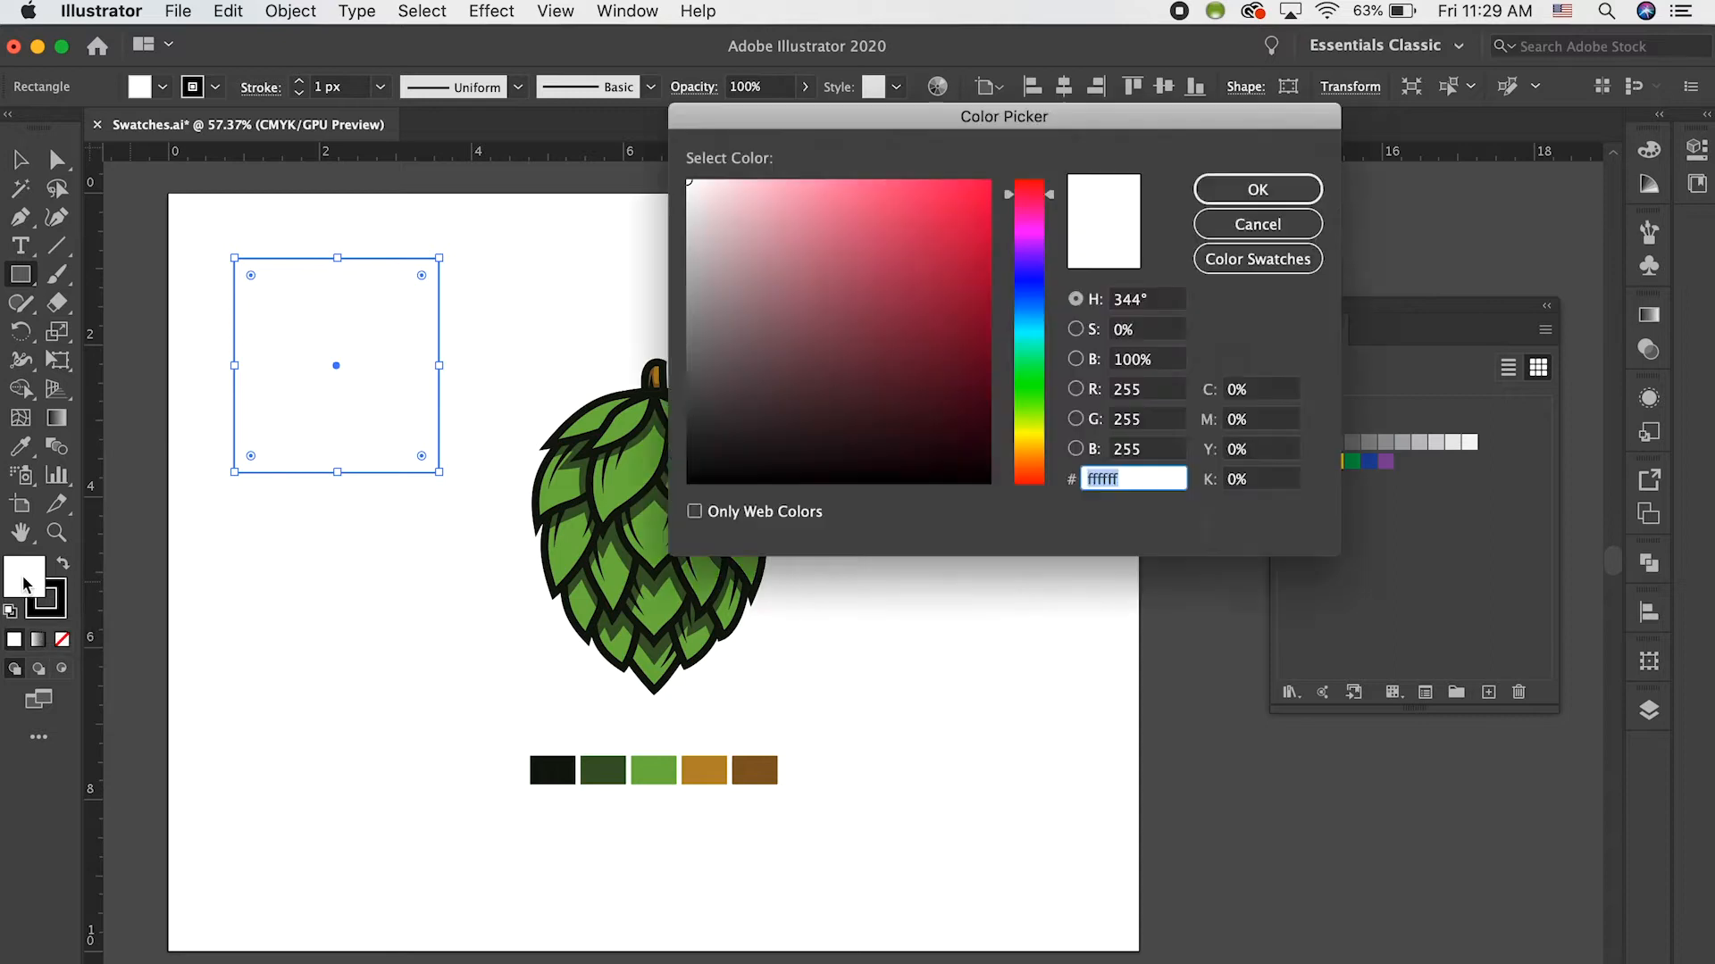
click(849, 243)
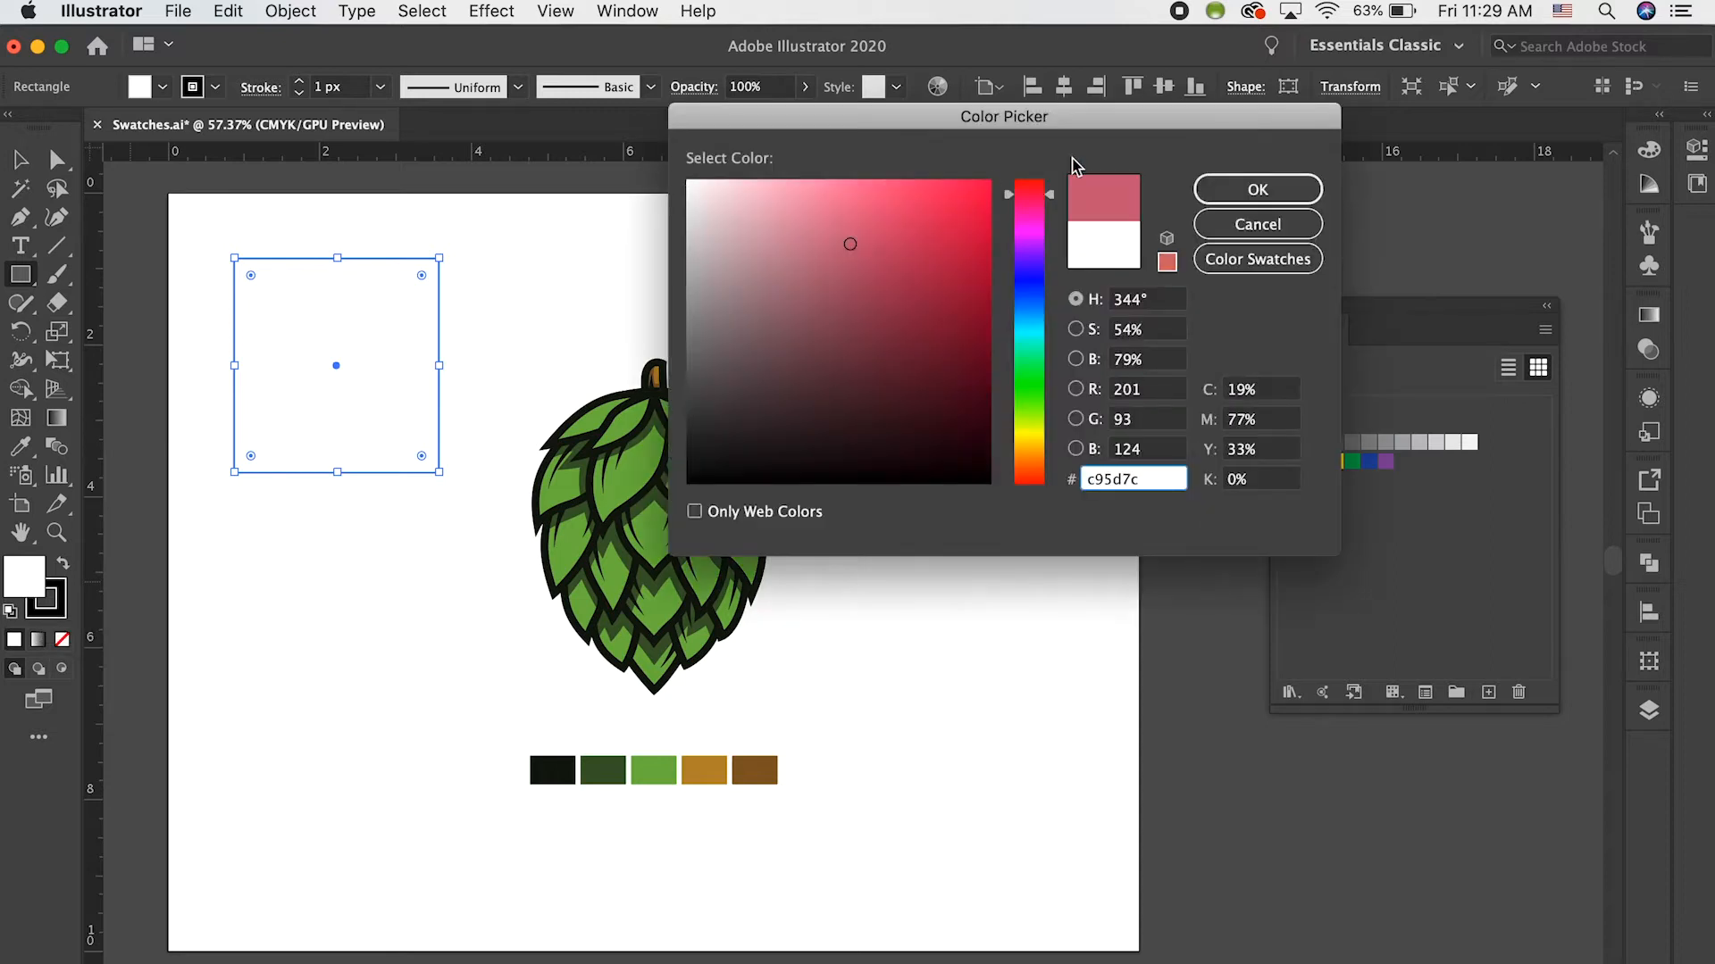
click(1236, 189)
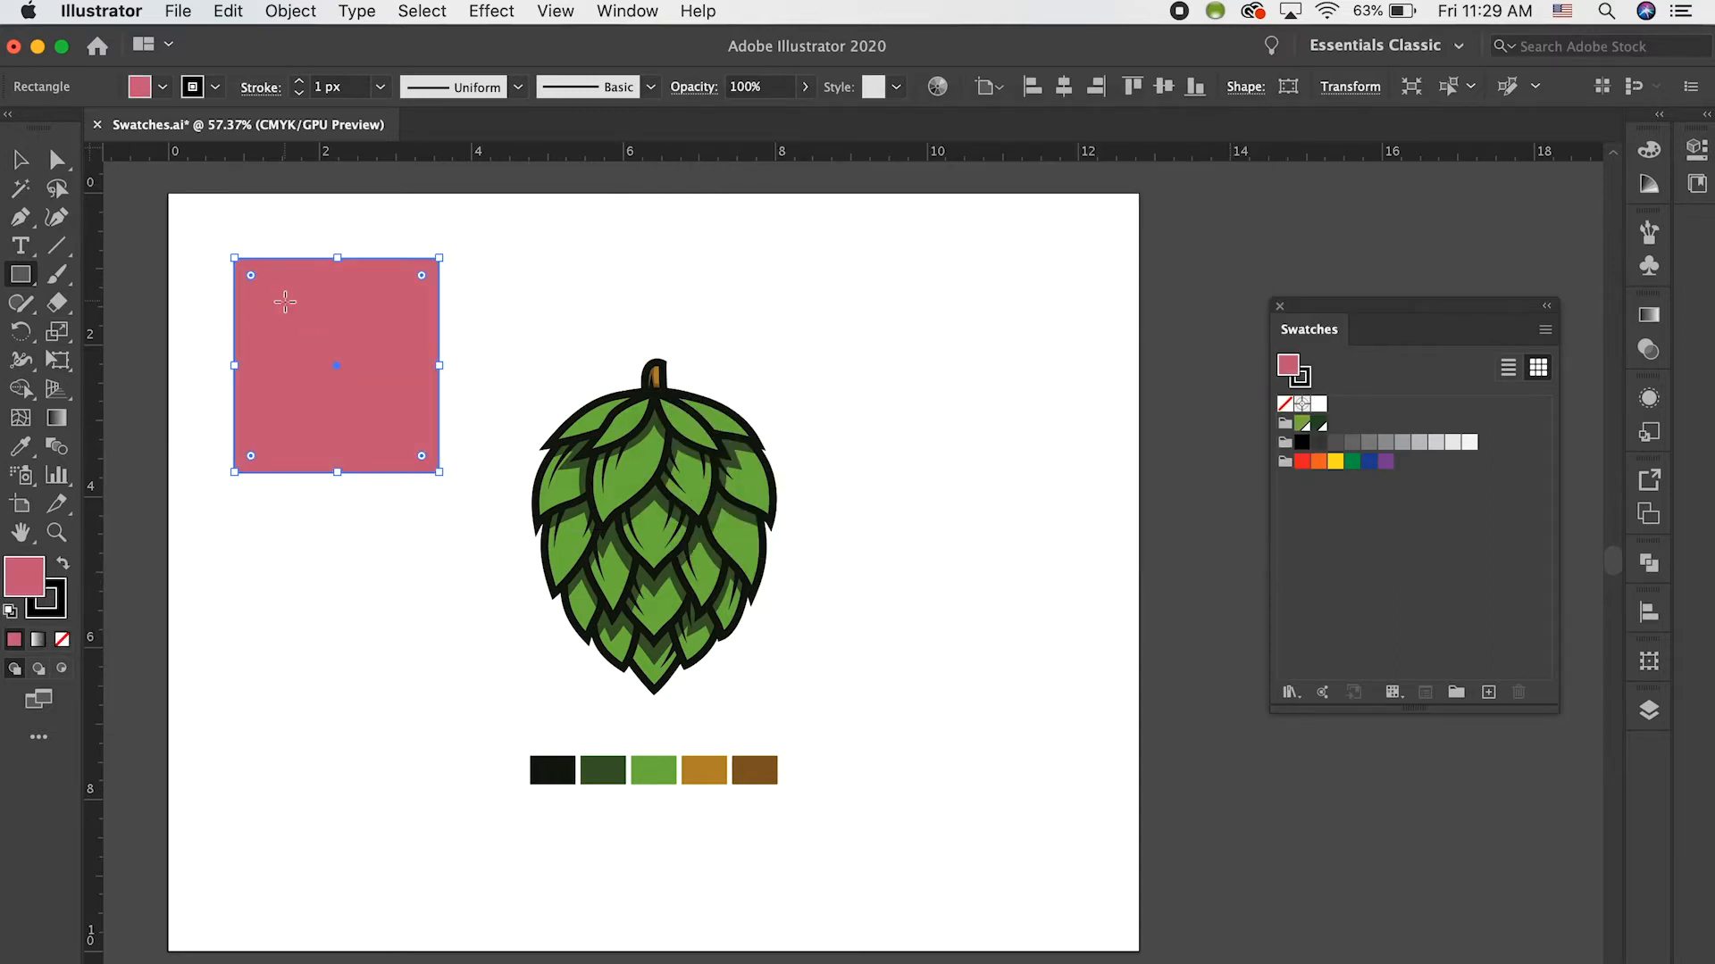
key(super+shift+a)
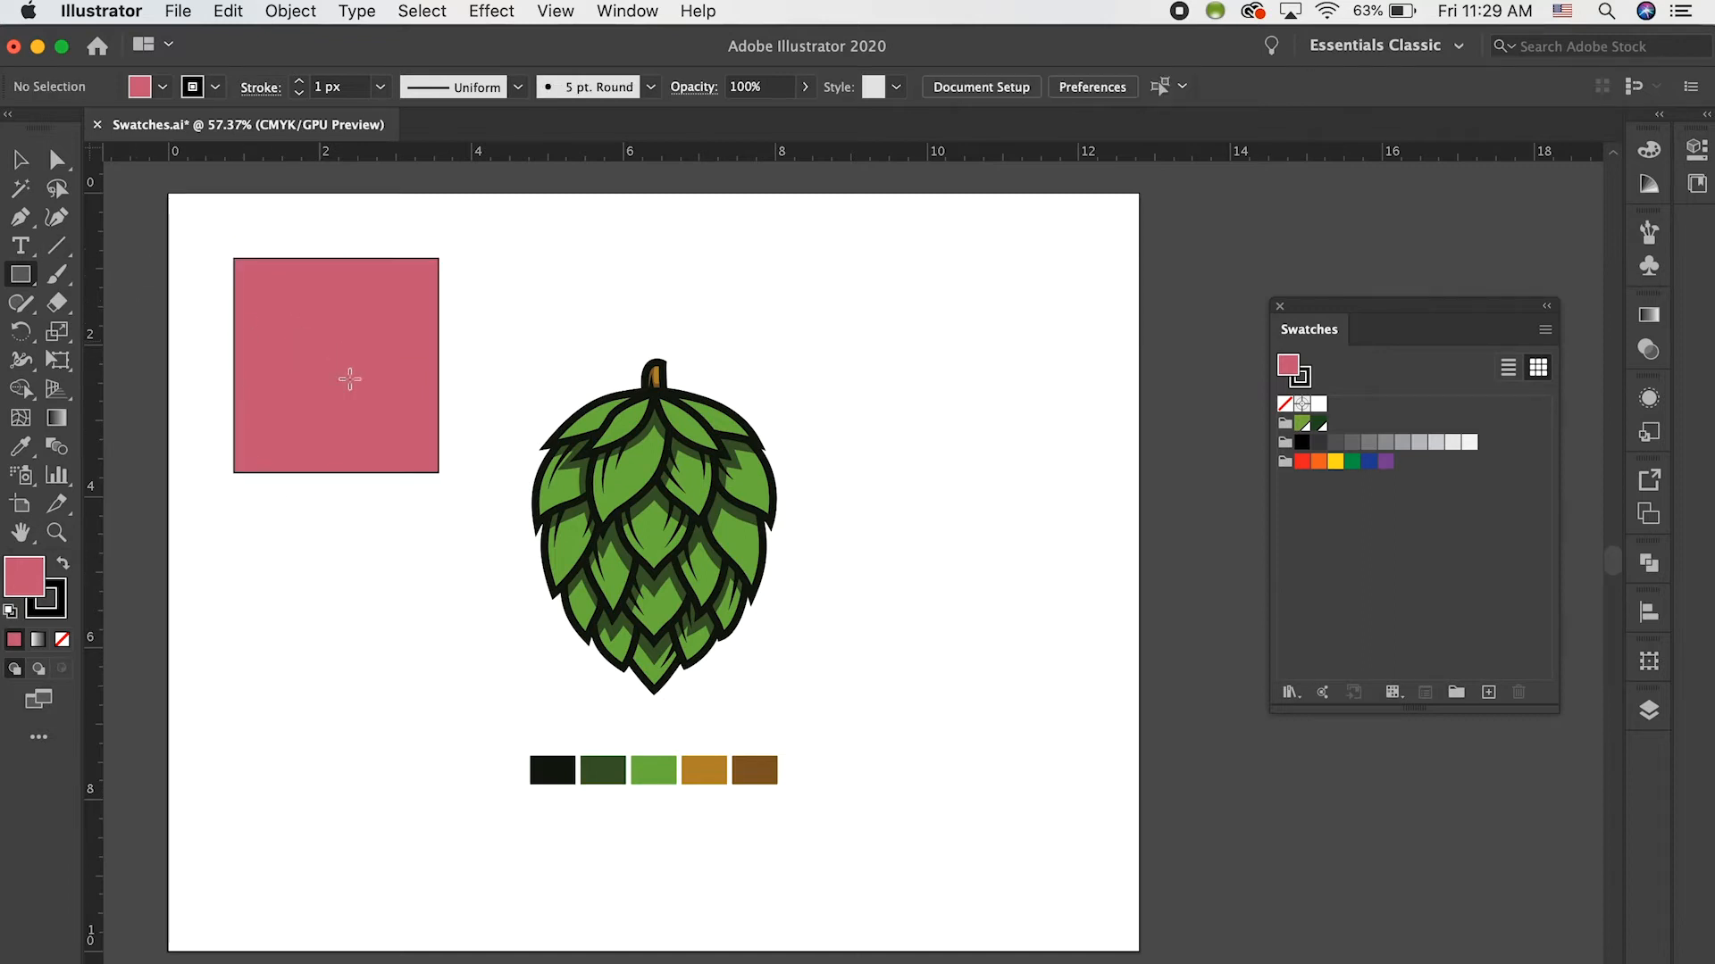
Change the pink rectangle's stroke color from the default to a muted pink.
super+click(277, 399)
click(59, 614)
double_click(59, 615)
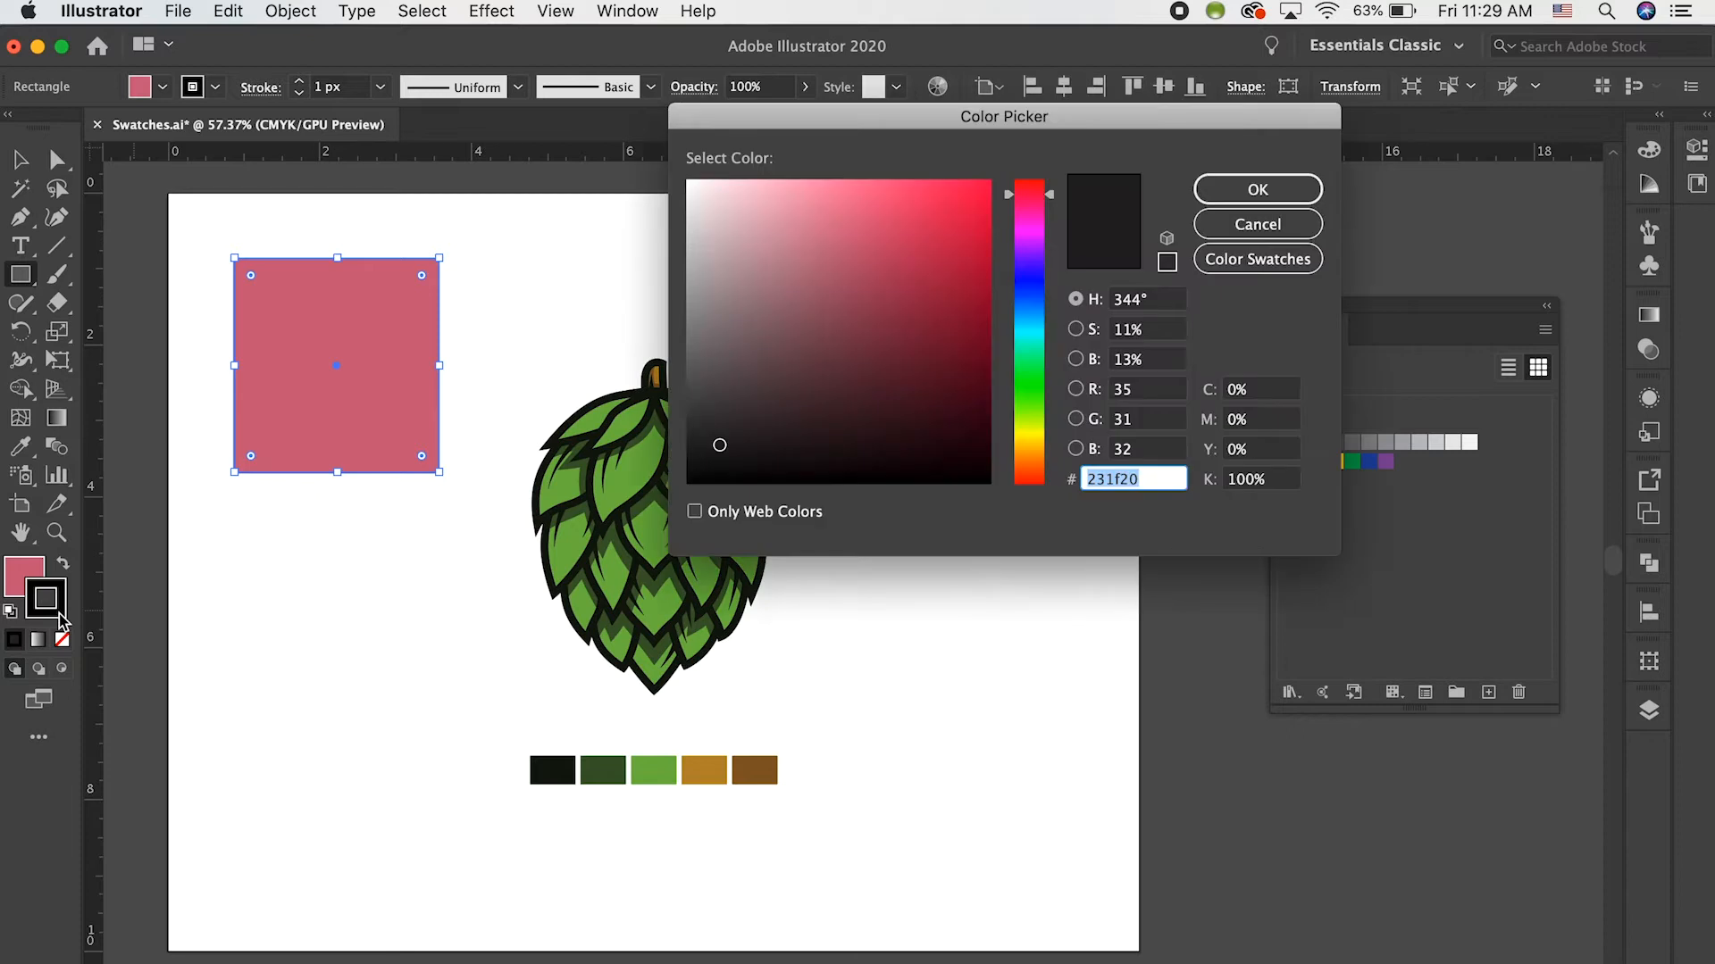
click(780, 281)
click(1257, 190)
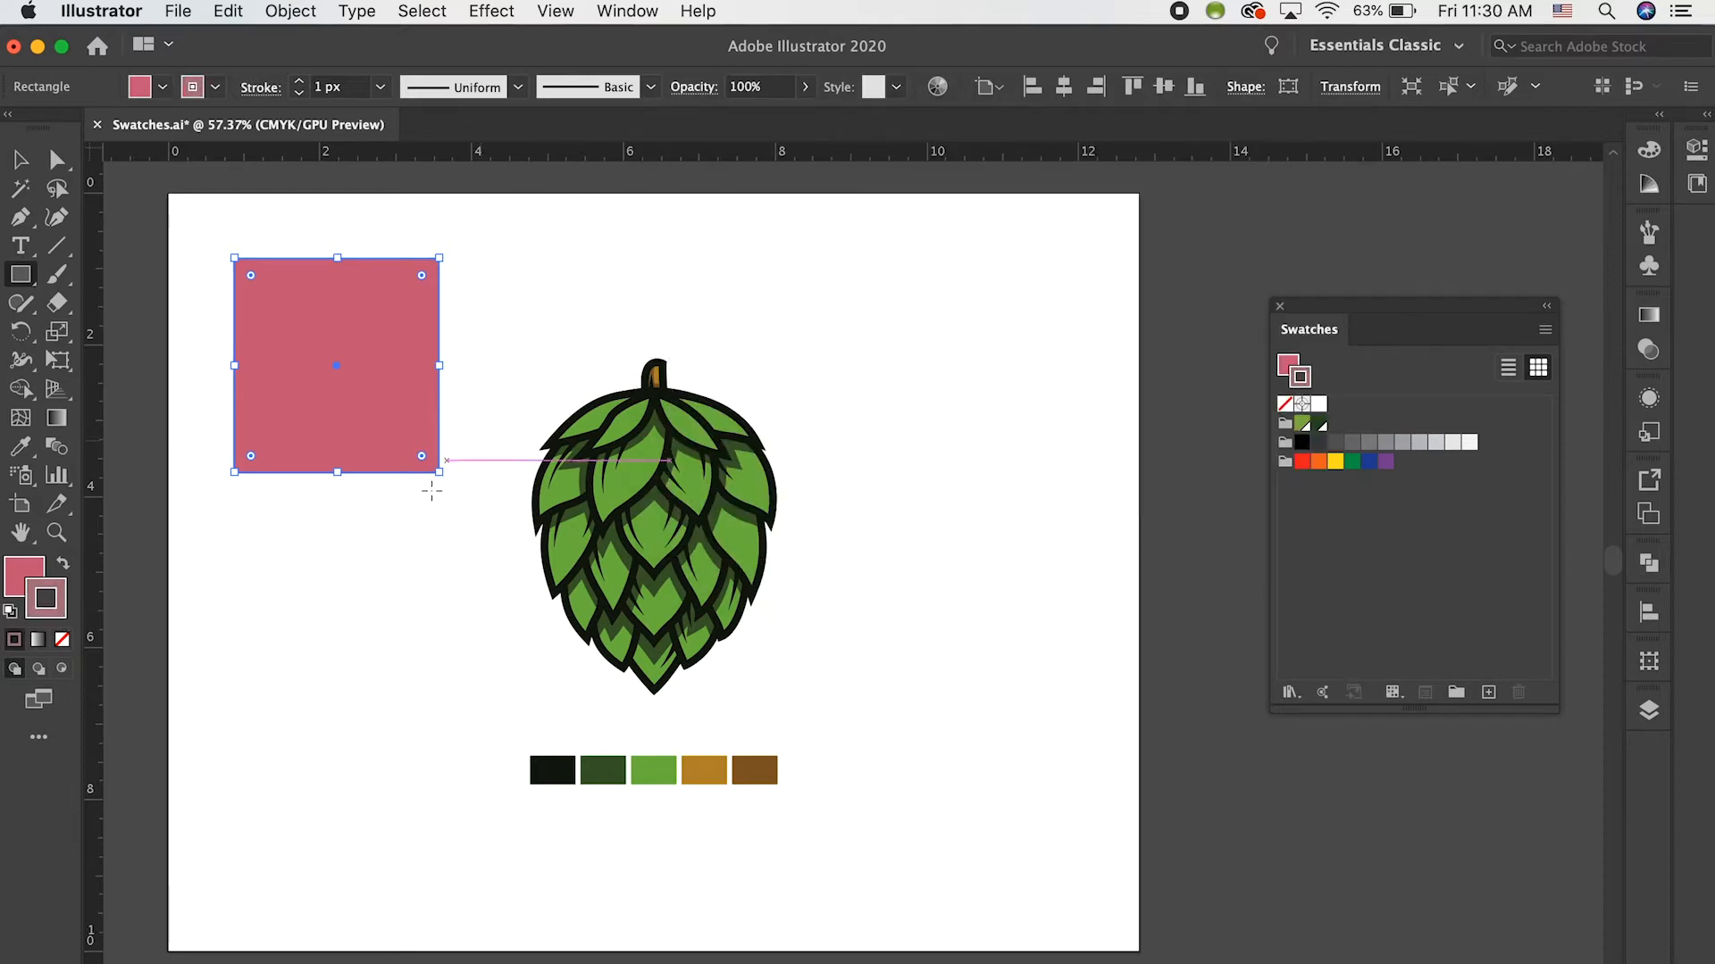
click(404, 559)
Increase the stroke weight of the pink rectangle to 6 px.
super+click(313, 355)
click(298, 83)
click(298, 82)
click(299, 82)
click(298, 82)
click(298, 82)
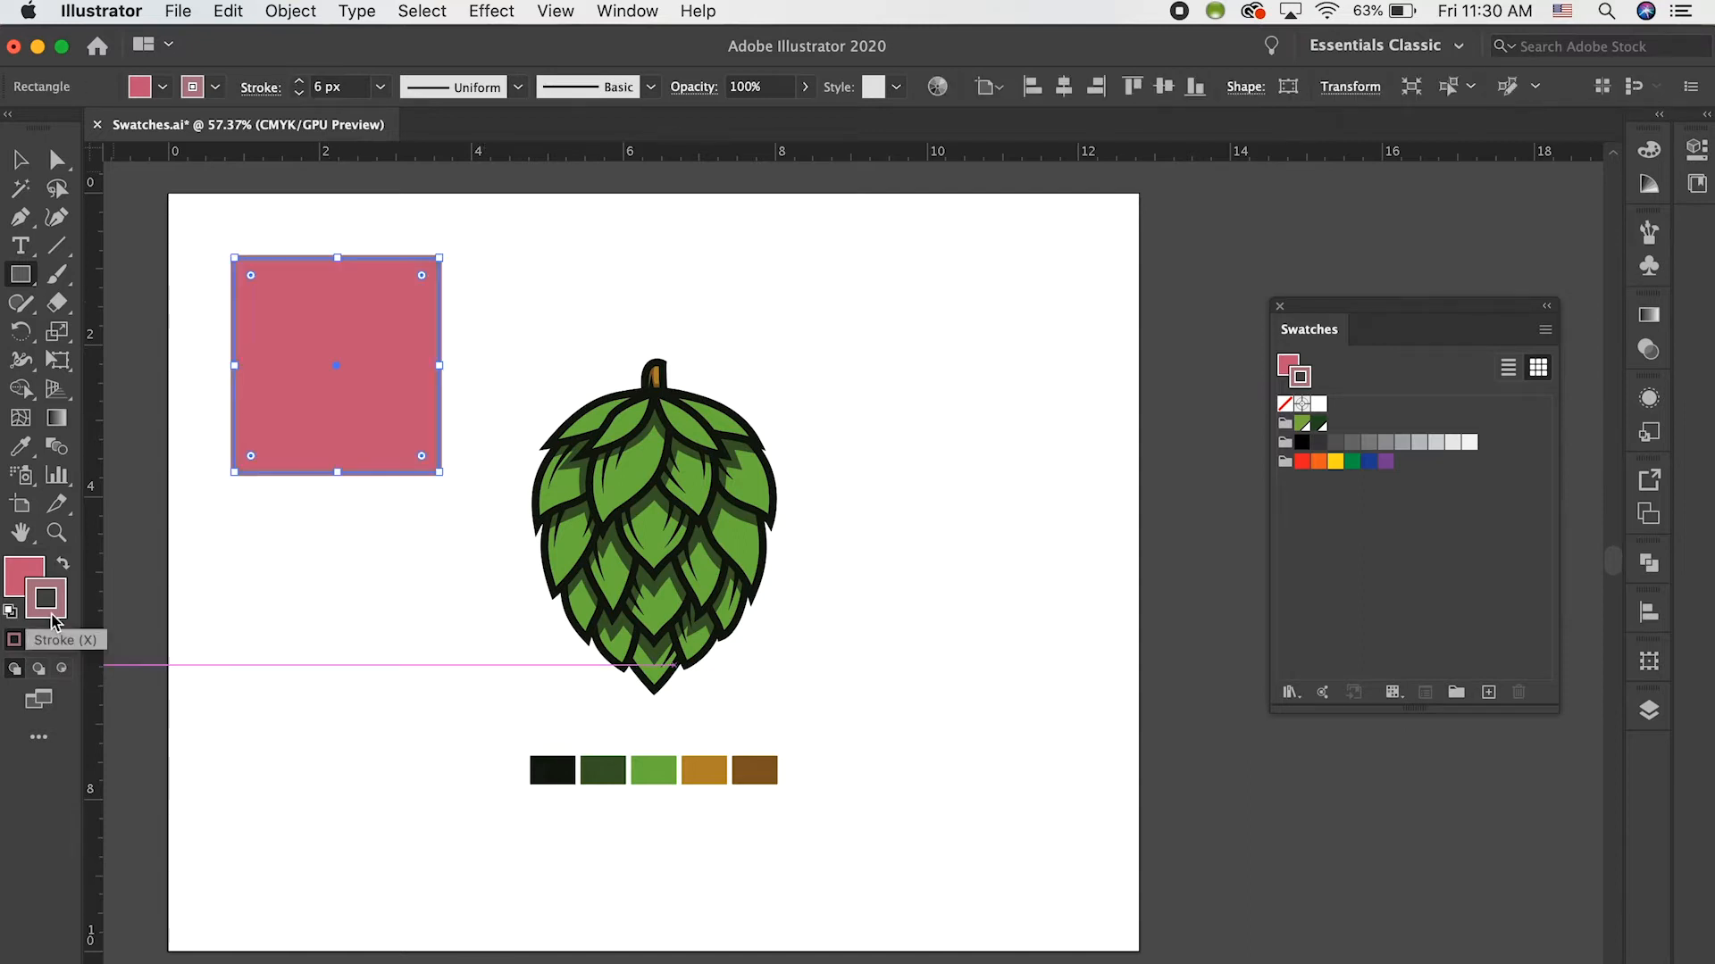
Set the rectangle's fill to None, keeping only its muted pink stroke, and deselect it.
click(20, 576)
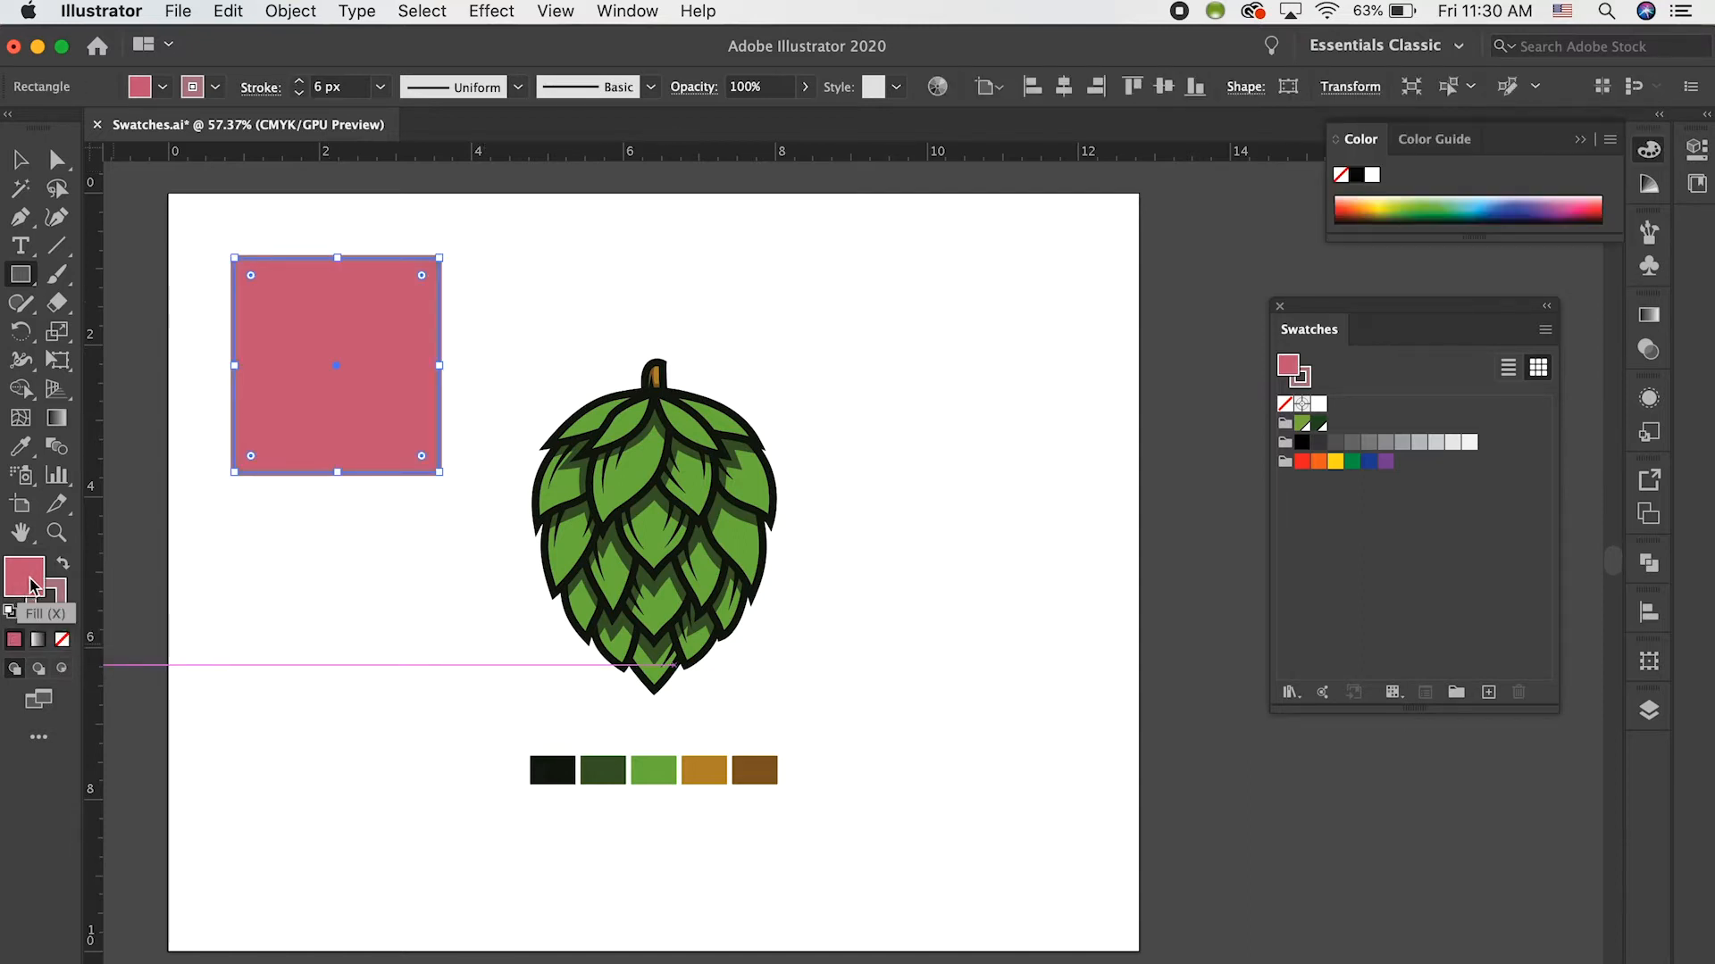
click(64, 646)
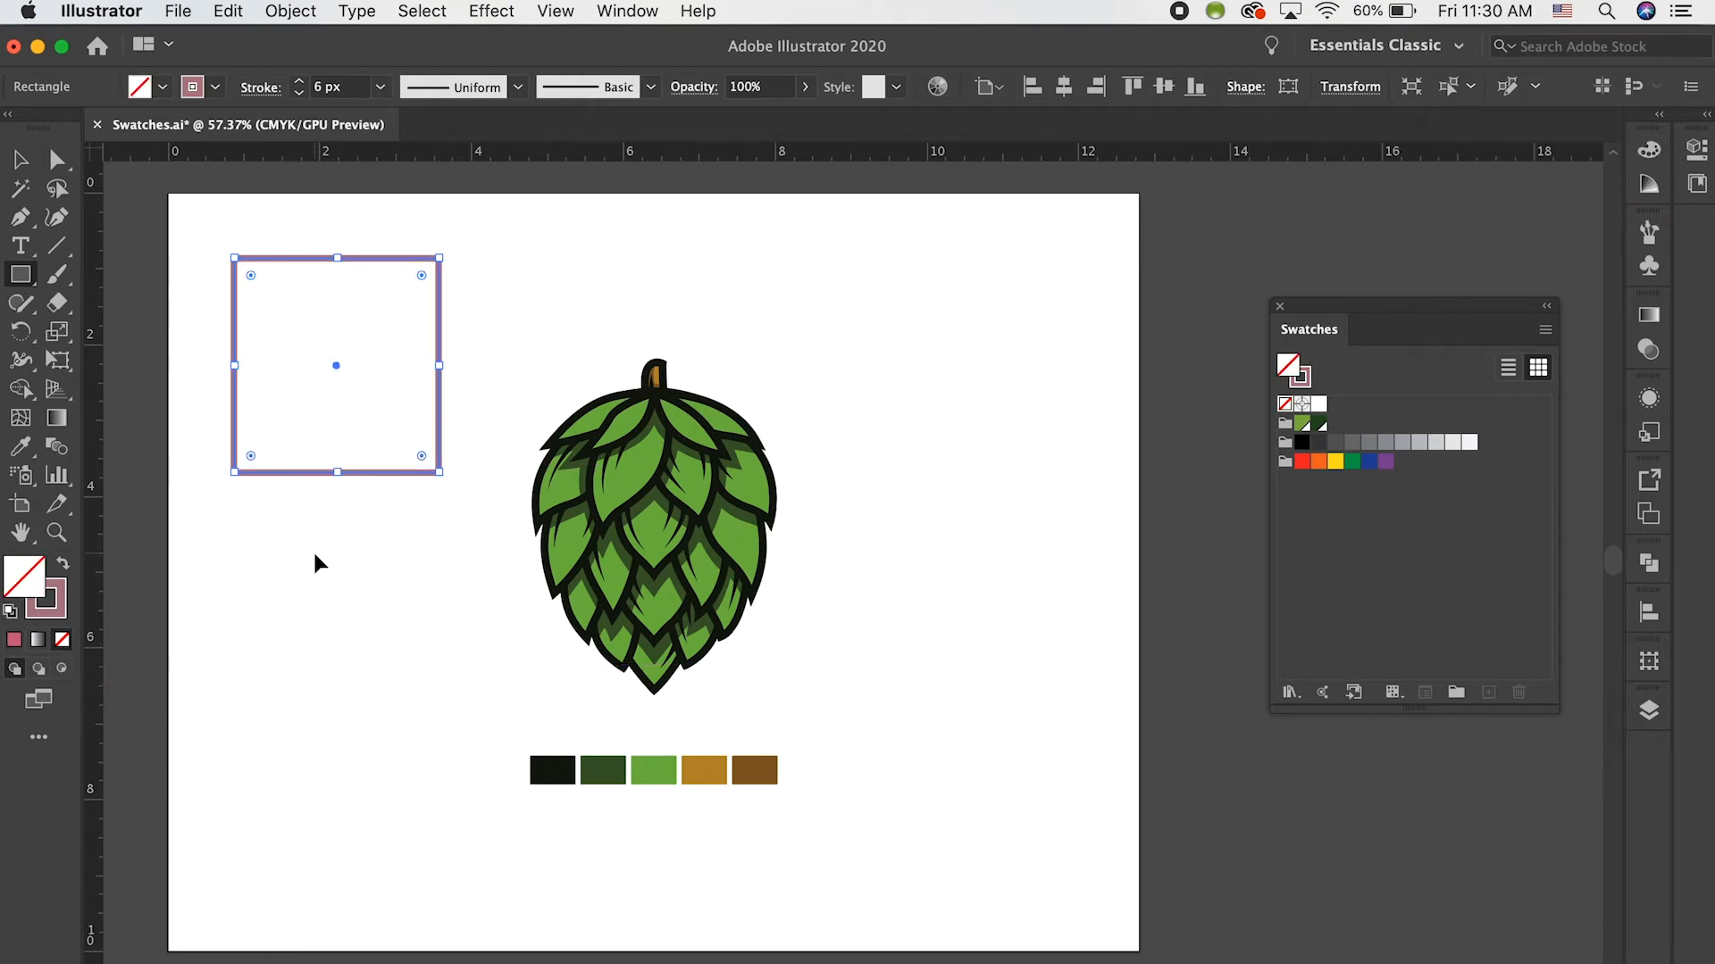
key(super+shift+a)
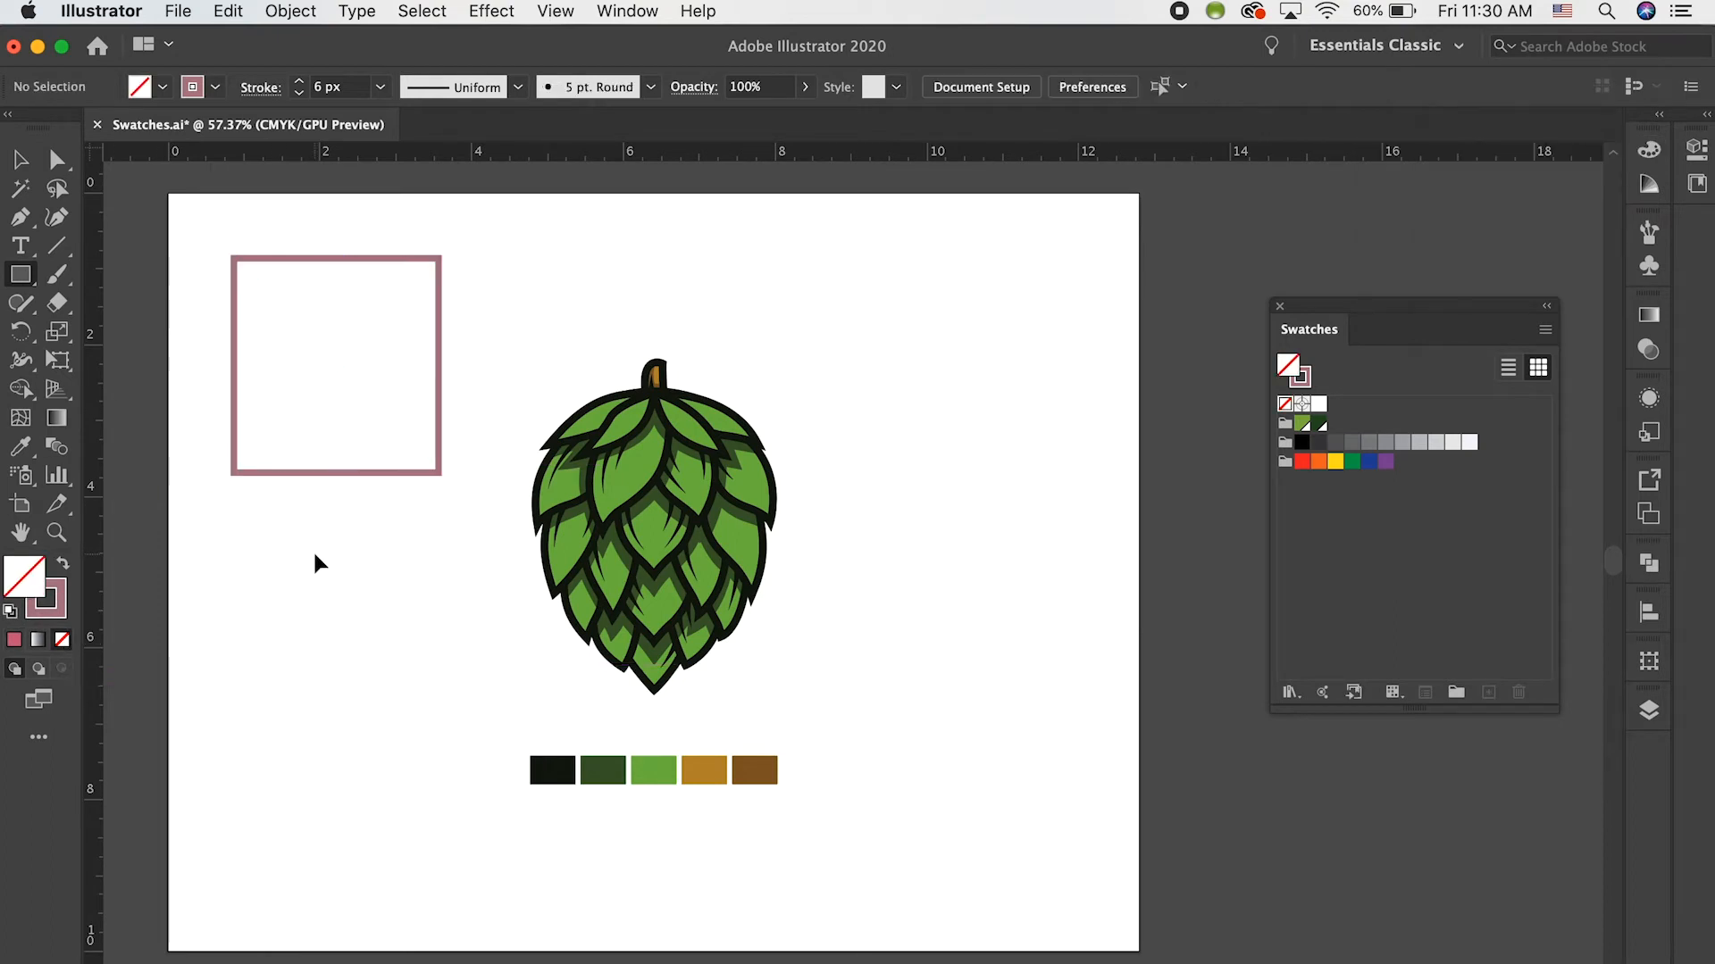
Swap the rectangle's fill and stroke, and fill it with the blue swatch.
super+click(438, 431)
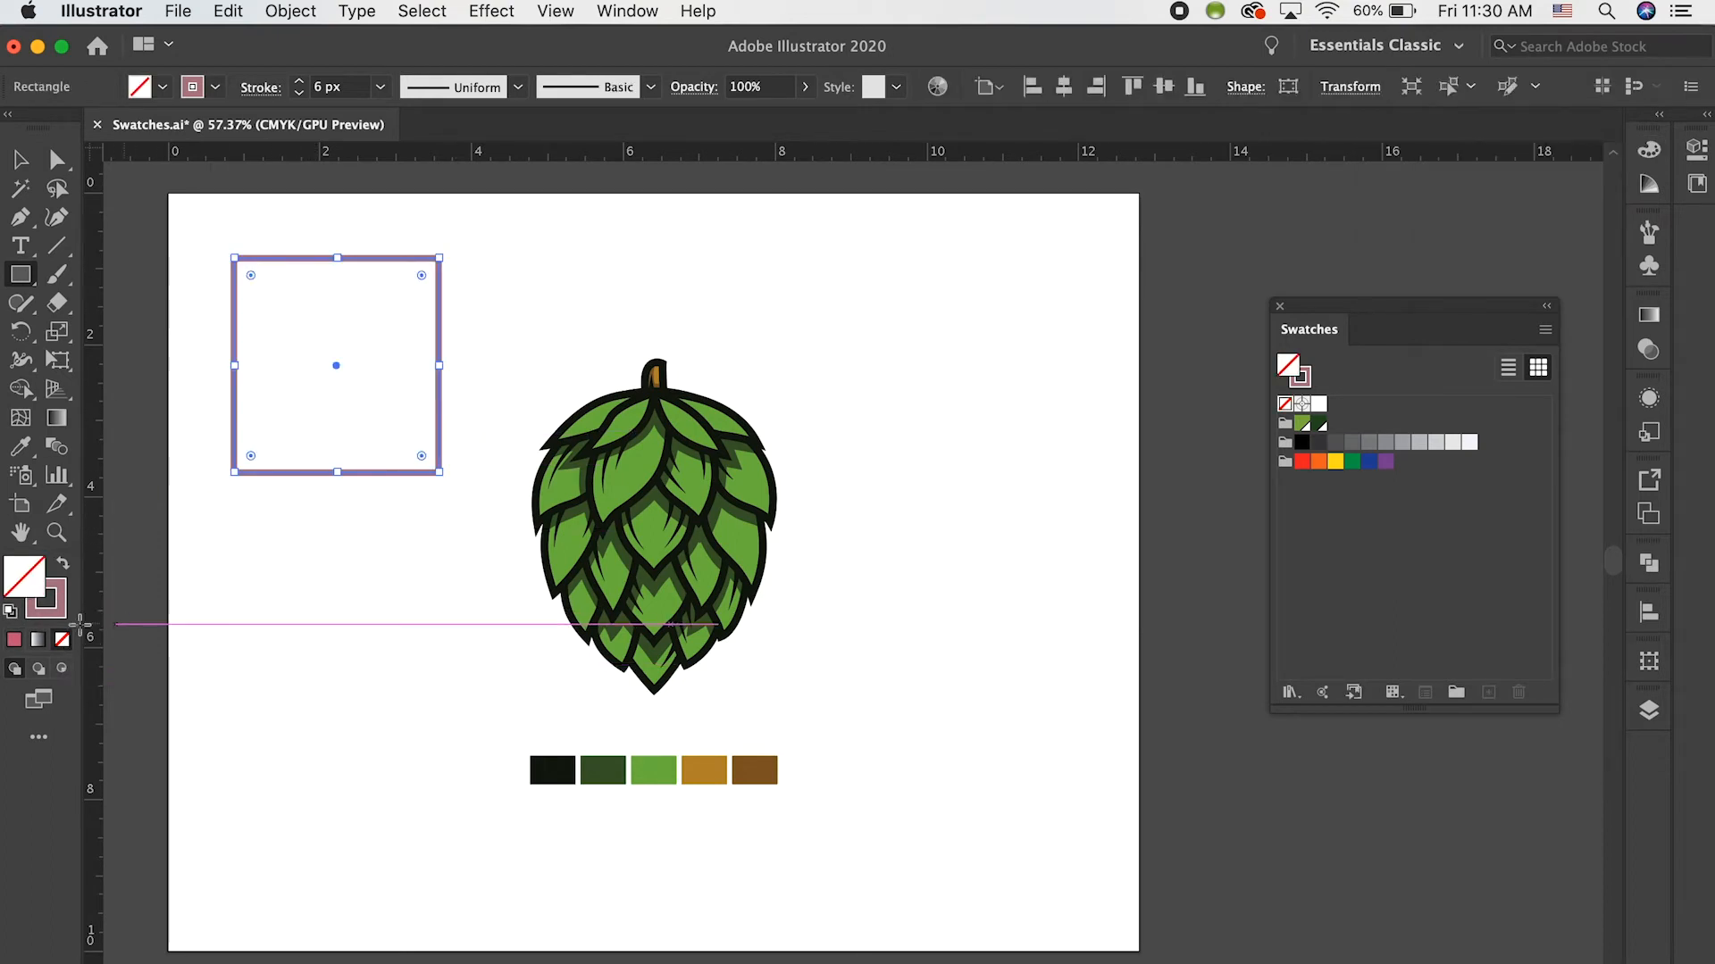
click(63, 568)
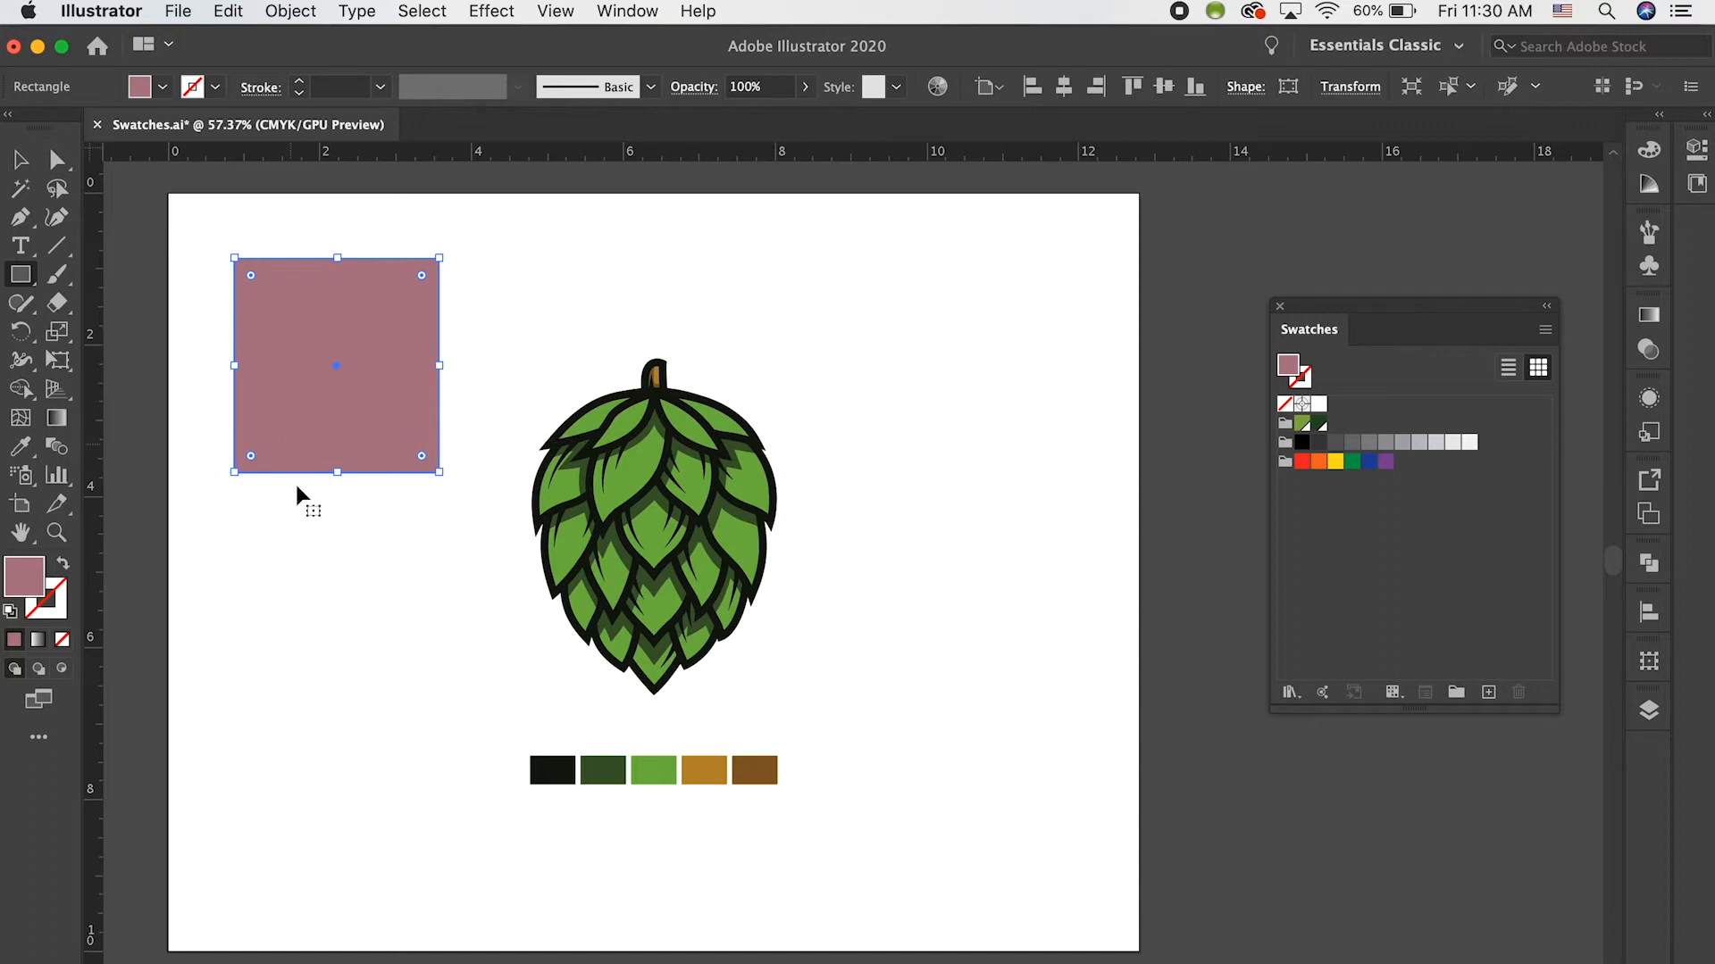
click(1369, 461)
Select the rectangle in the artboard's upper-left area and delete it.
click(18, 159)
click(222, 203)
drag(182, 206, 414, 465)
key(Delete)
scroll(838, 527, down, 1)
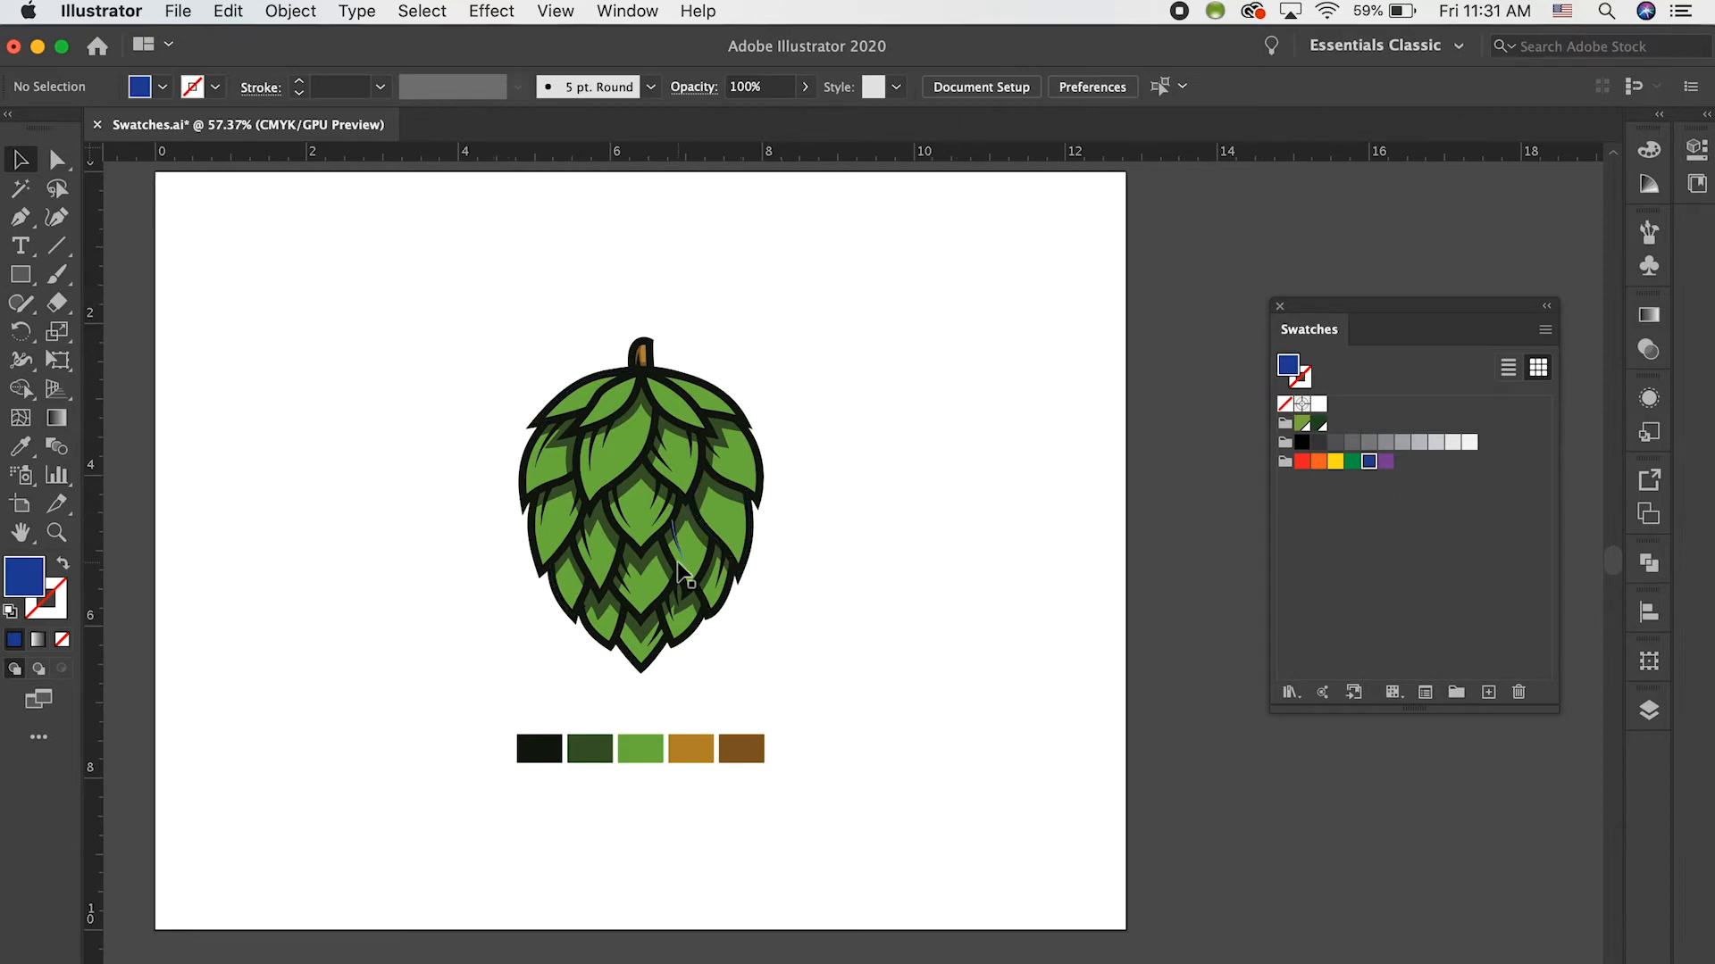
scroll(681, 574, up, 5)
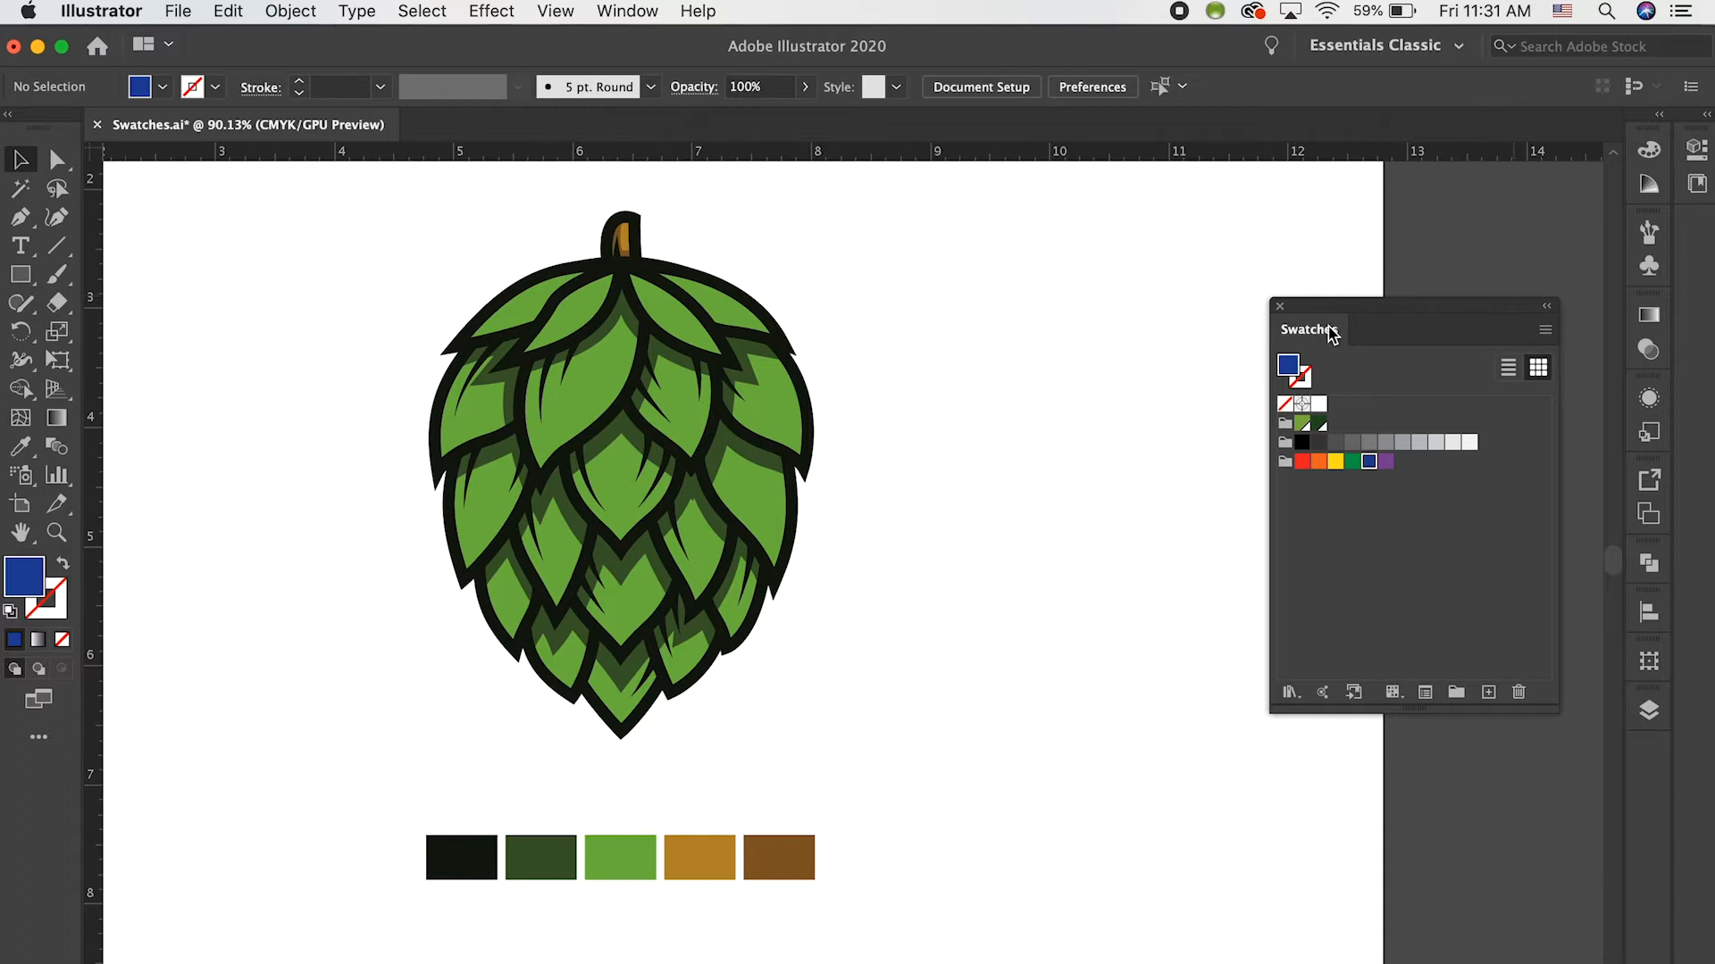
click(637, 12)
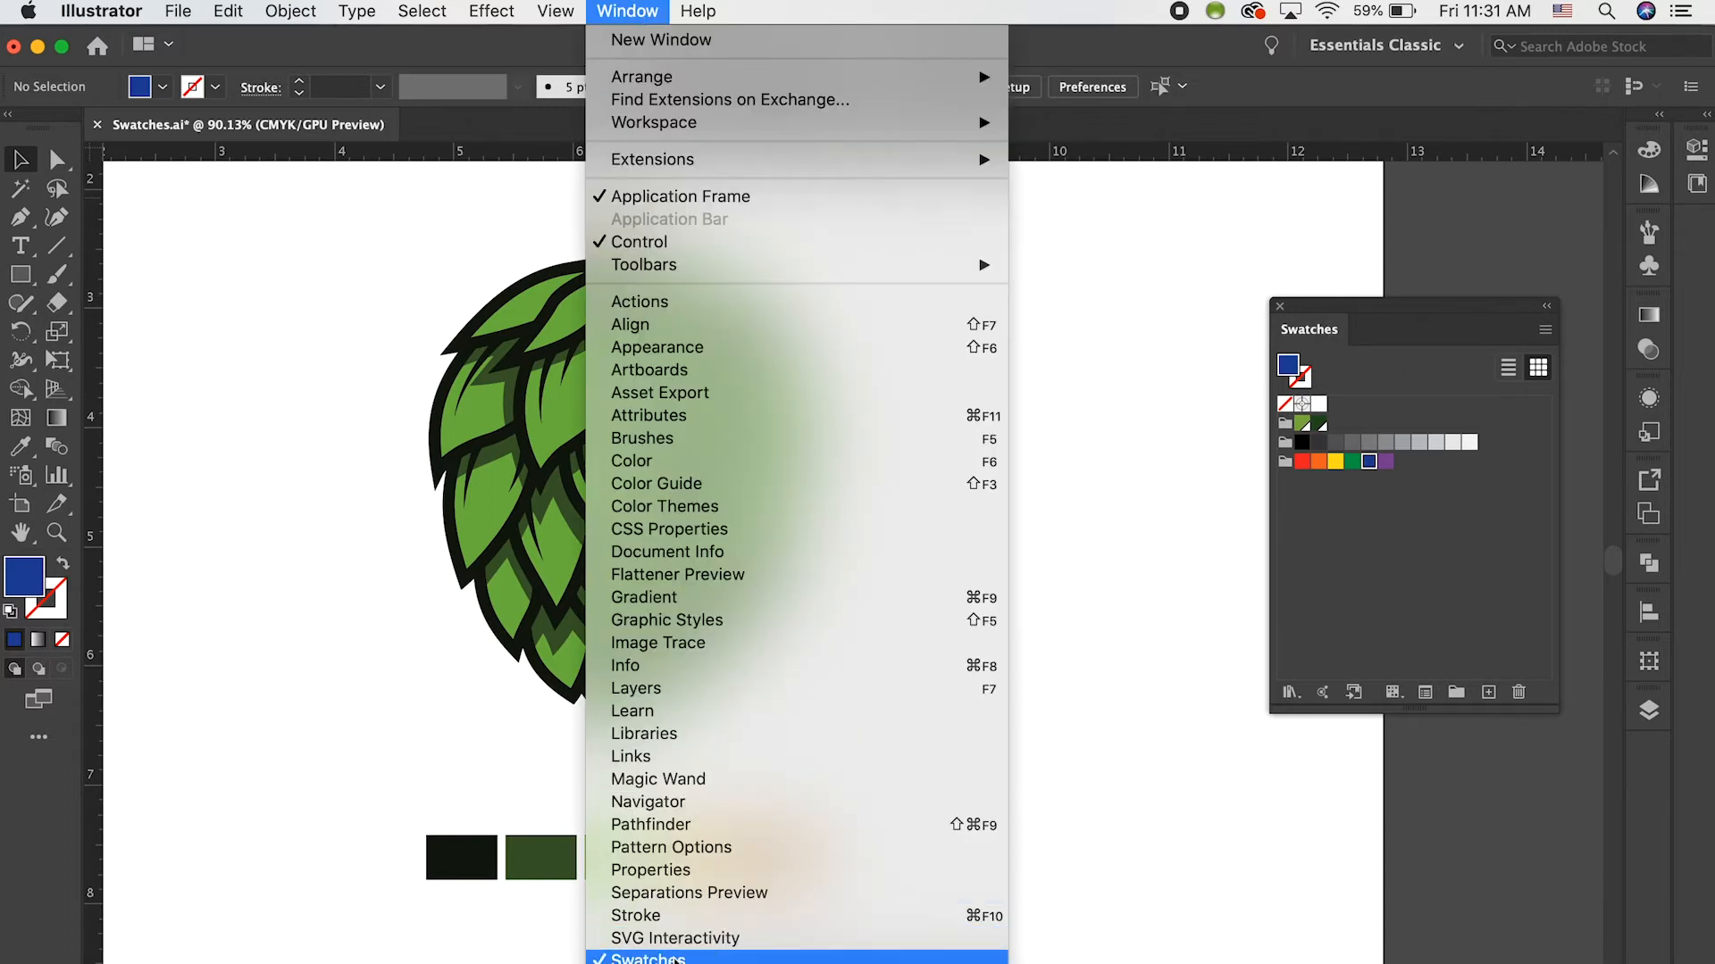
click(600, 15)
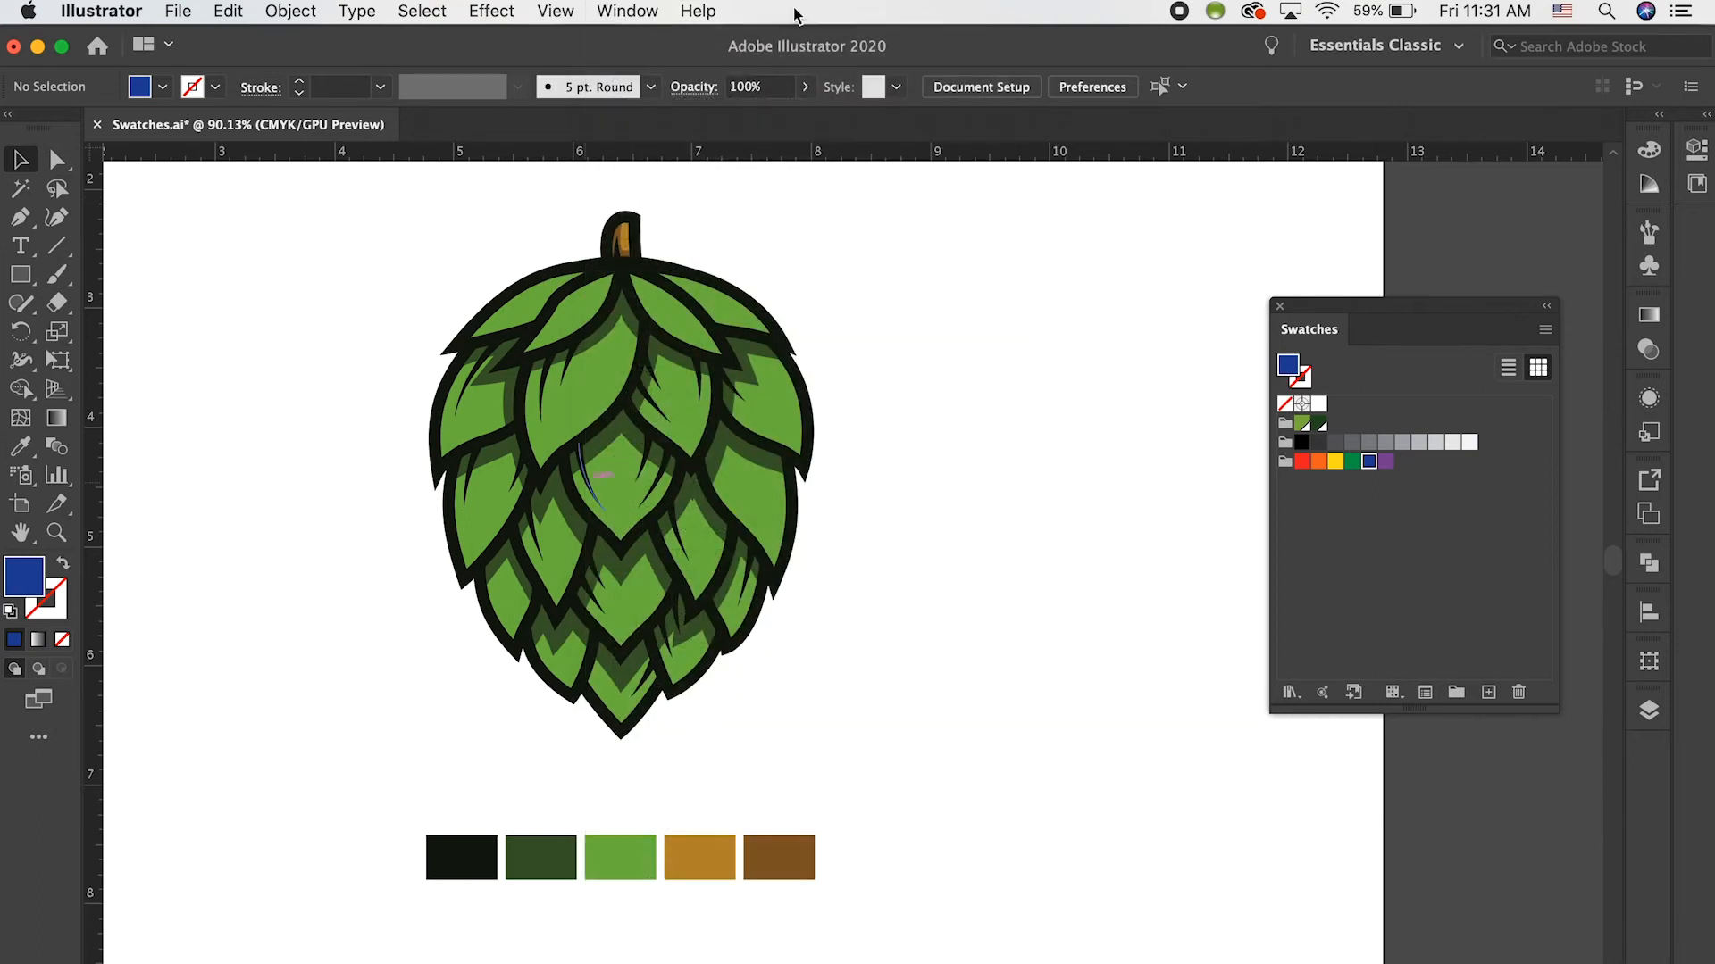
Create a new color group named hops and delete the blue swatch inside it.
click(1456, 693)
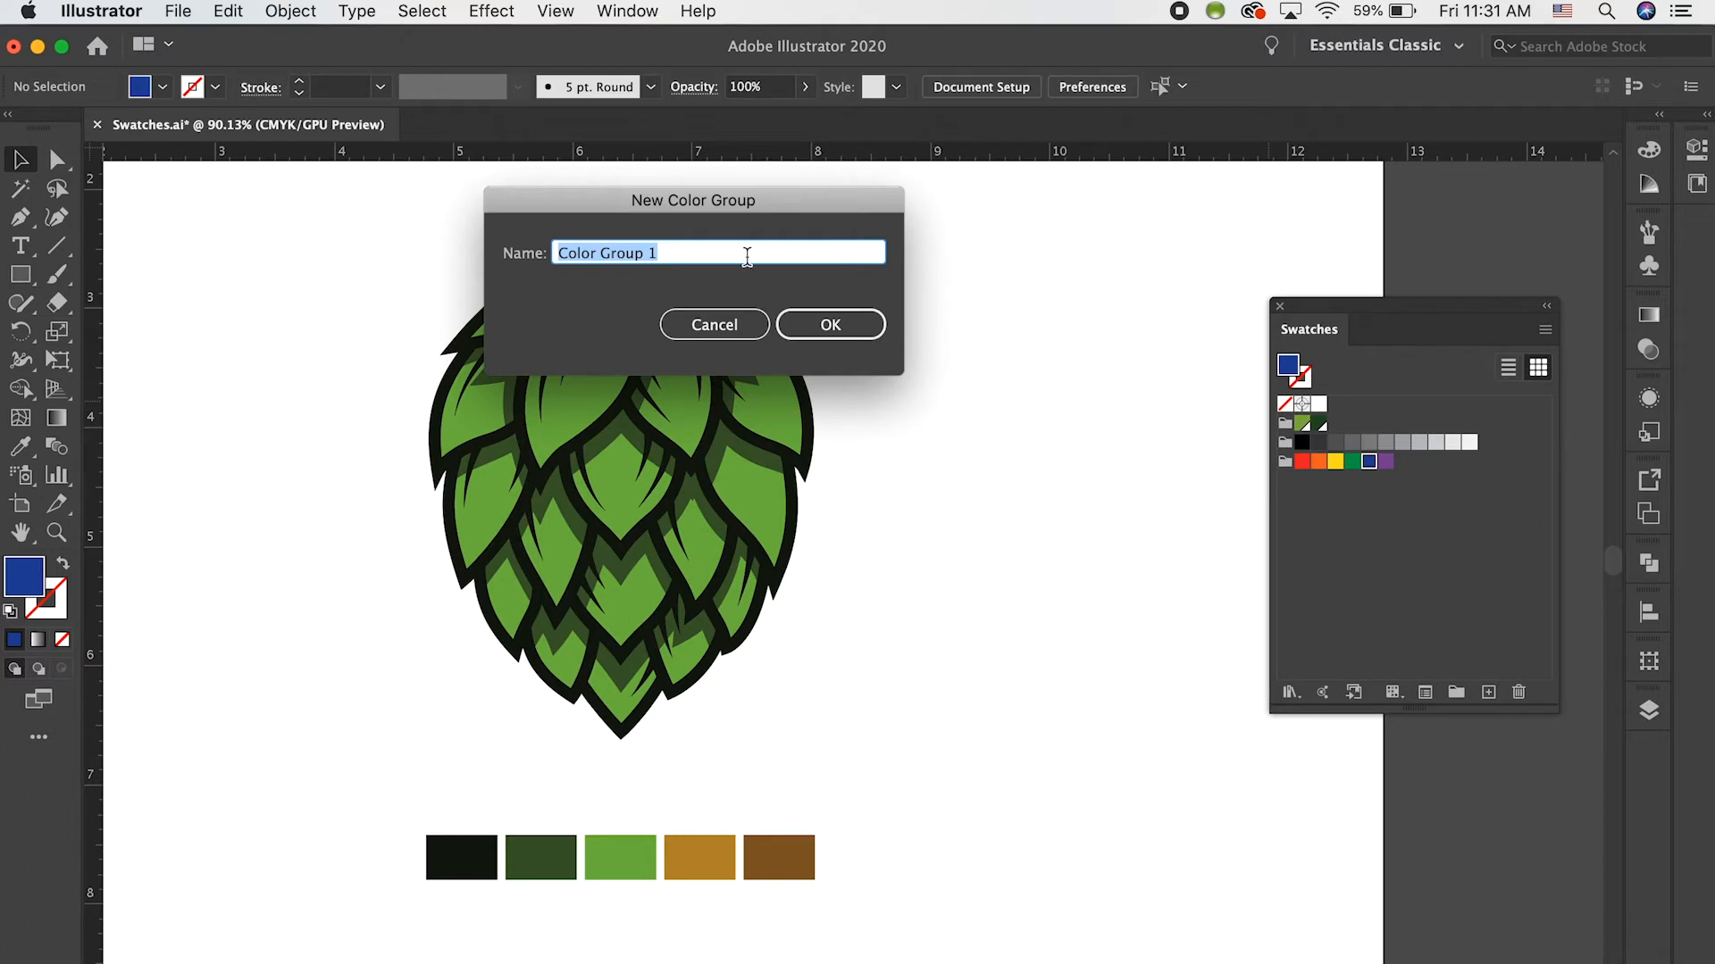
text(hops)
click(831, 325)
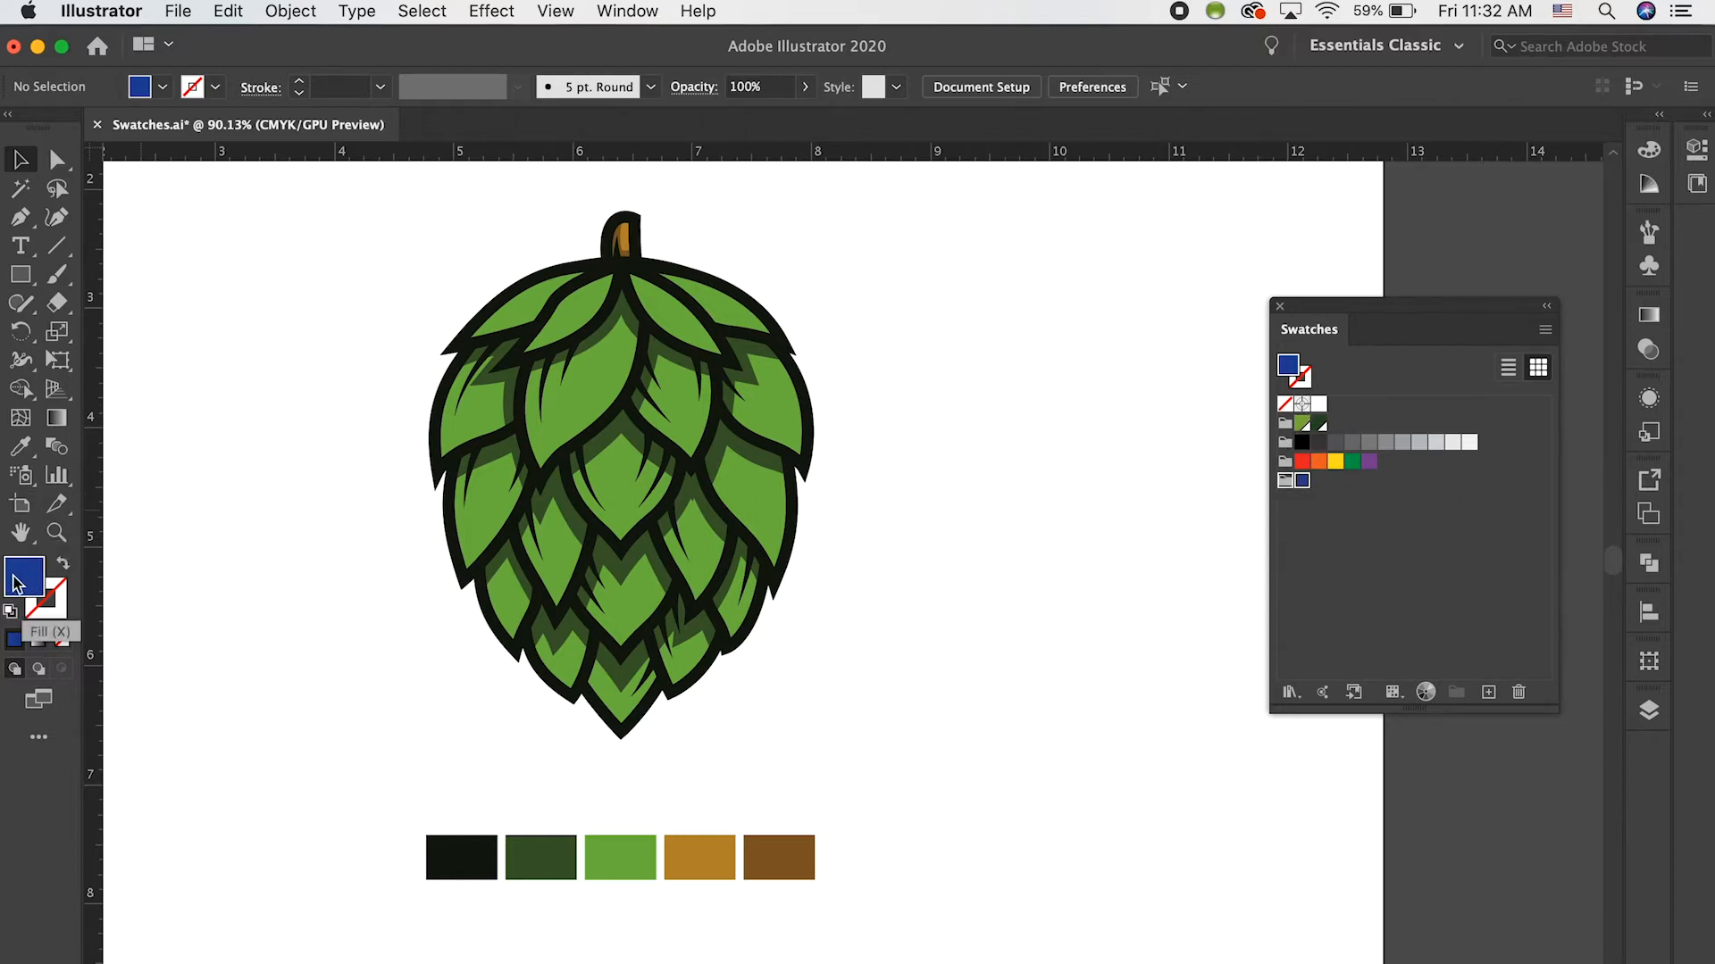
click(1309, 493)
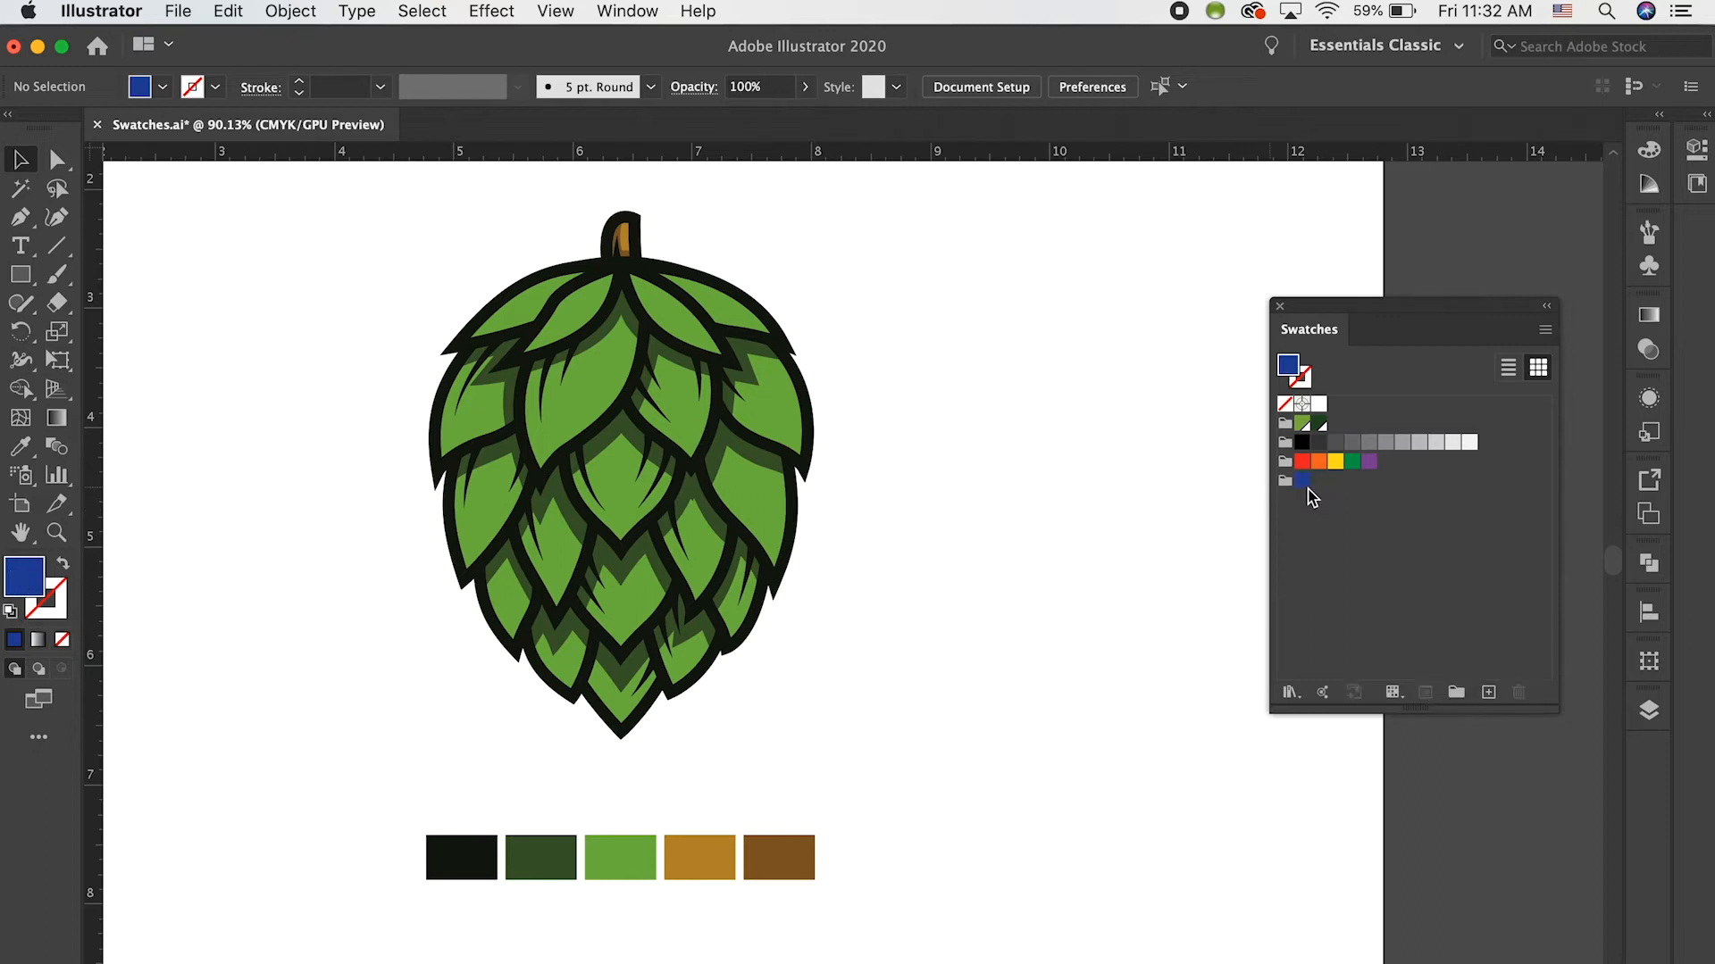
click(1301, 483)
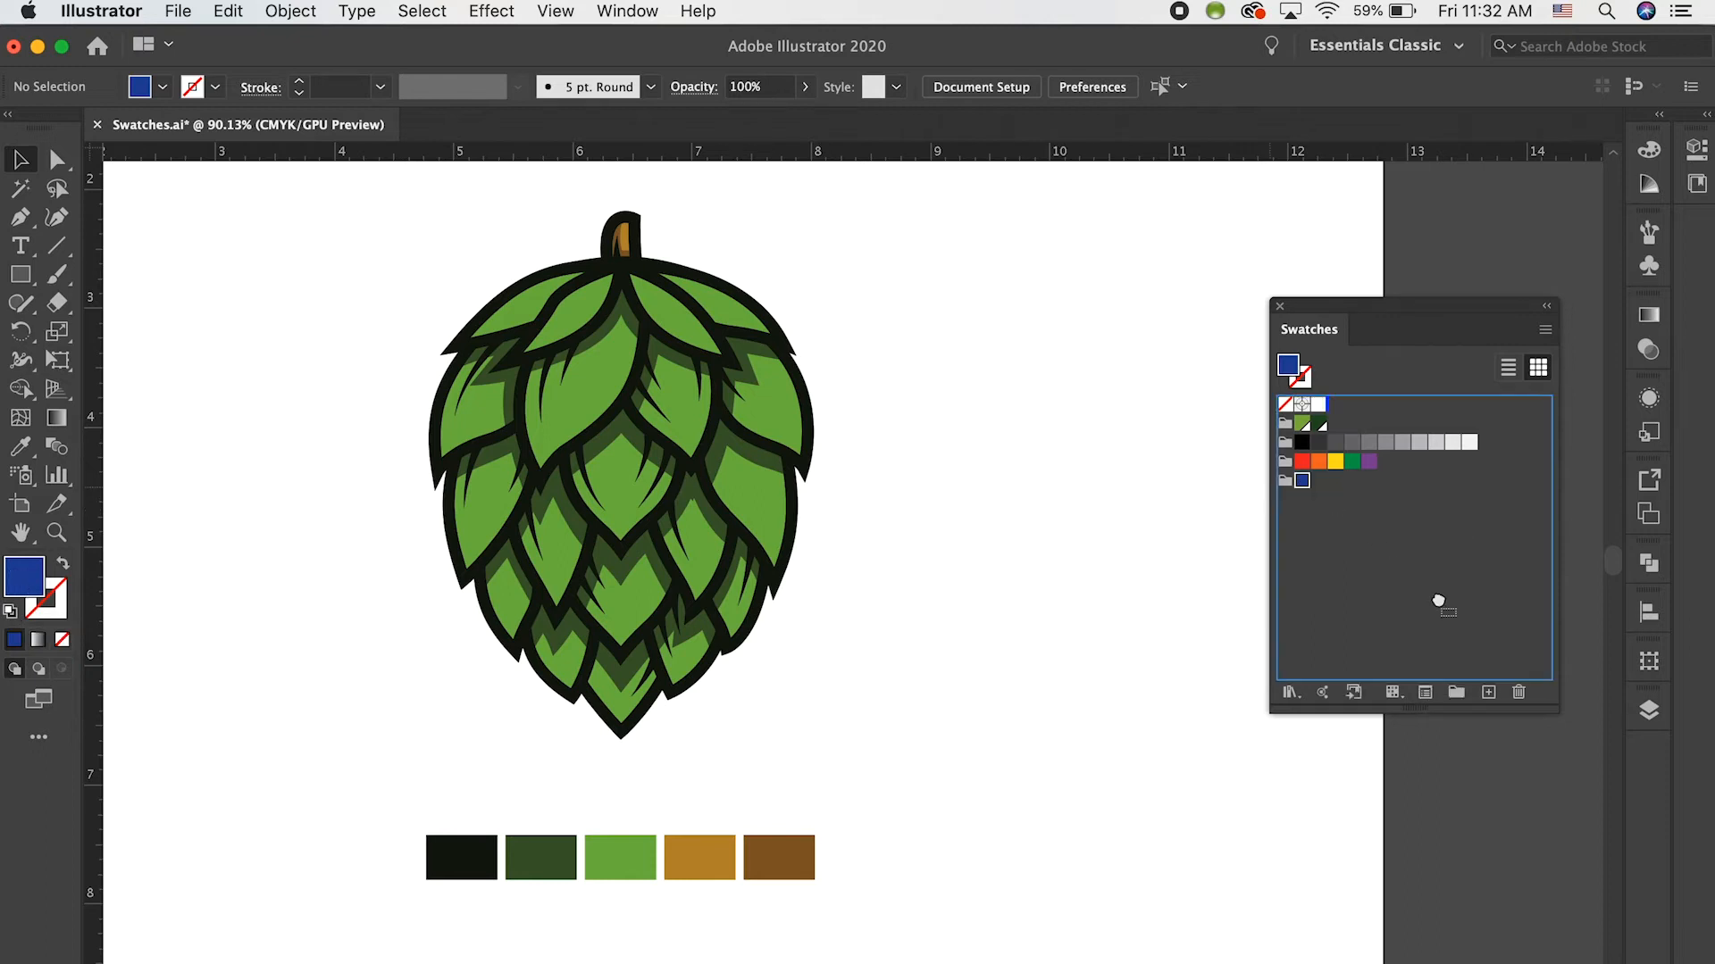
drag(1518, 695, 1518, 696)
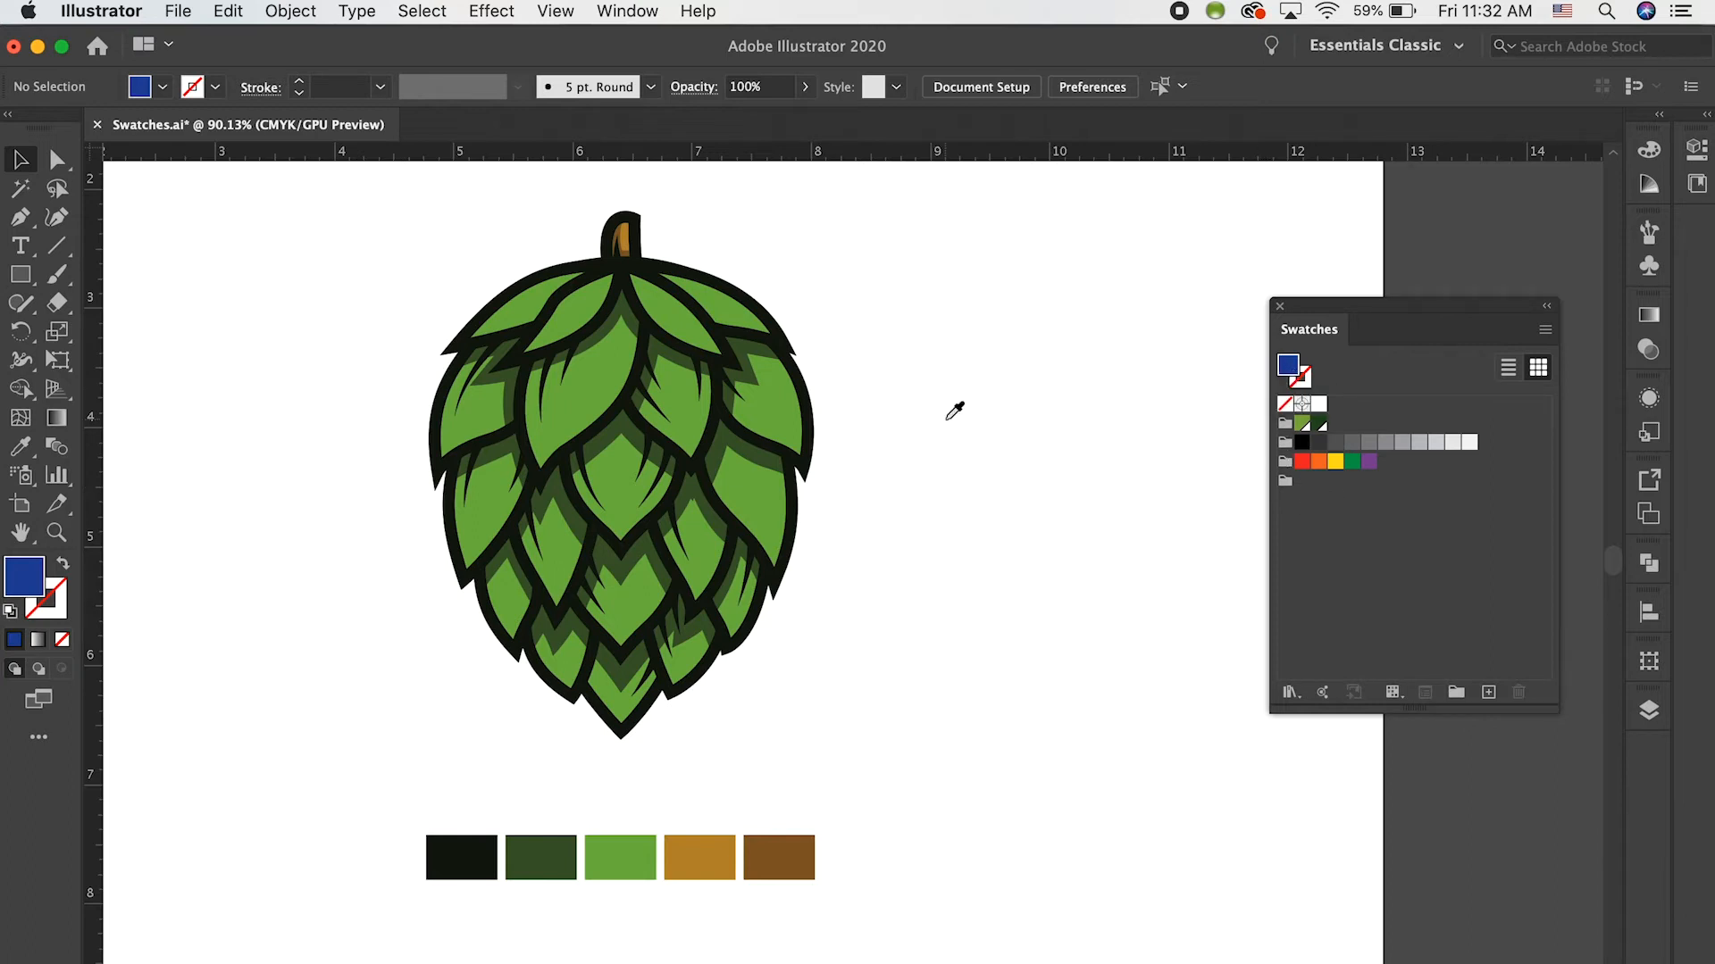
Sample the near-black color from the palette row below the hop and add it to the hops color group.
key(i)
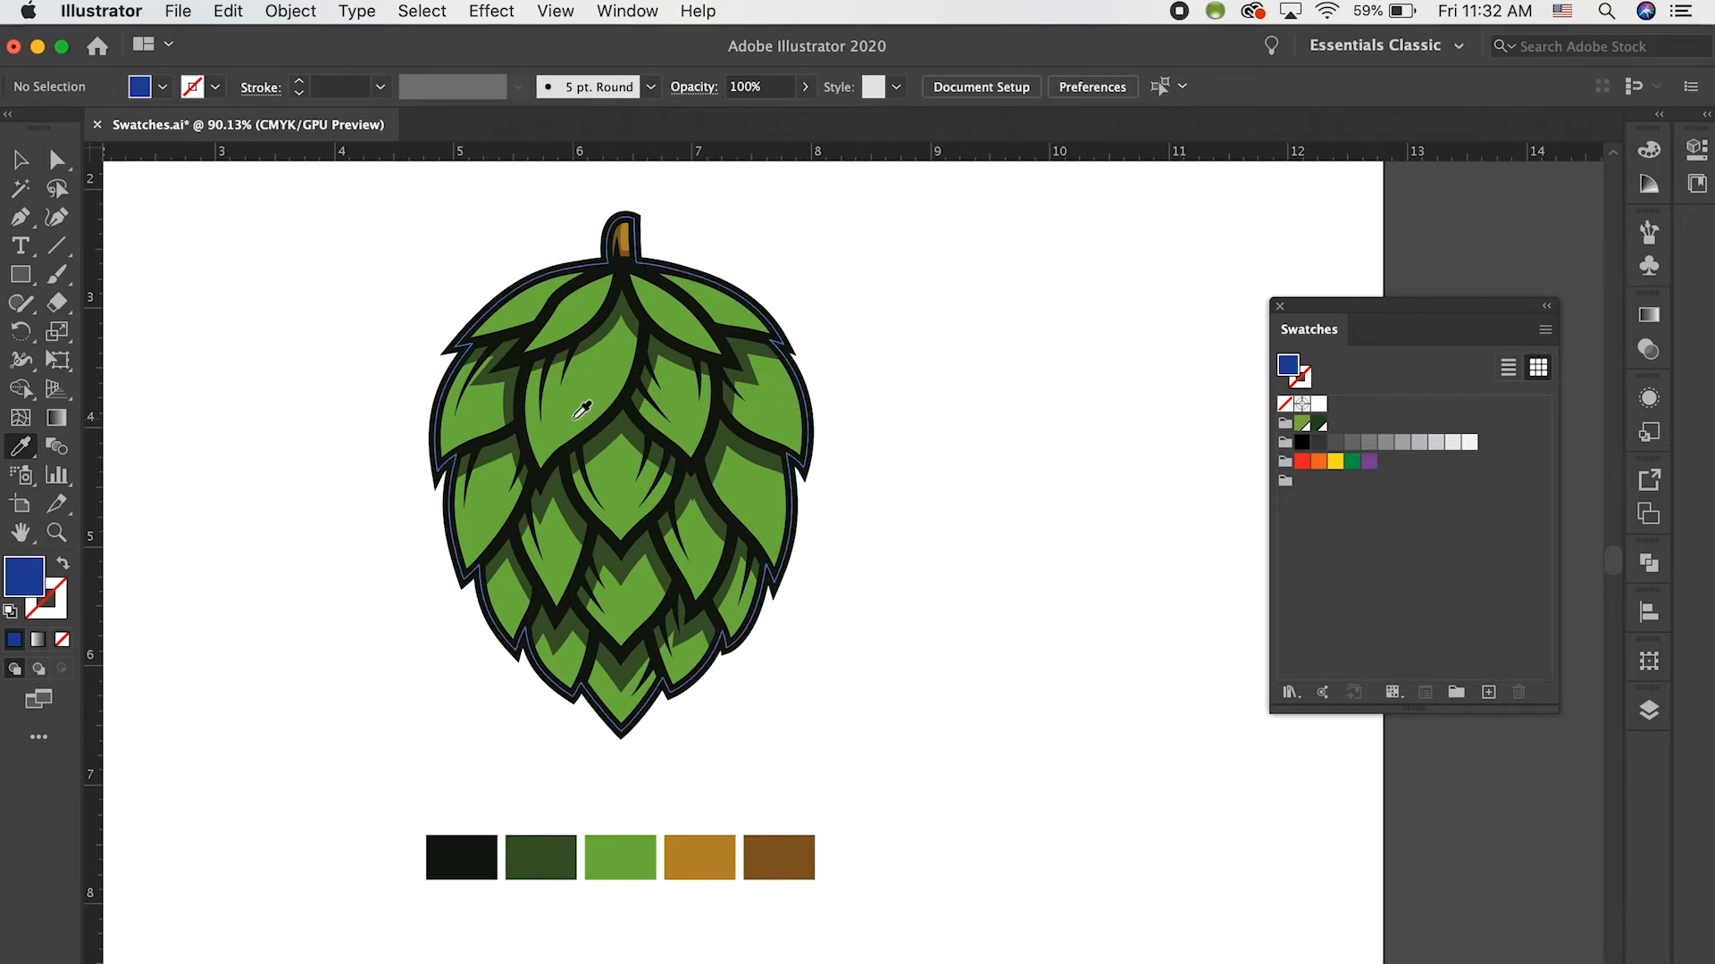
click(480, 850)
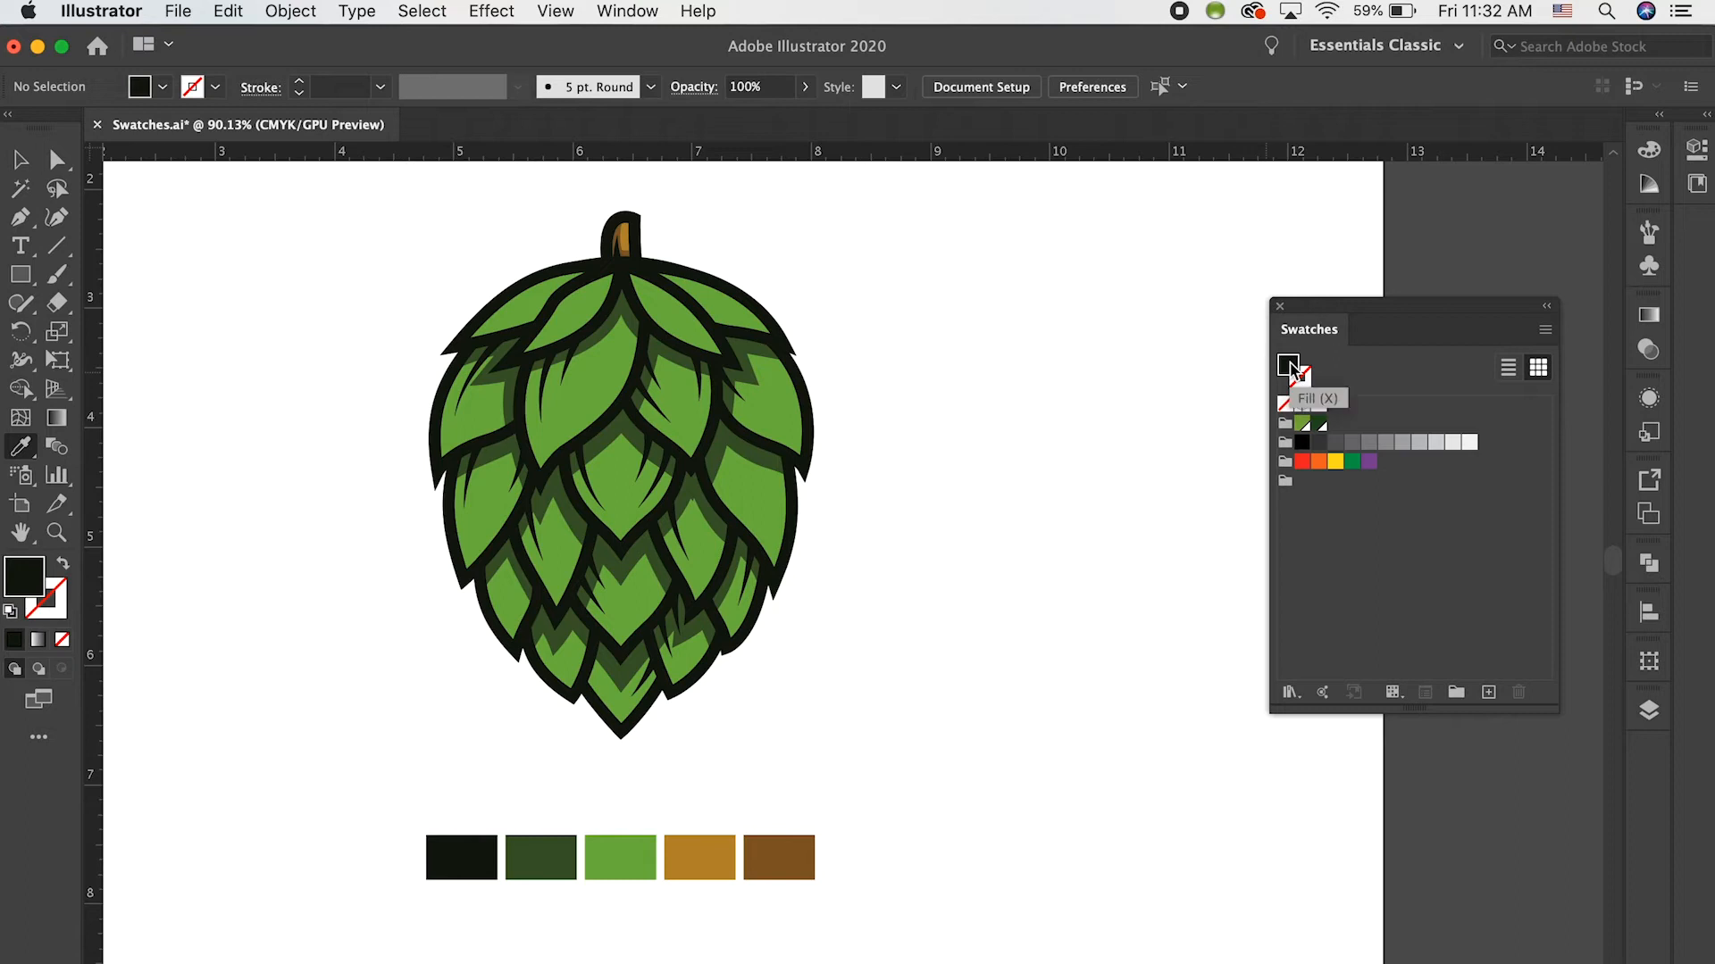
drag(1289, 384, 1304, 497)
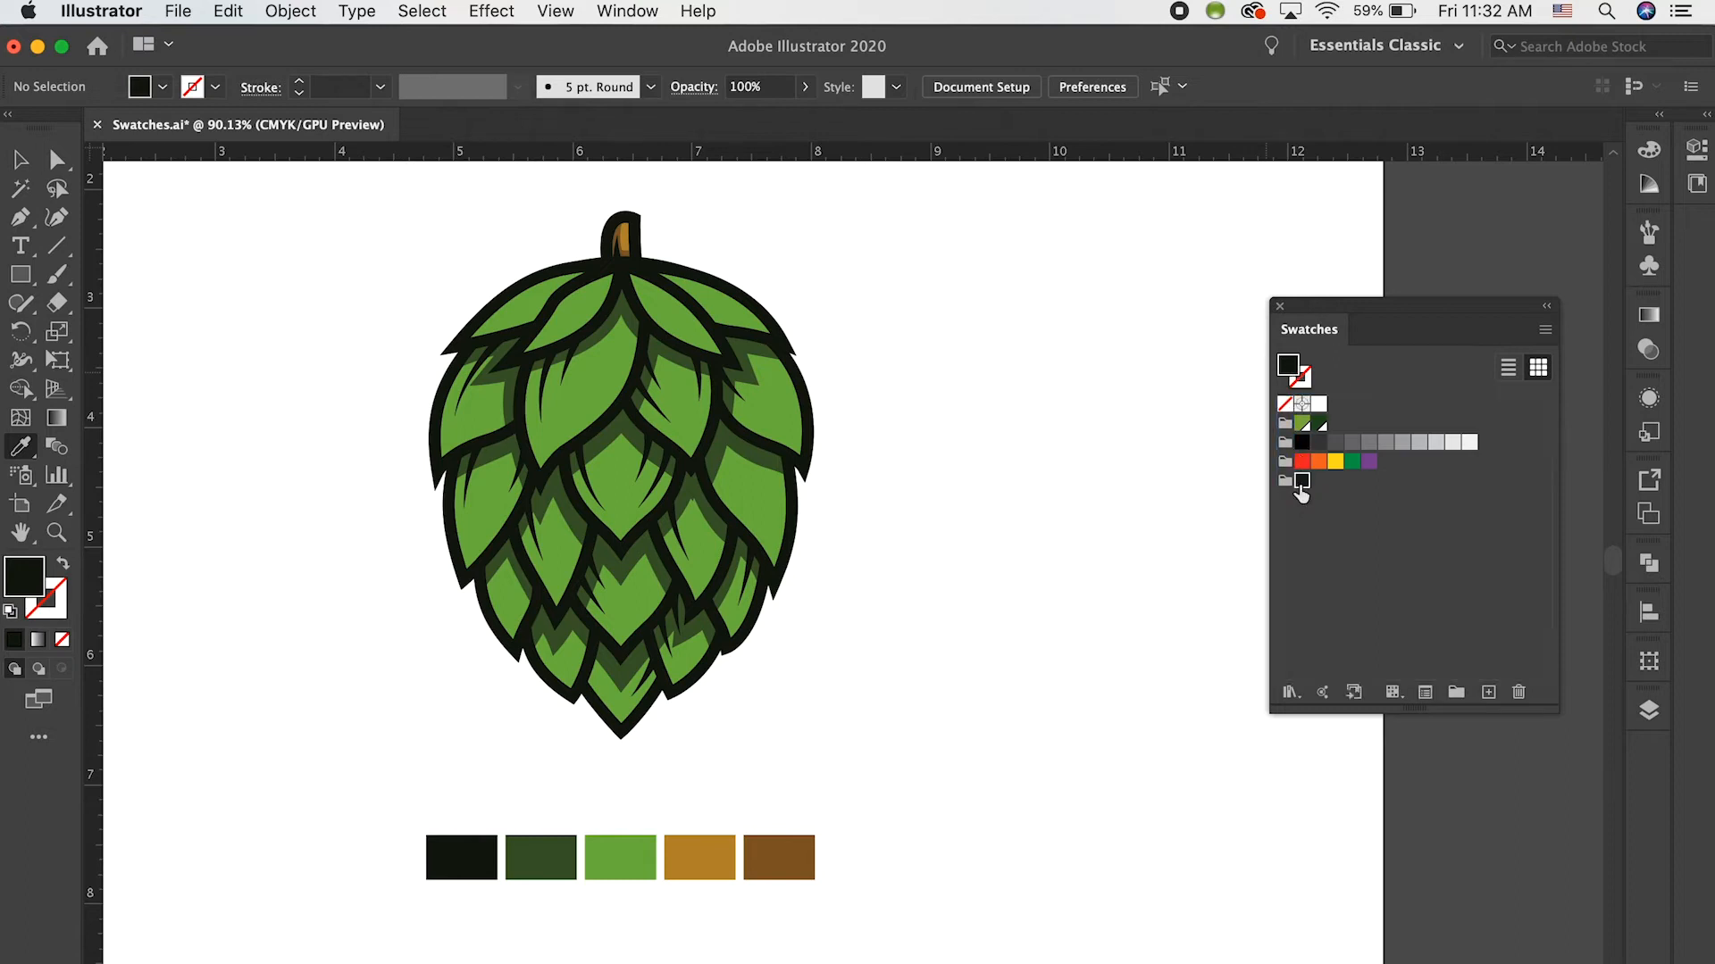
Add the near-black color to the gray group, move it into the hops group and delete this duplicate.
drag(1289, 369, 1328, 453)
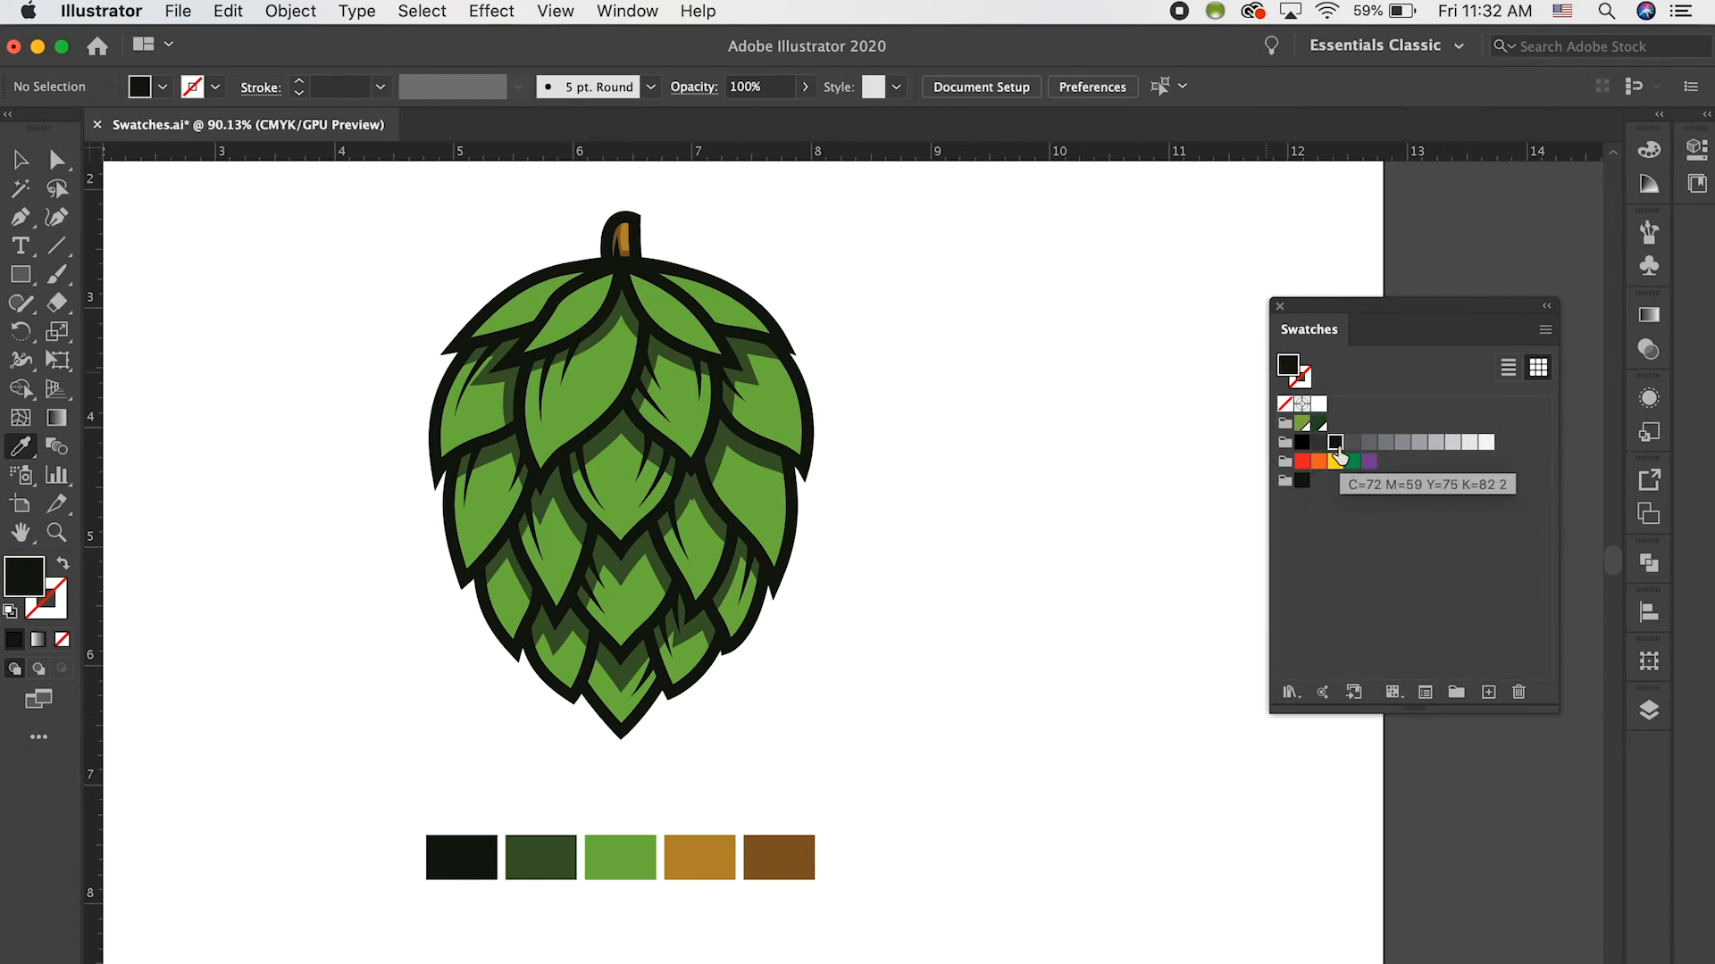
drag(1337, 450, 1317, 487)
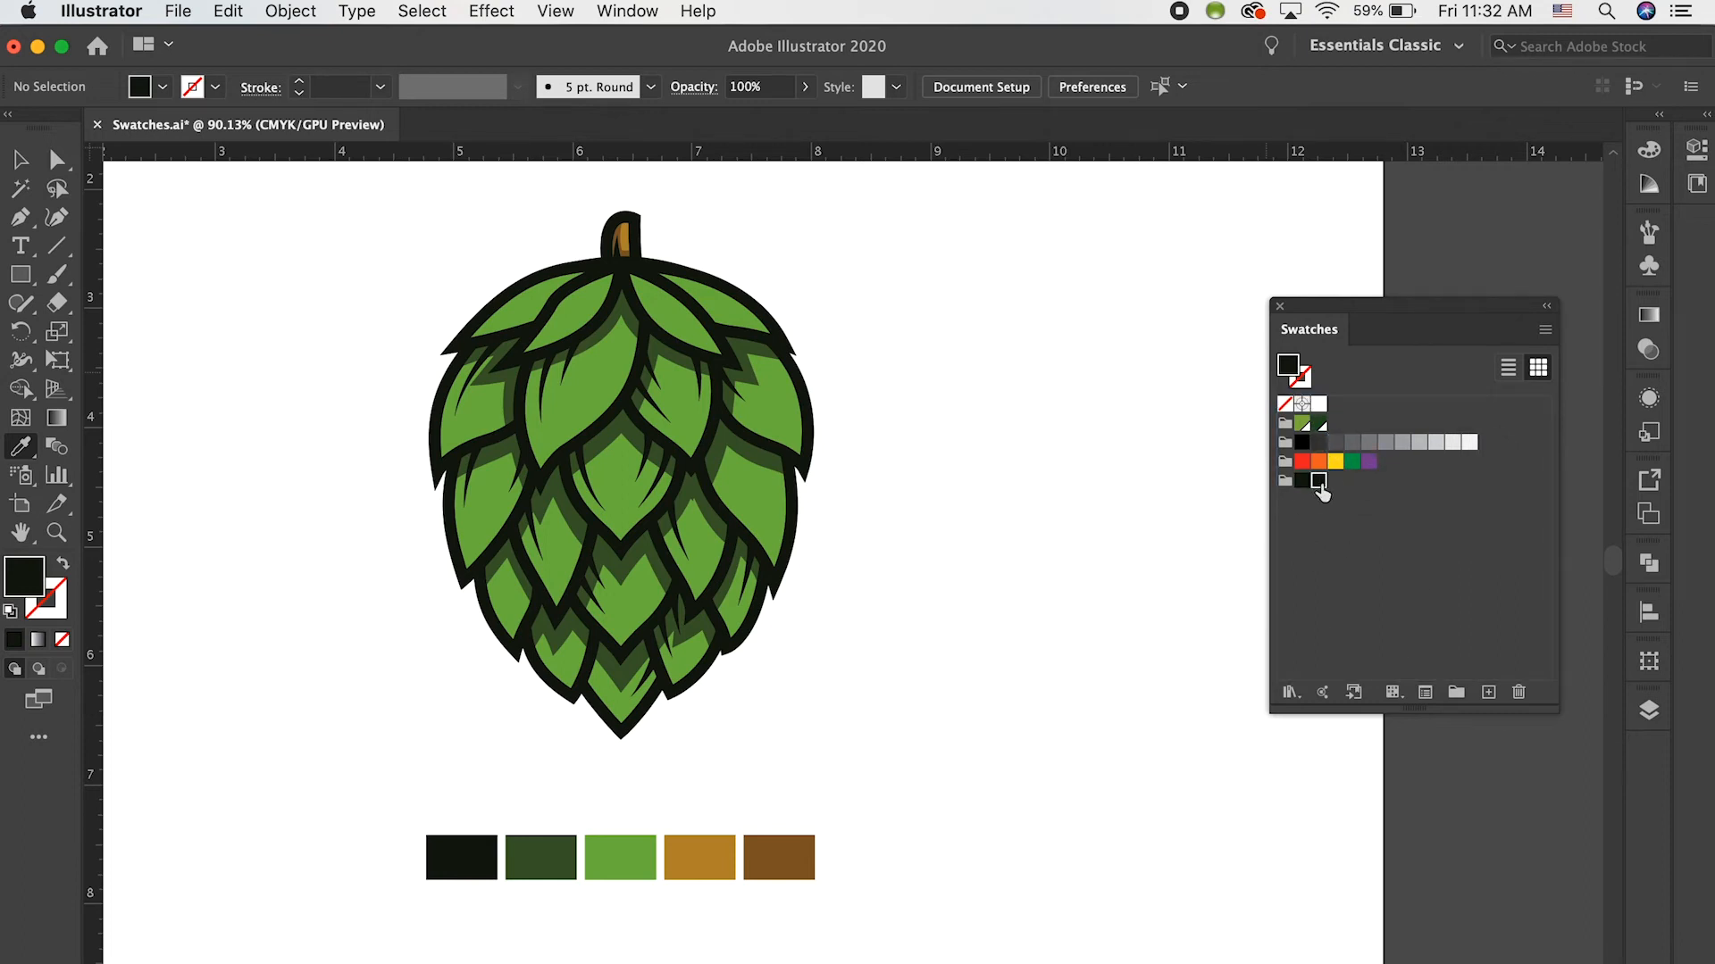
click(1518, 694)
Sample the dark green, bright green, golden brown and dark brown from the palette row and add each to the hops color group.
click(541, 844)
drag(1288, 366, 1304, 490)
click(637, 846)
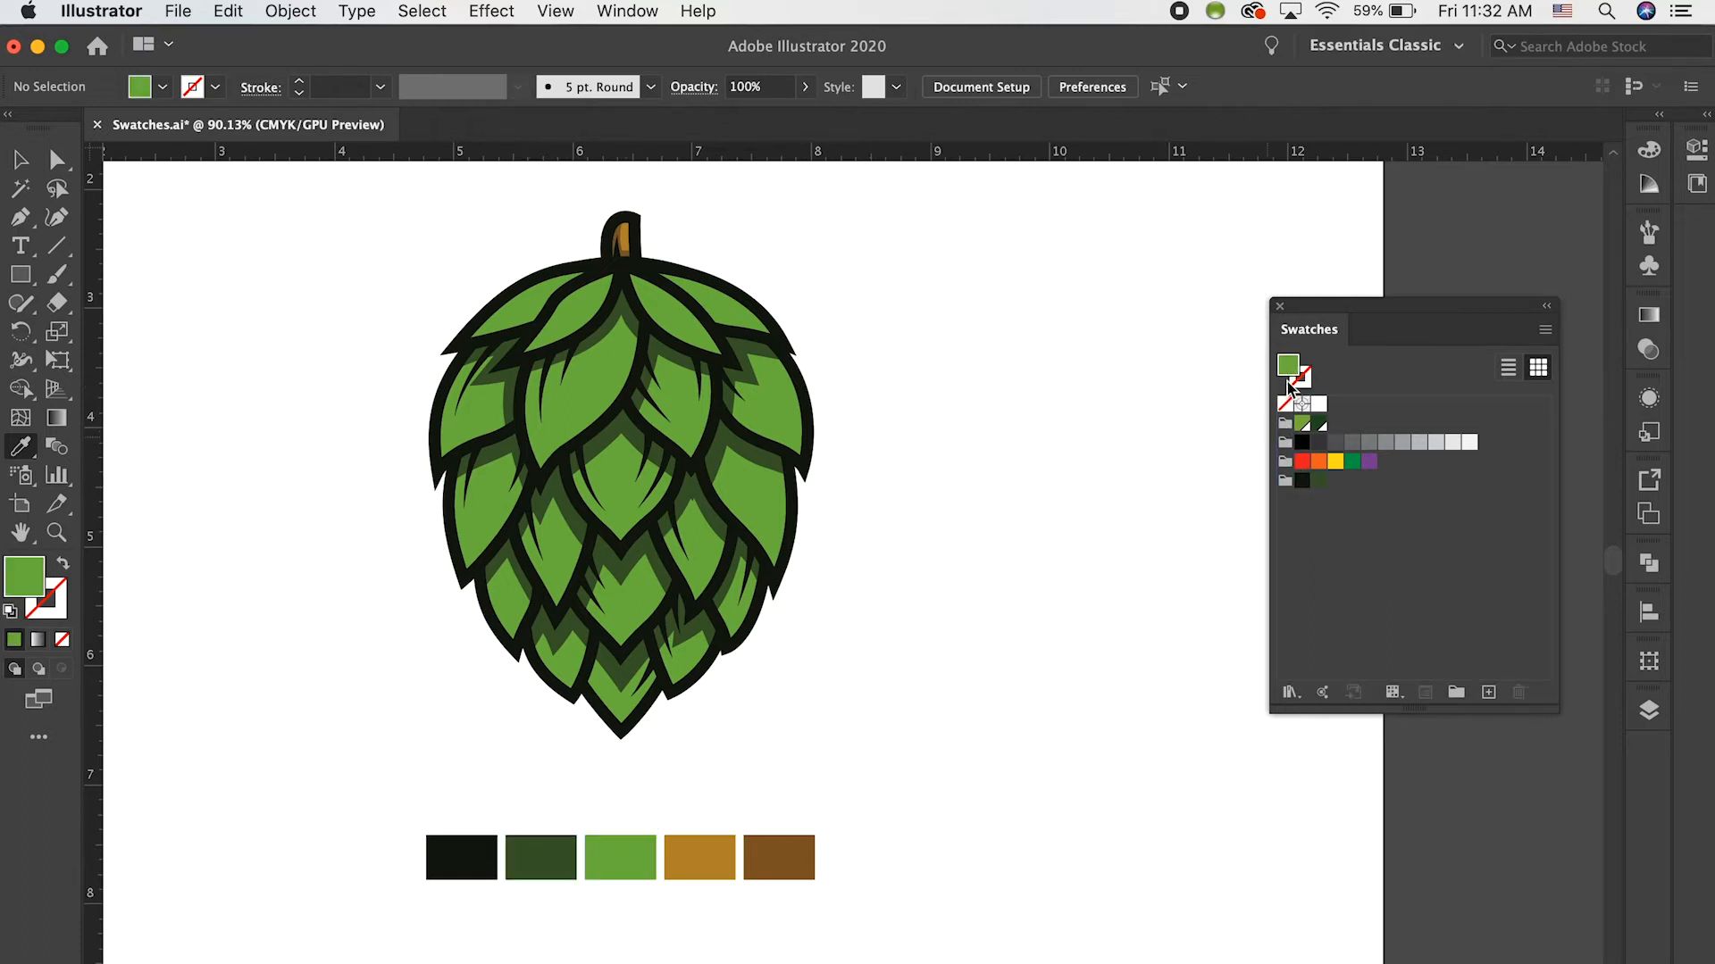
drag(1288, 386, 1335, 482)
click(710, 853)
drag(1288, 365, 1345, 489)
click(784, 846)
drag(1289, 372, 1369, 490)
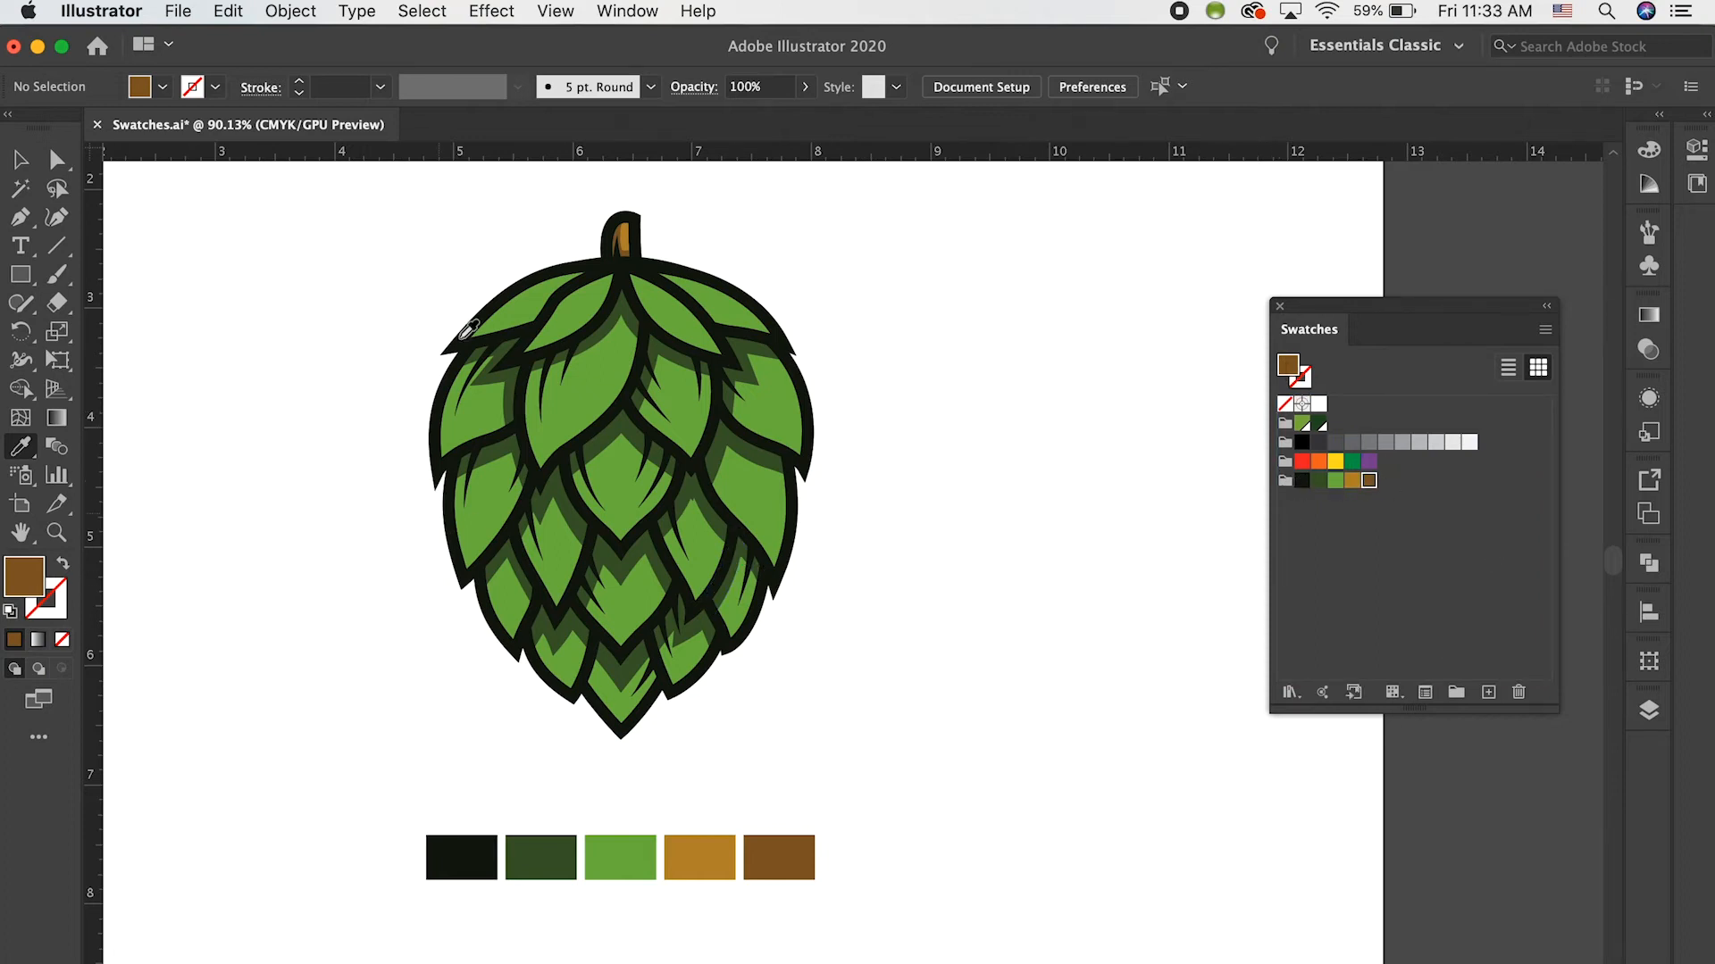
Add the text WEST COAST BREWERY beside the hop illustration, on its right.
click(20, 245)
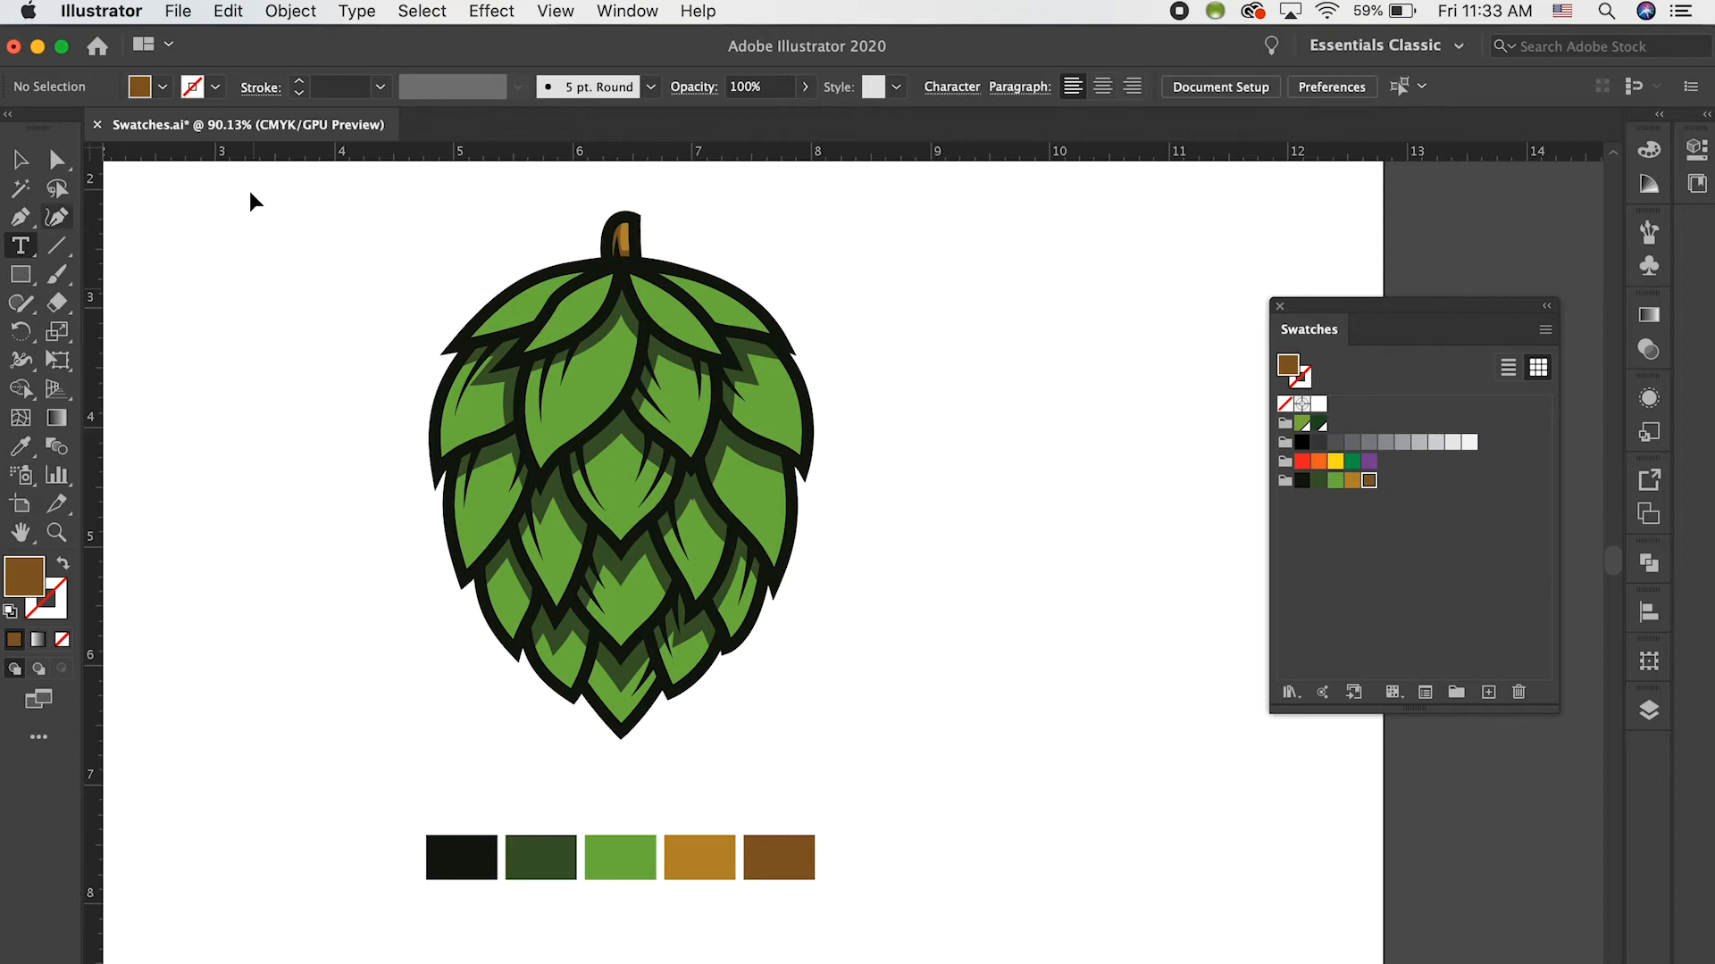
click(991, 409)
text(WE)
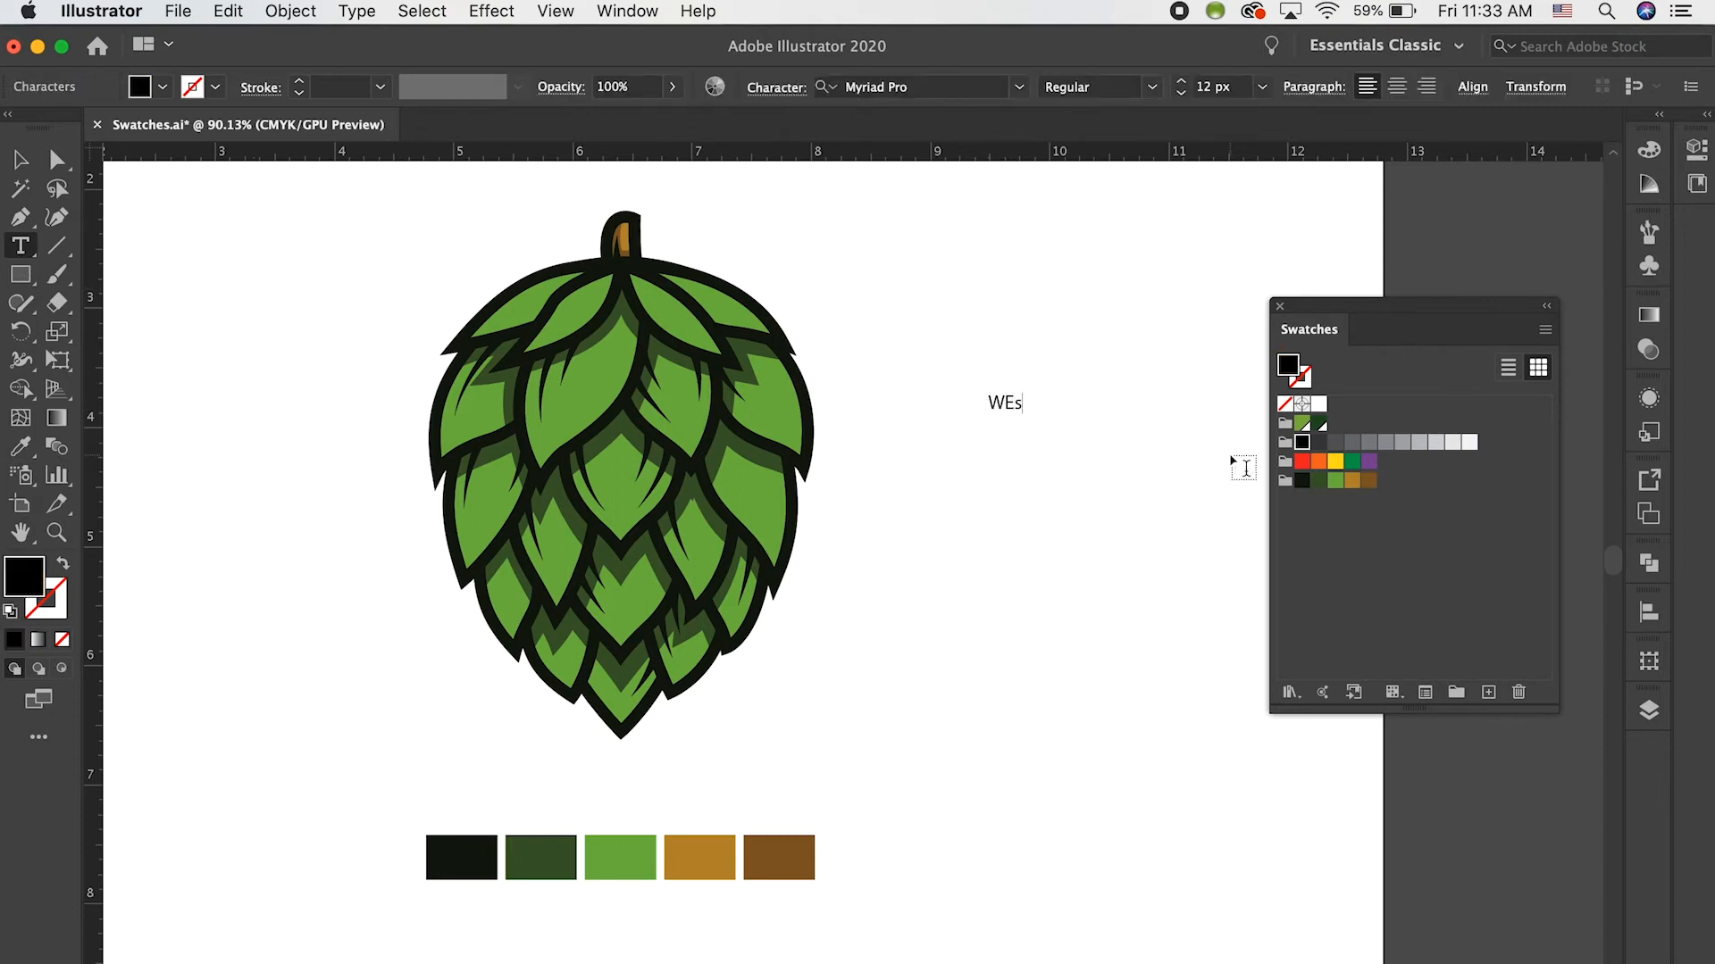
text(ST COAST BREWERY)
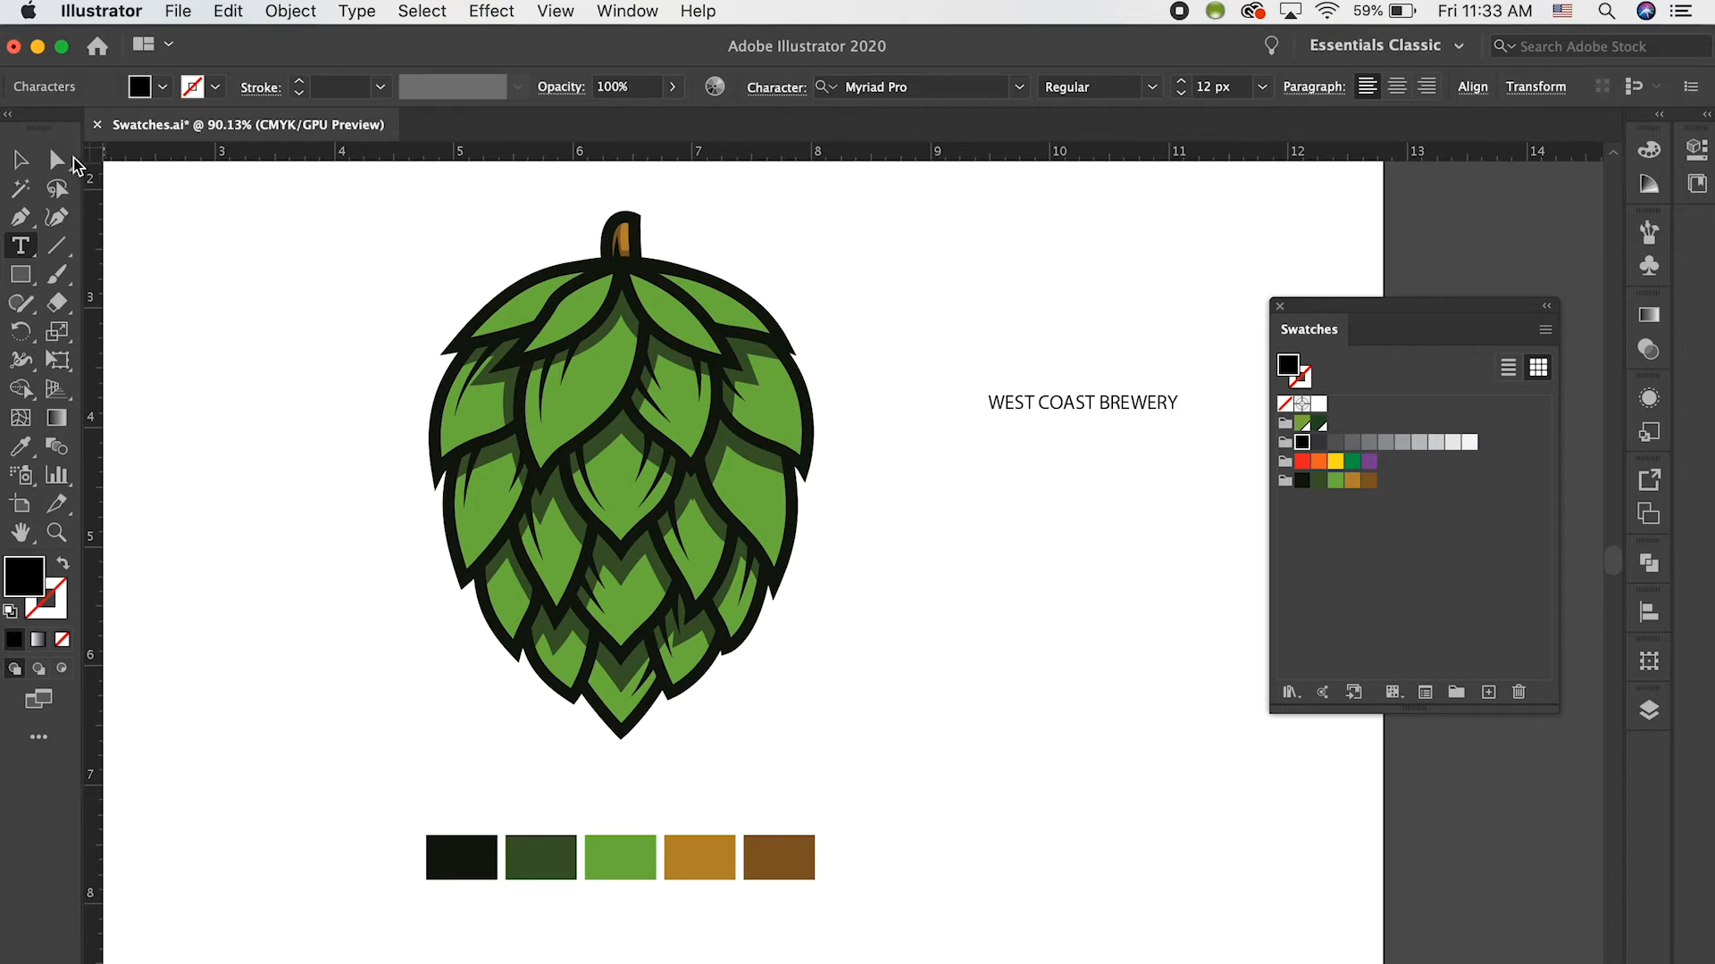
Enlarge the WEST COAST BREWERY text to about 20 pt and fill it with the bright green from the hops color group.
click(21, 159)
drag(988, 413, 859, 442)
click(1335, 480)
click(1088, 525)
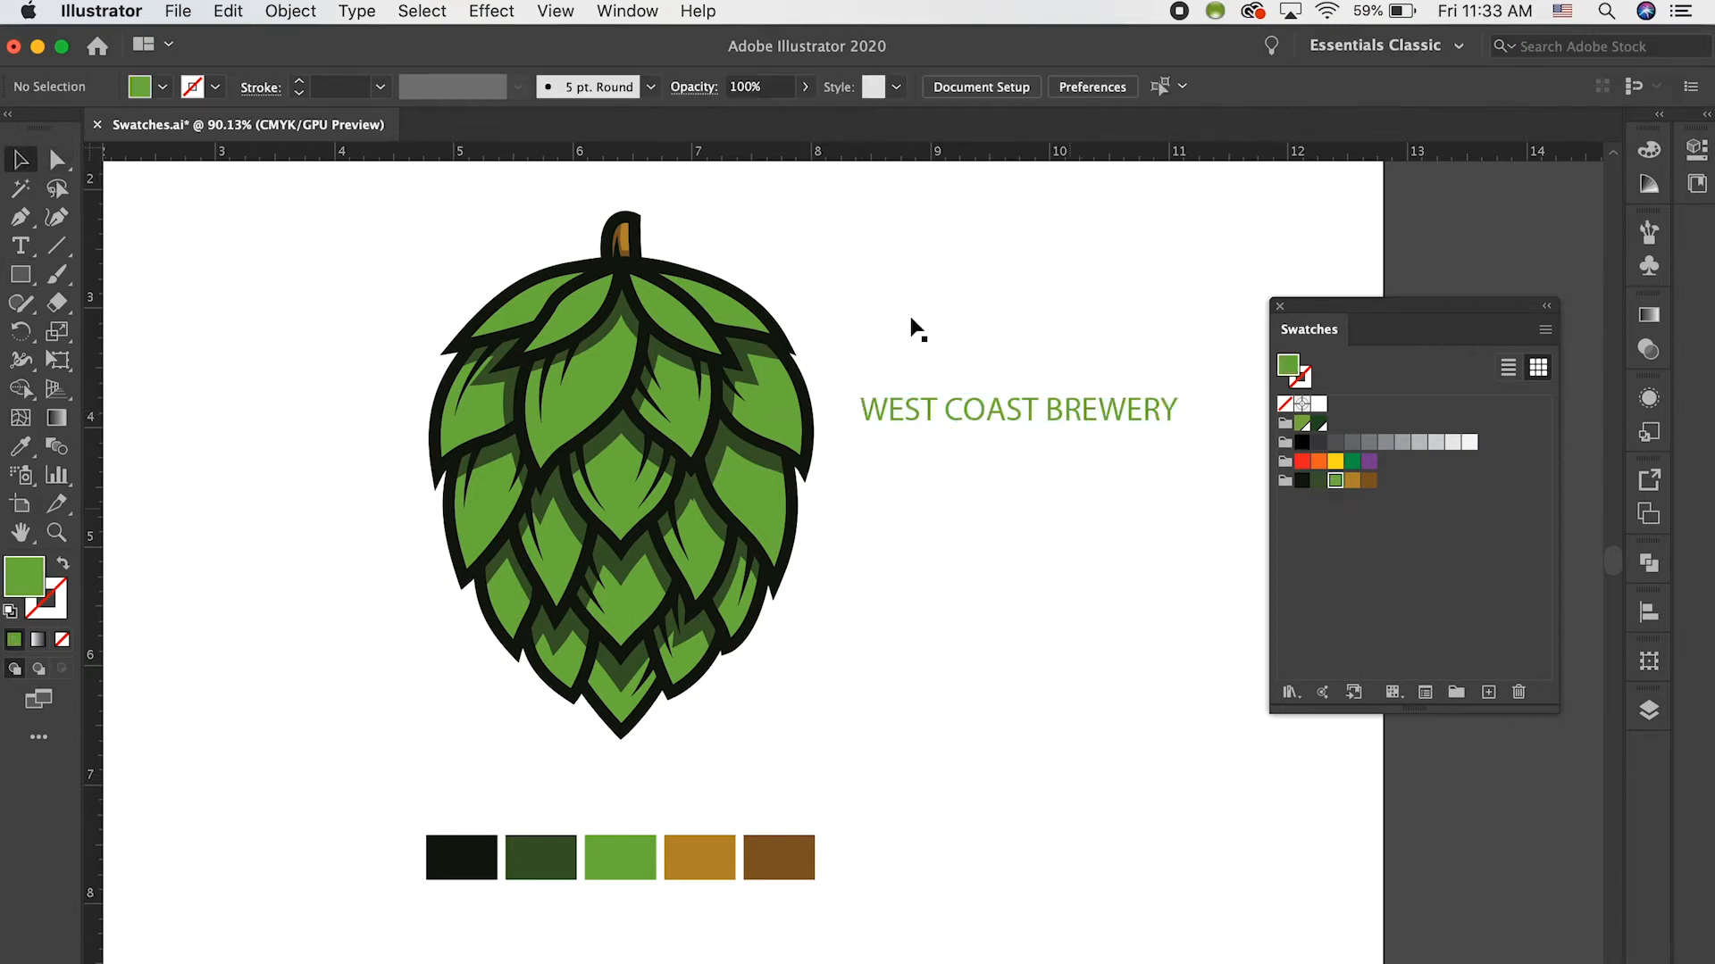
Delete the WEST COAST BREWERY text beside the hop illustration.
drag(929, 350, 1037, 469)
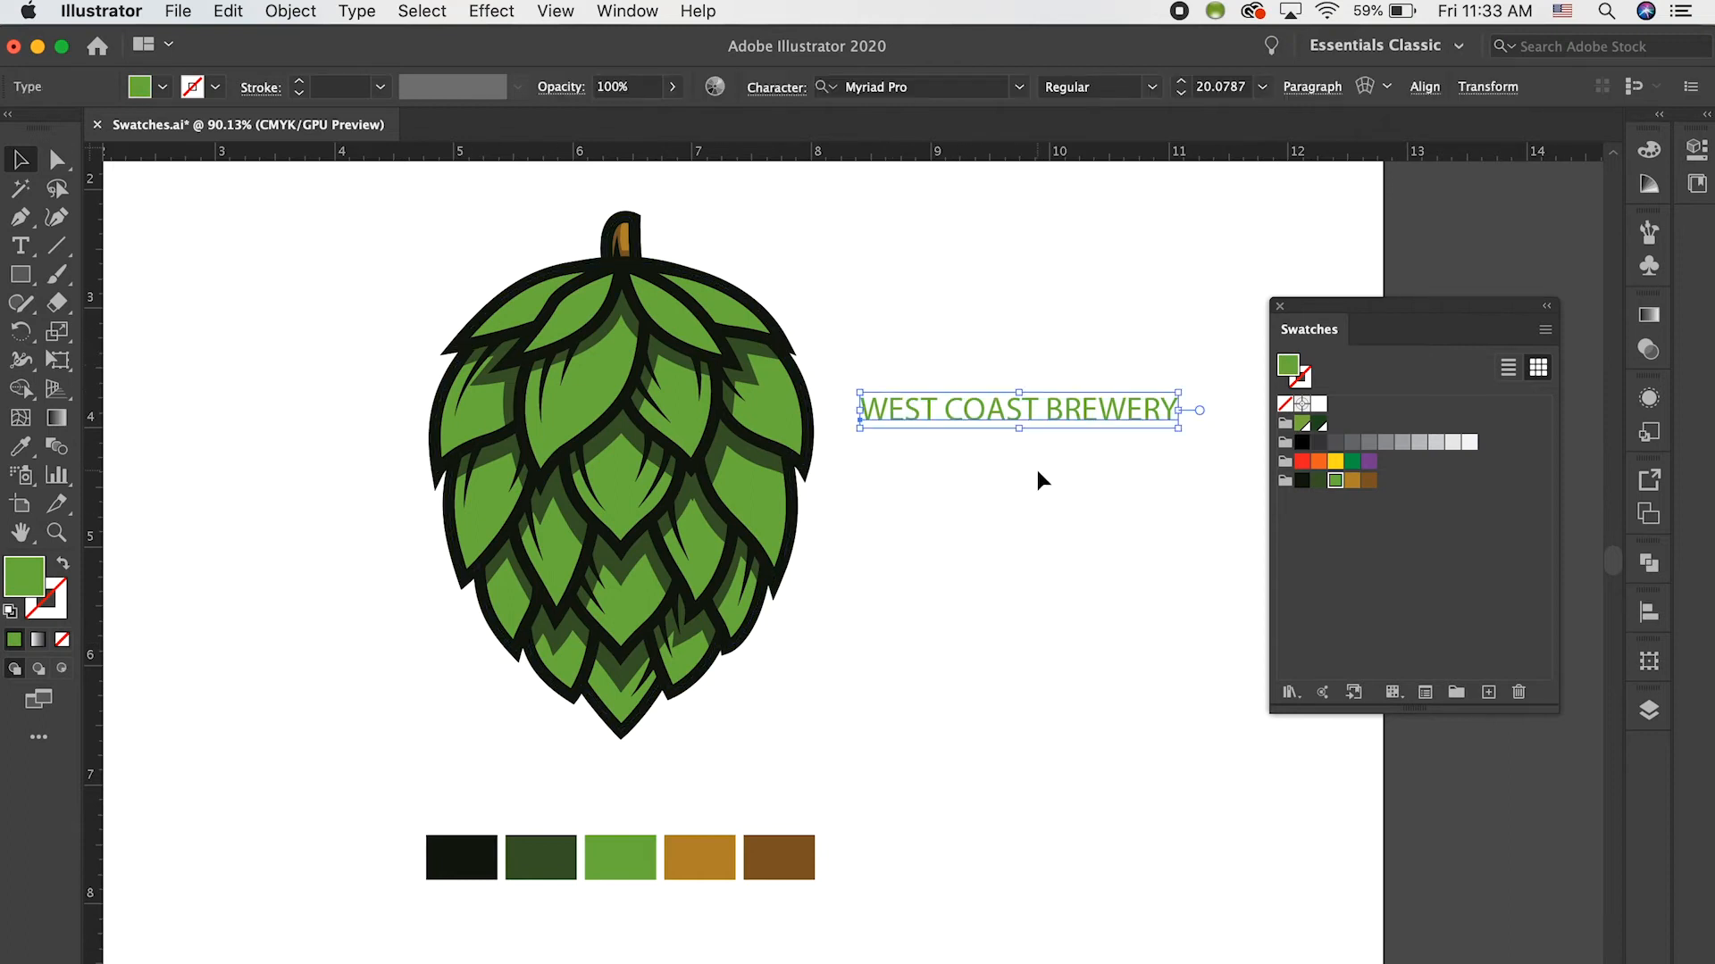
key(Delete)
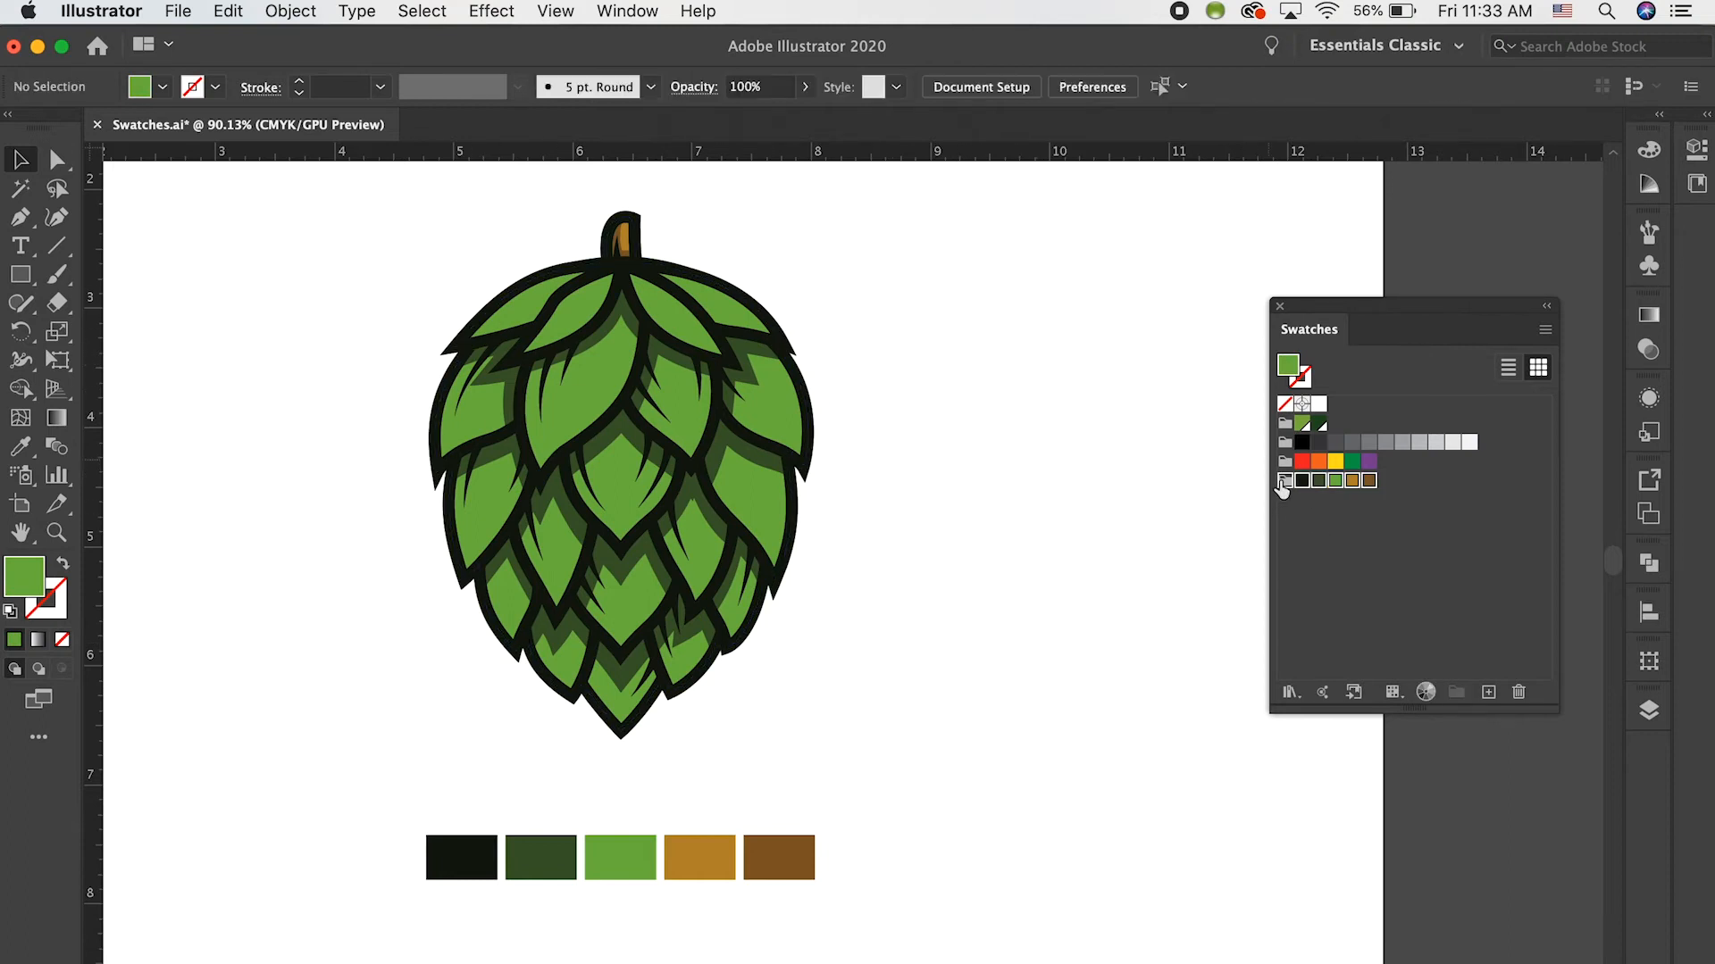
Save the swatches, with the hops color group selected, as an ASE swatch library named HOP in the Swatches folder.
click(1284, 480)
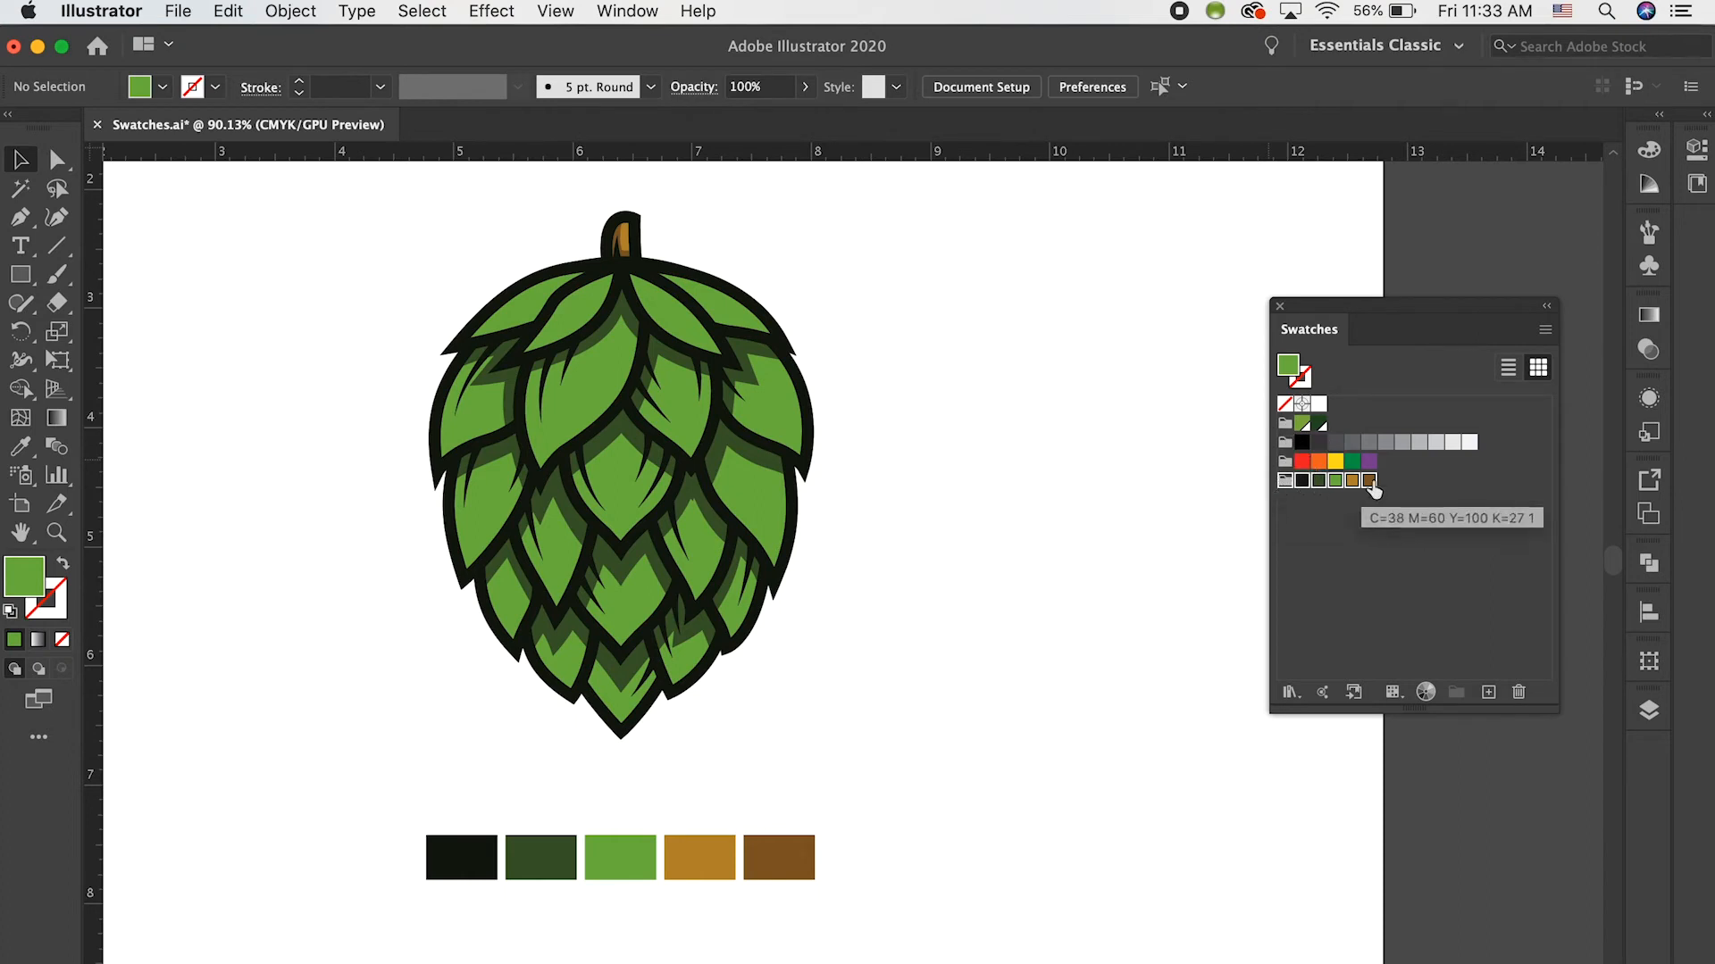
click(1543, 331)
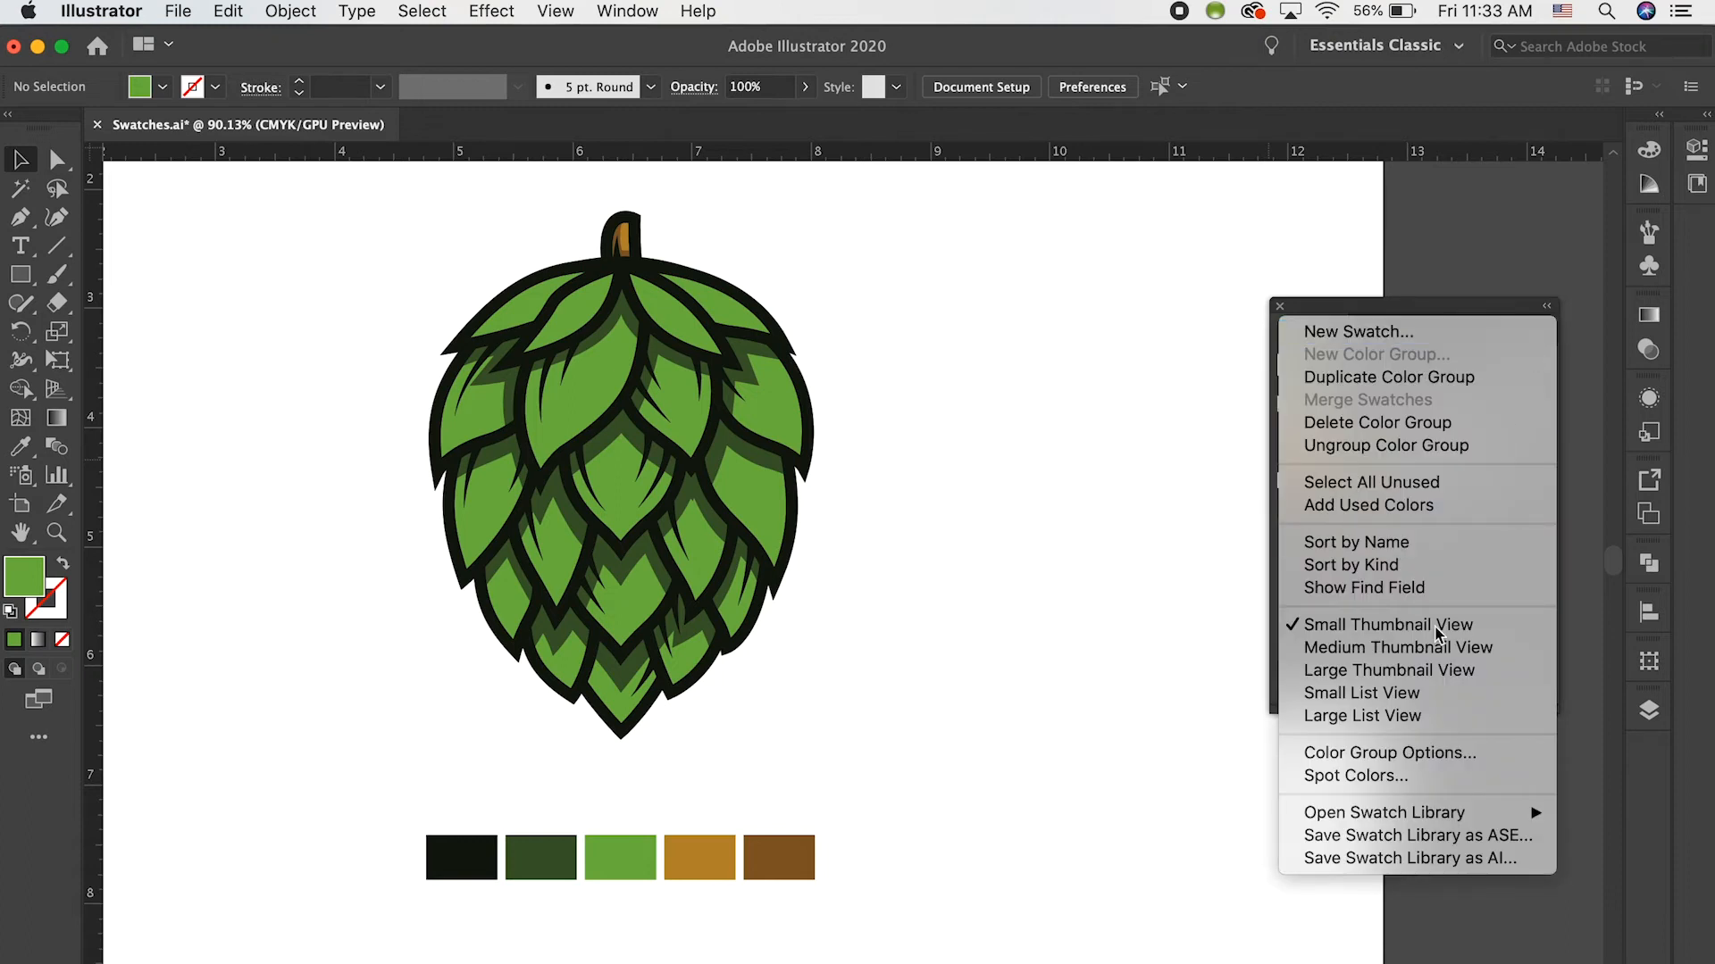
click(1450, 839)
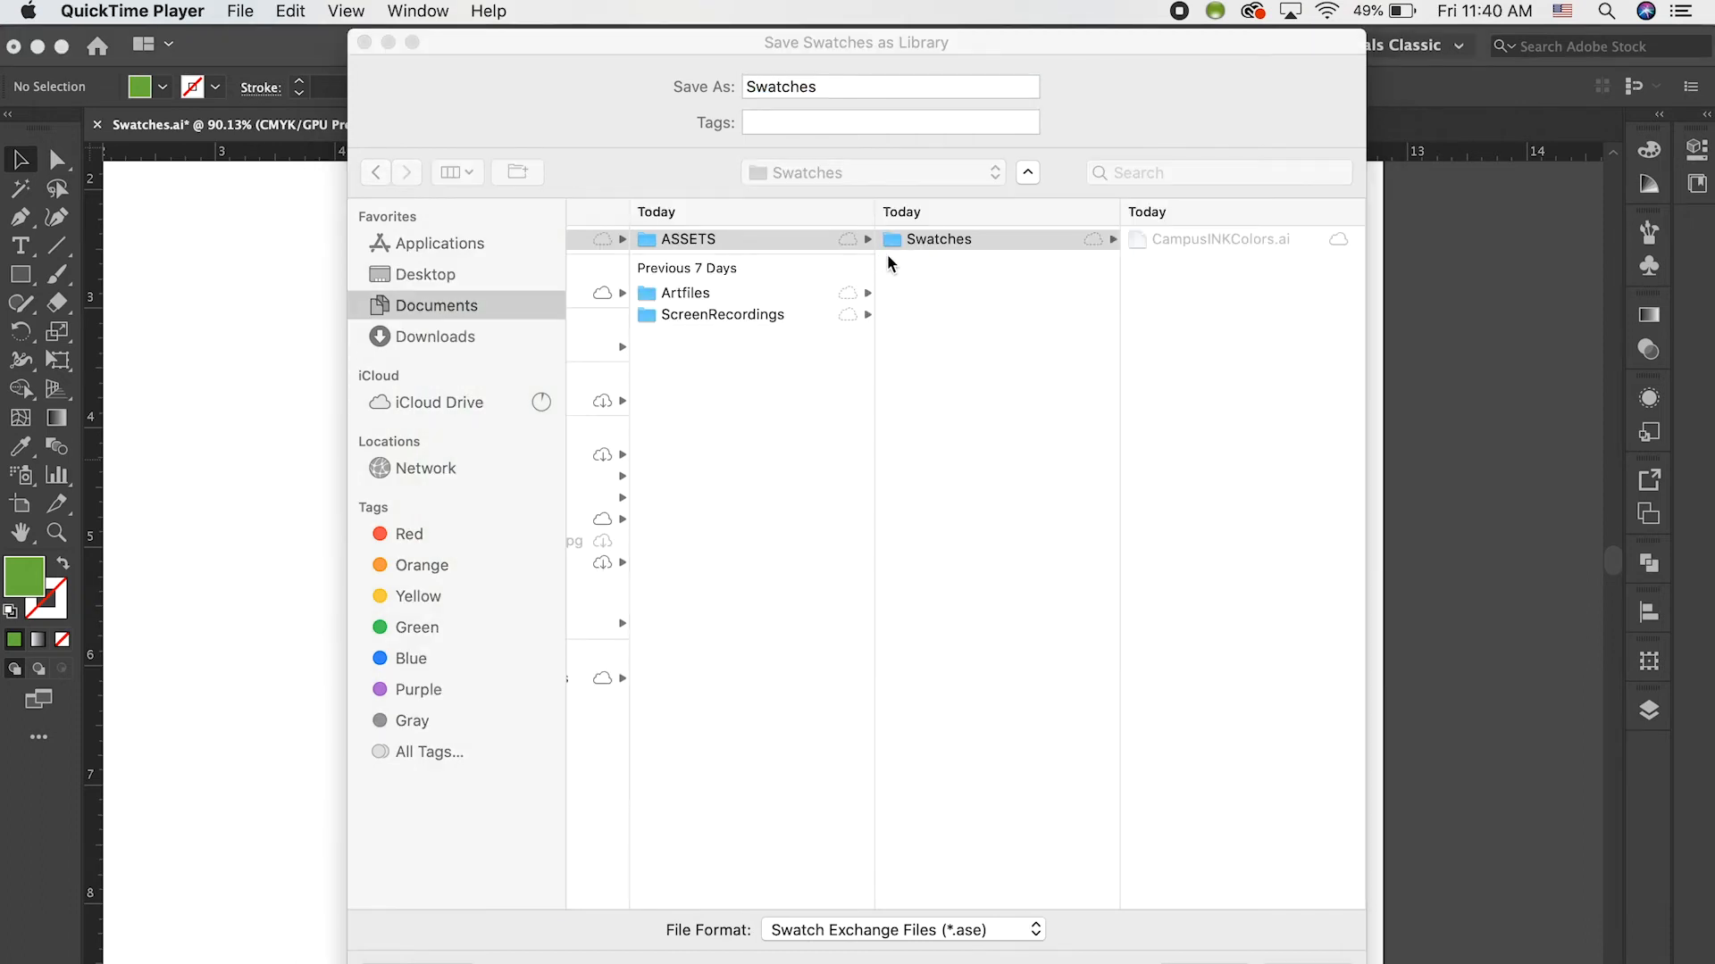
click(818, 249)
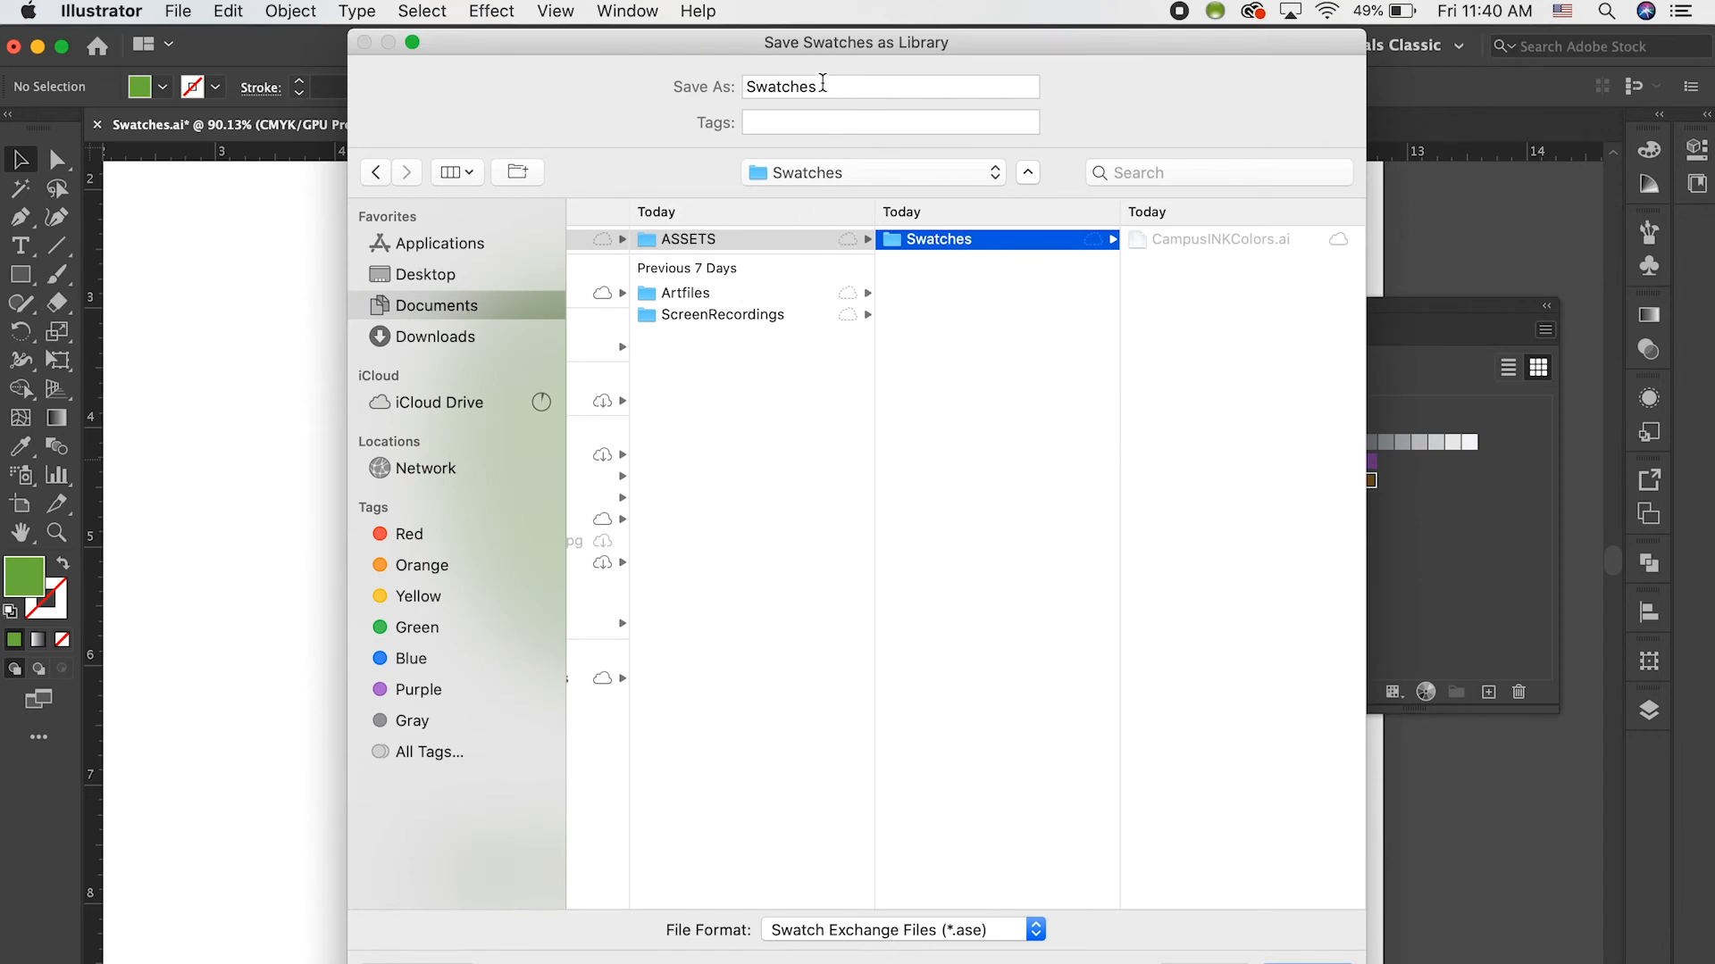
drag(831, 86, 722, 87)
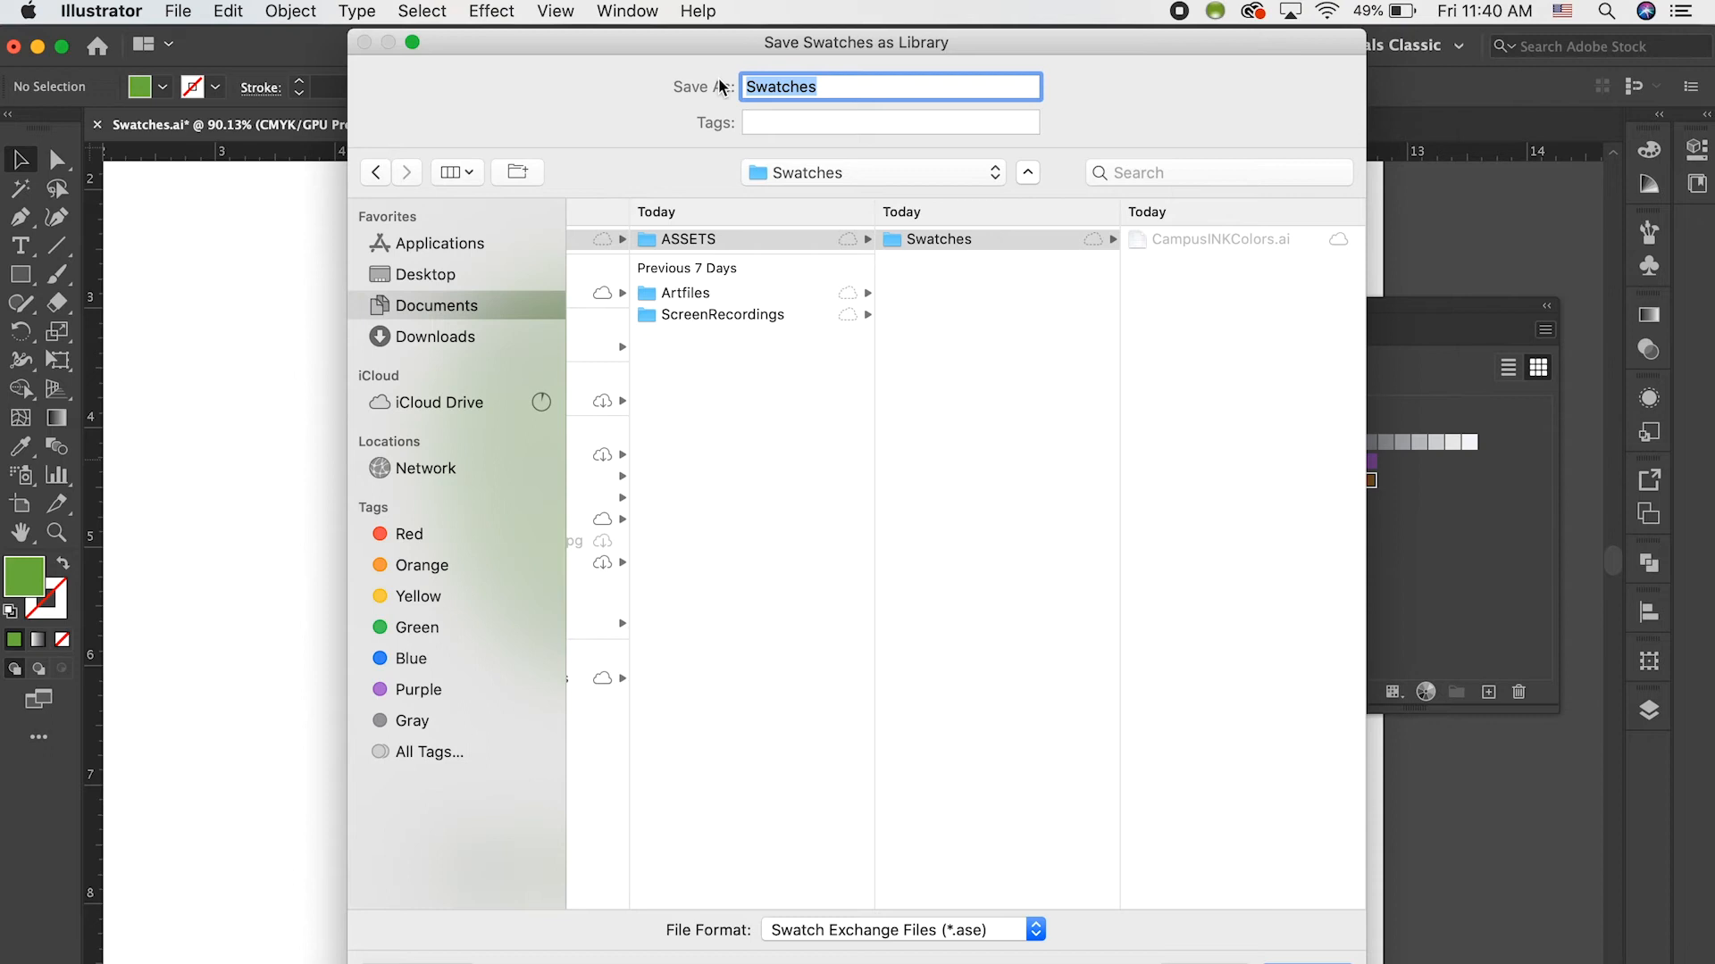
text(HOP)
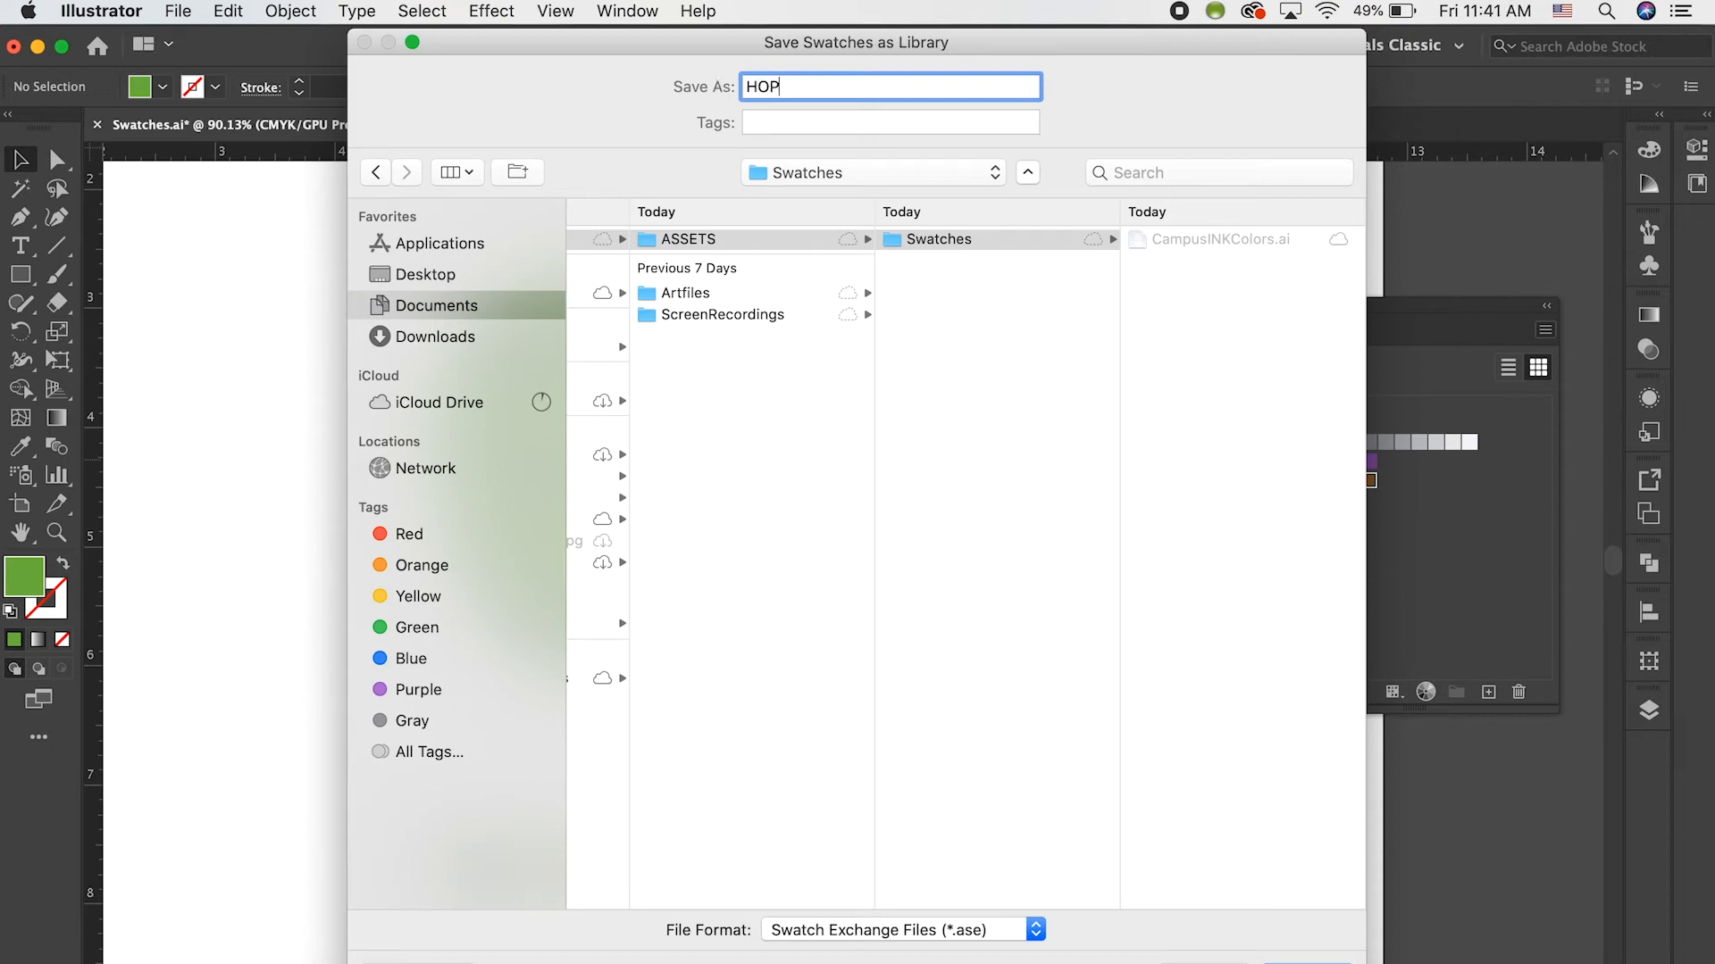
key(Return)
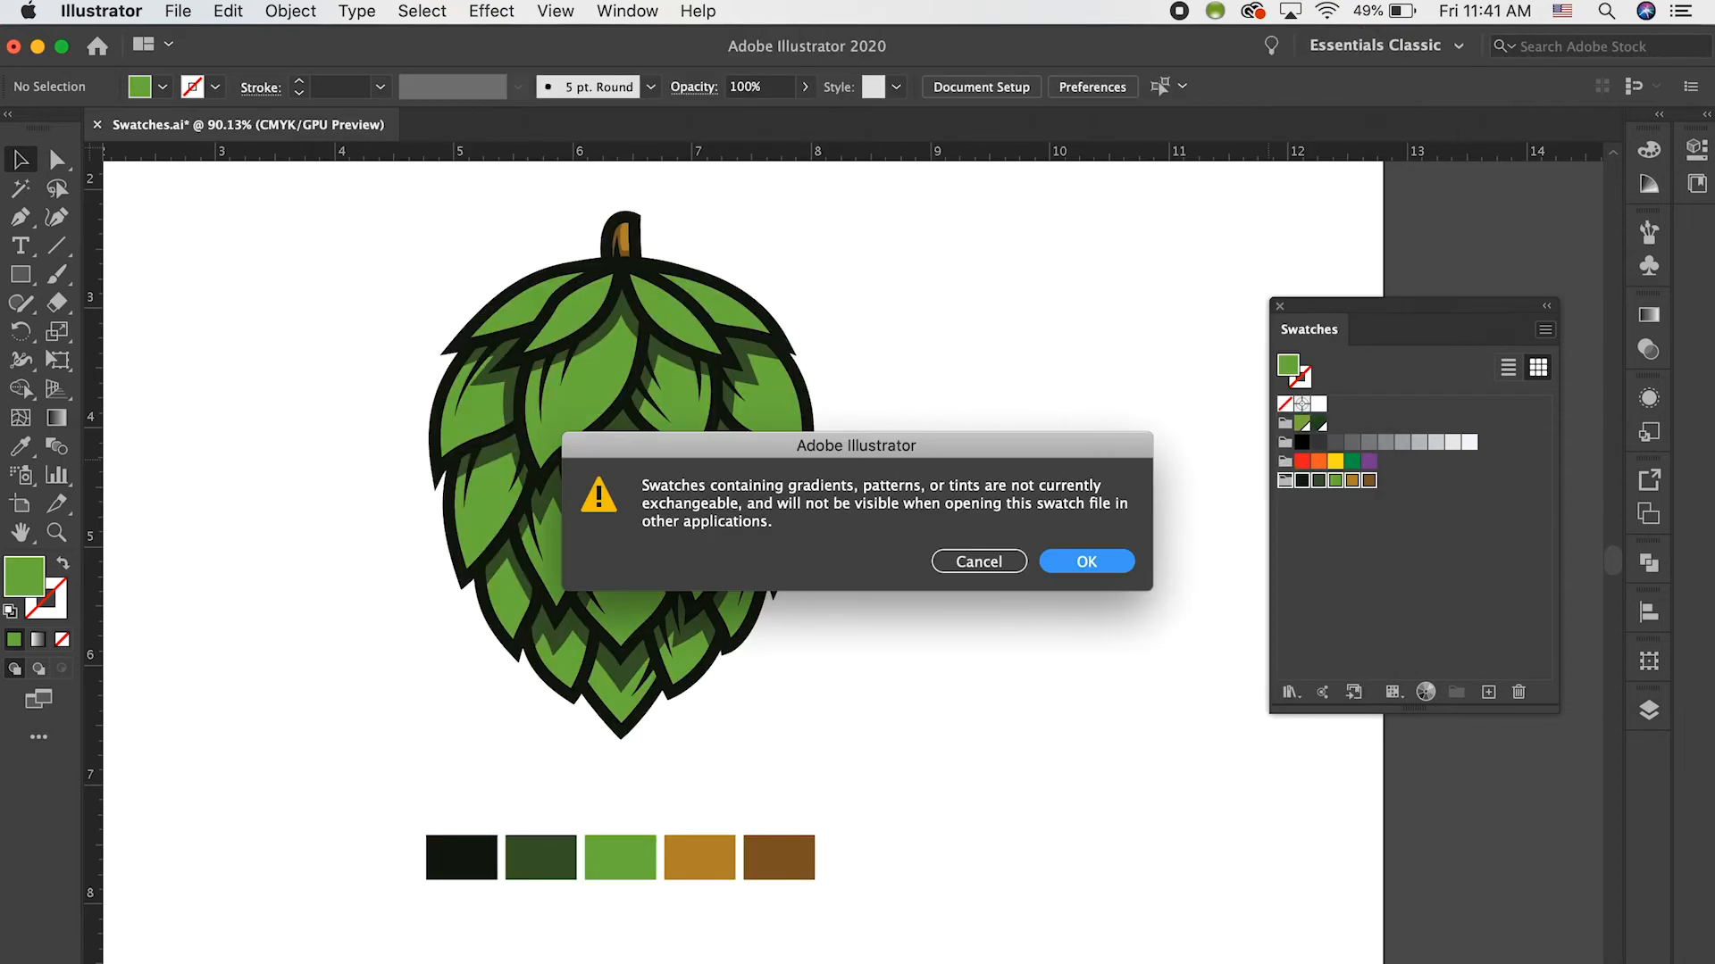
click(1100, 561)
click(1107, 420)
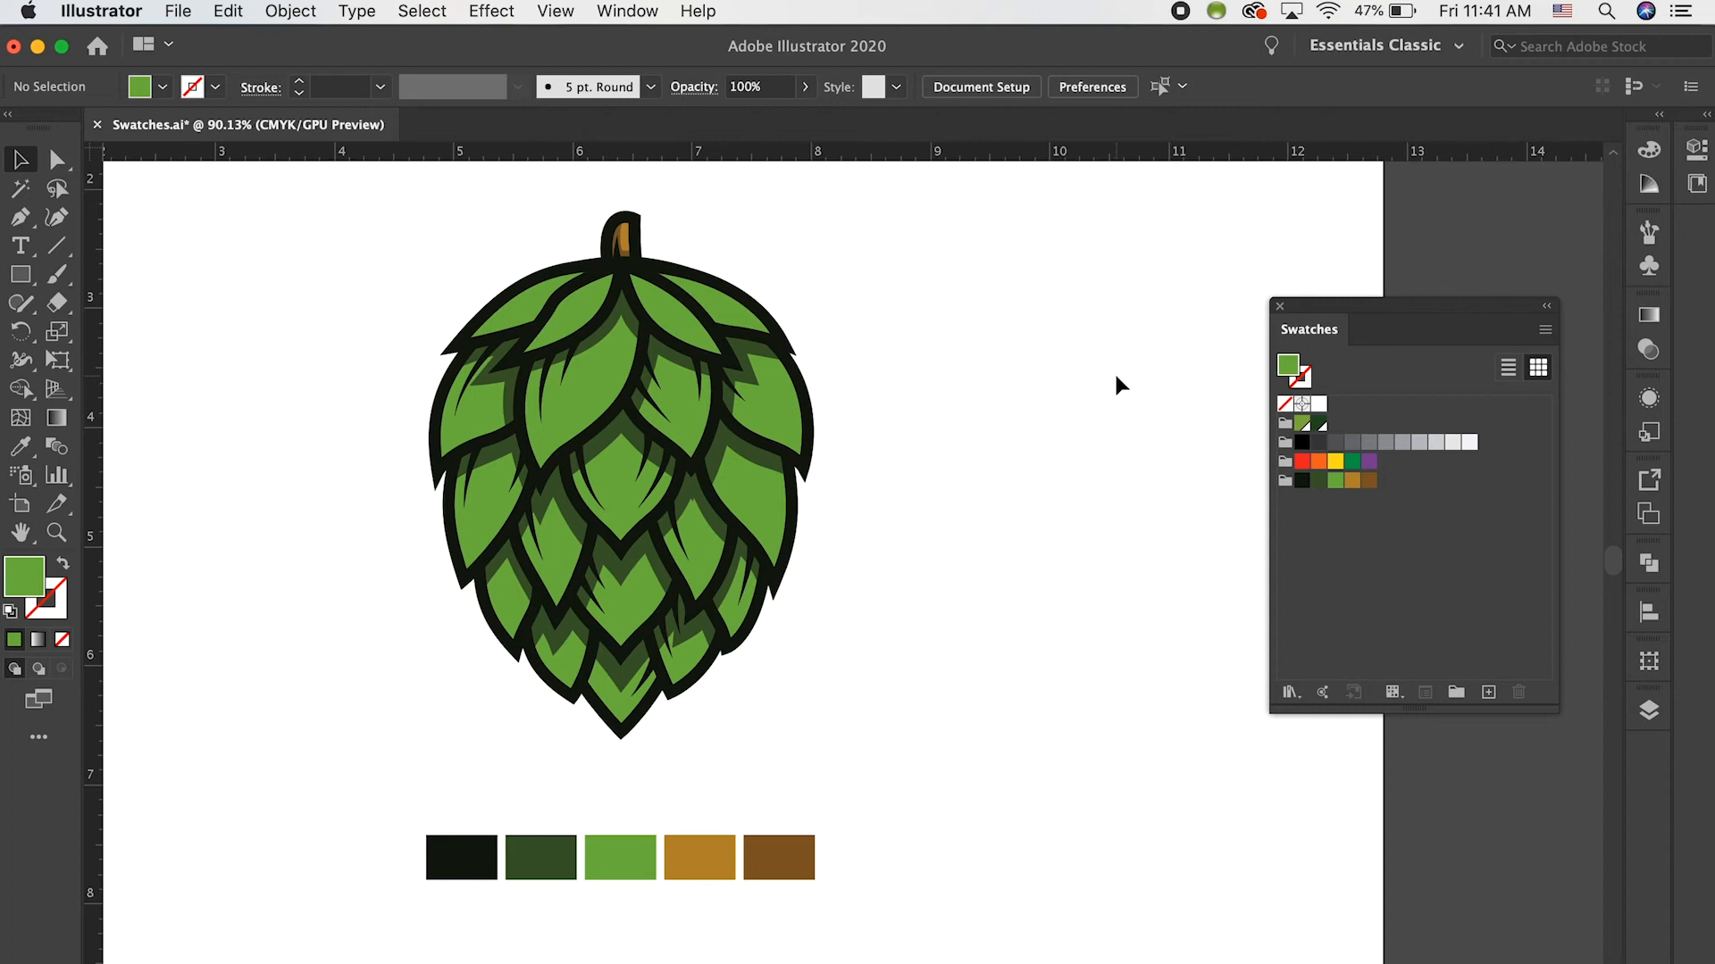
Open the CampusINKColors.ai swatch library from the Swatches folder and place it between the hop illustration and the document swatches.
click(1291, 693)
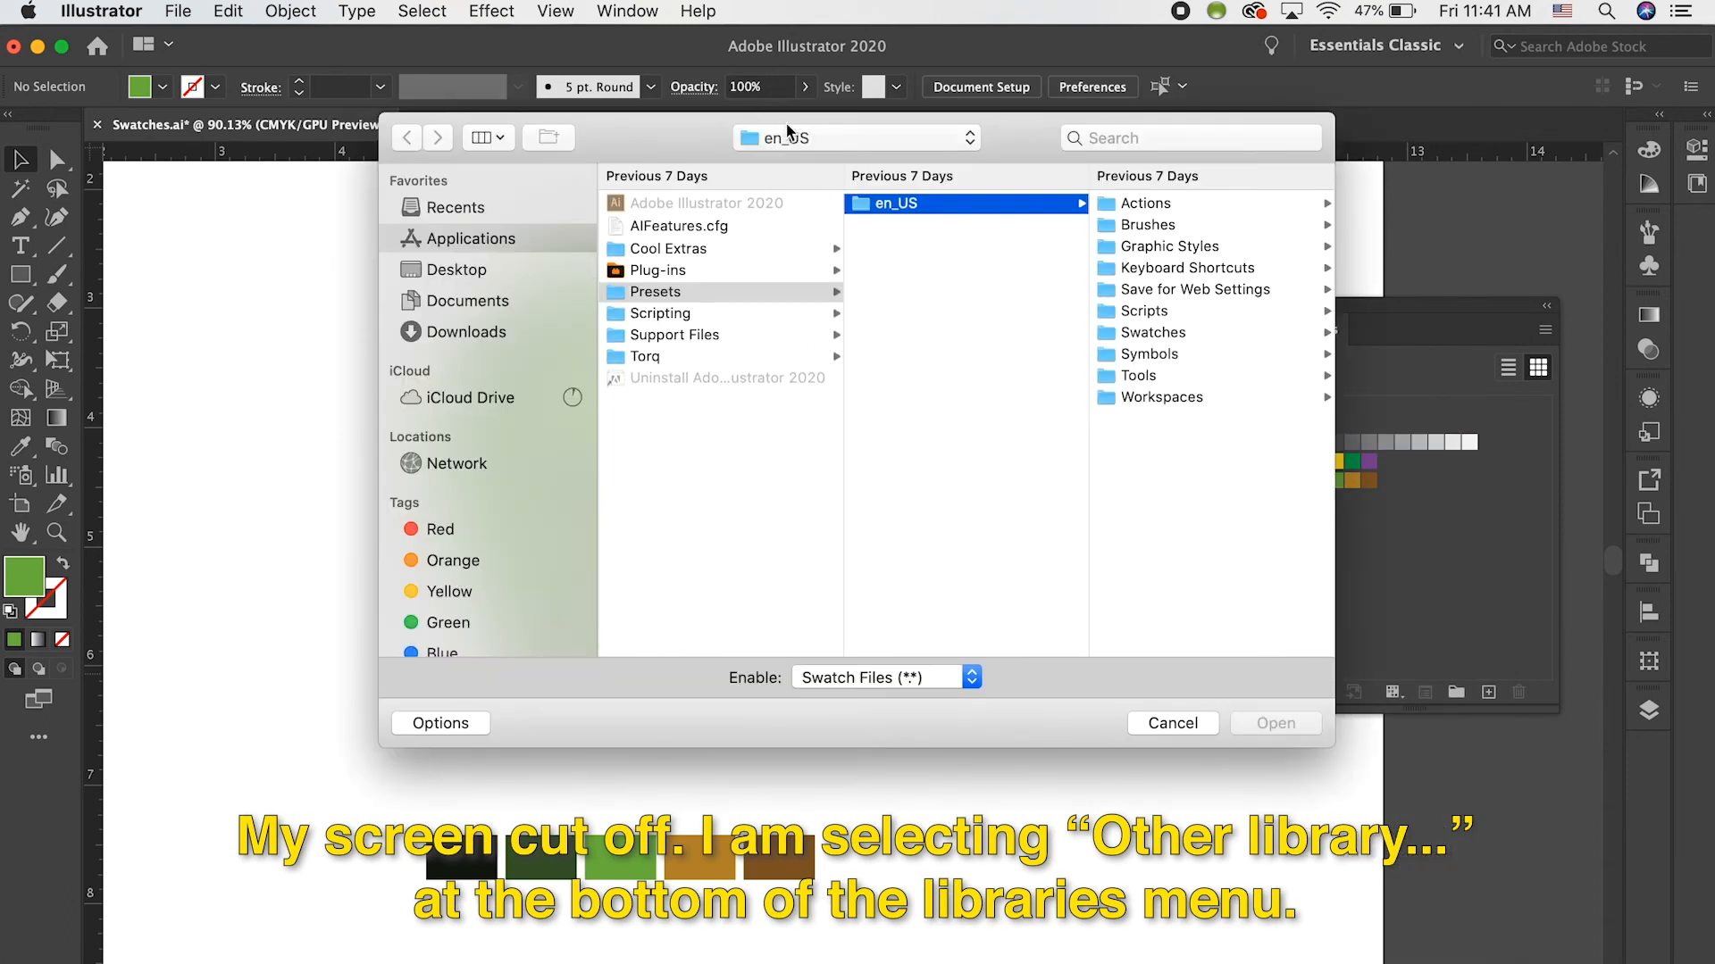
click(787, 134)
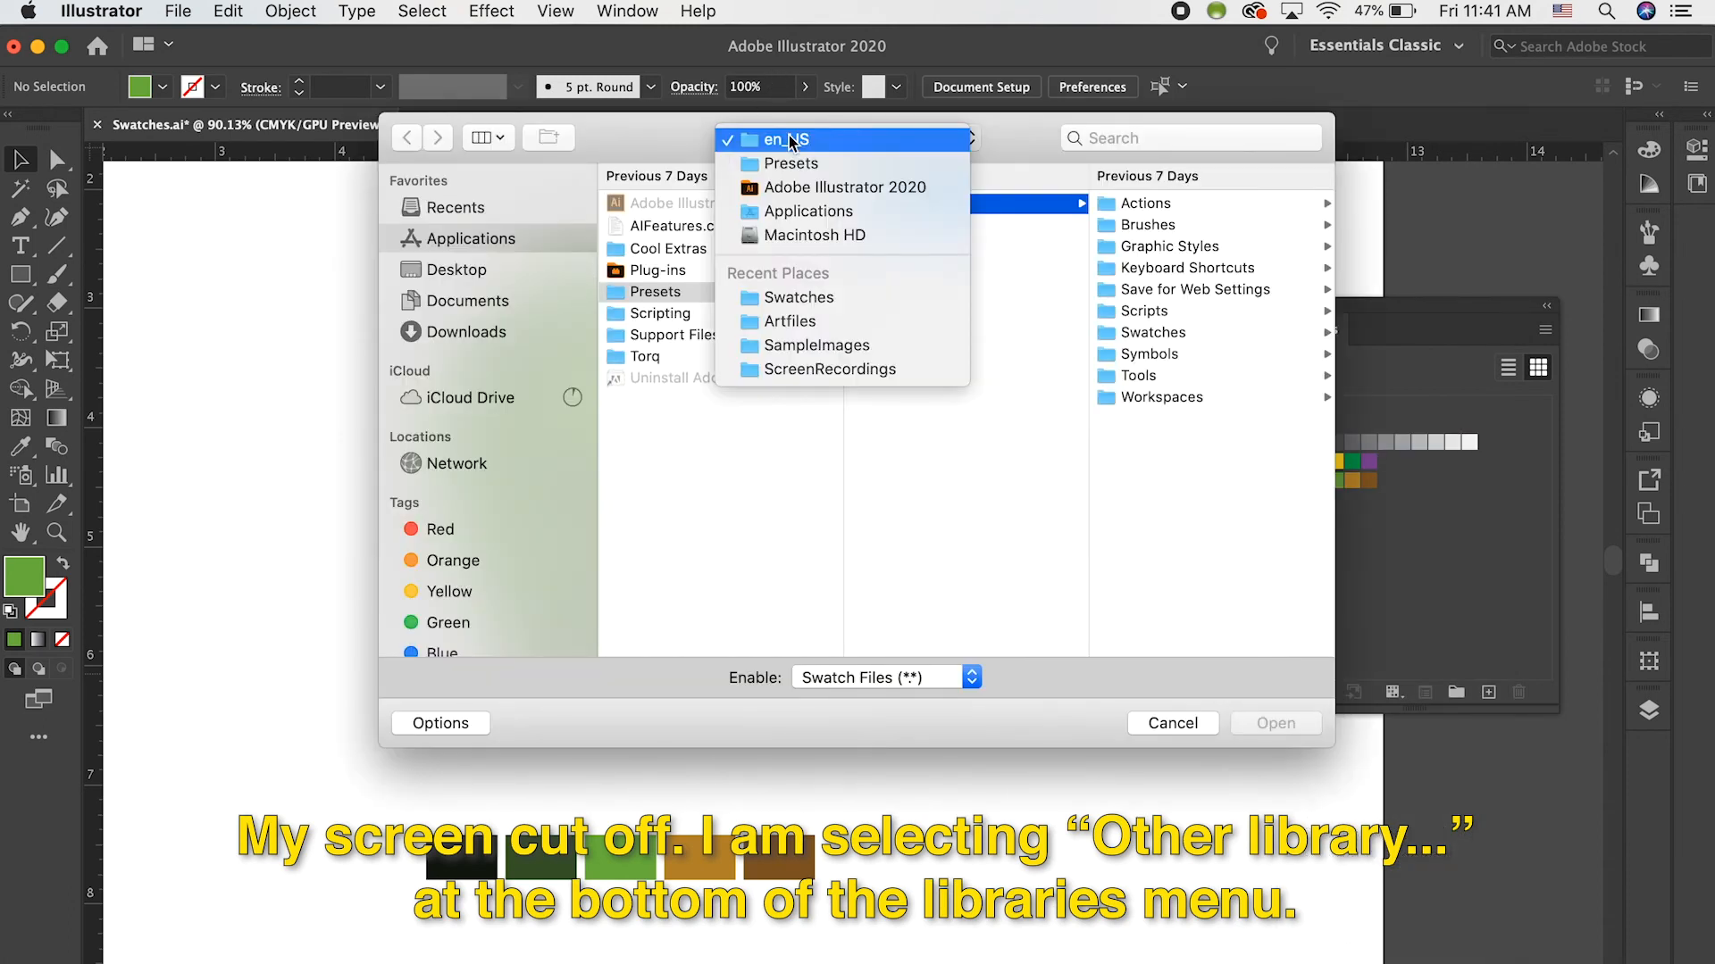
click(823, 301)
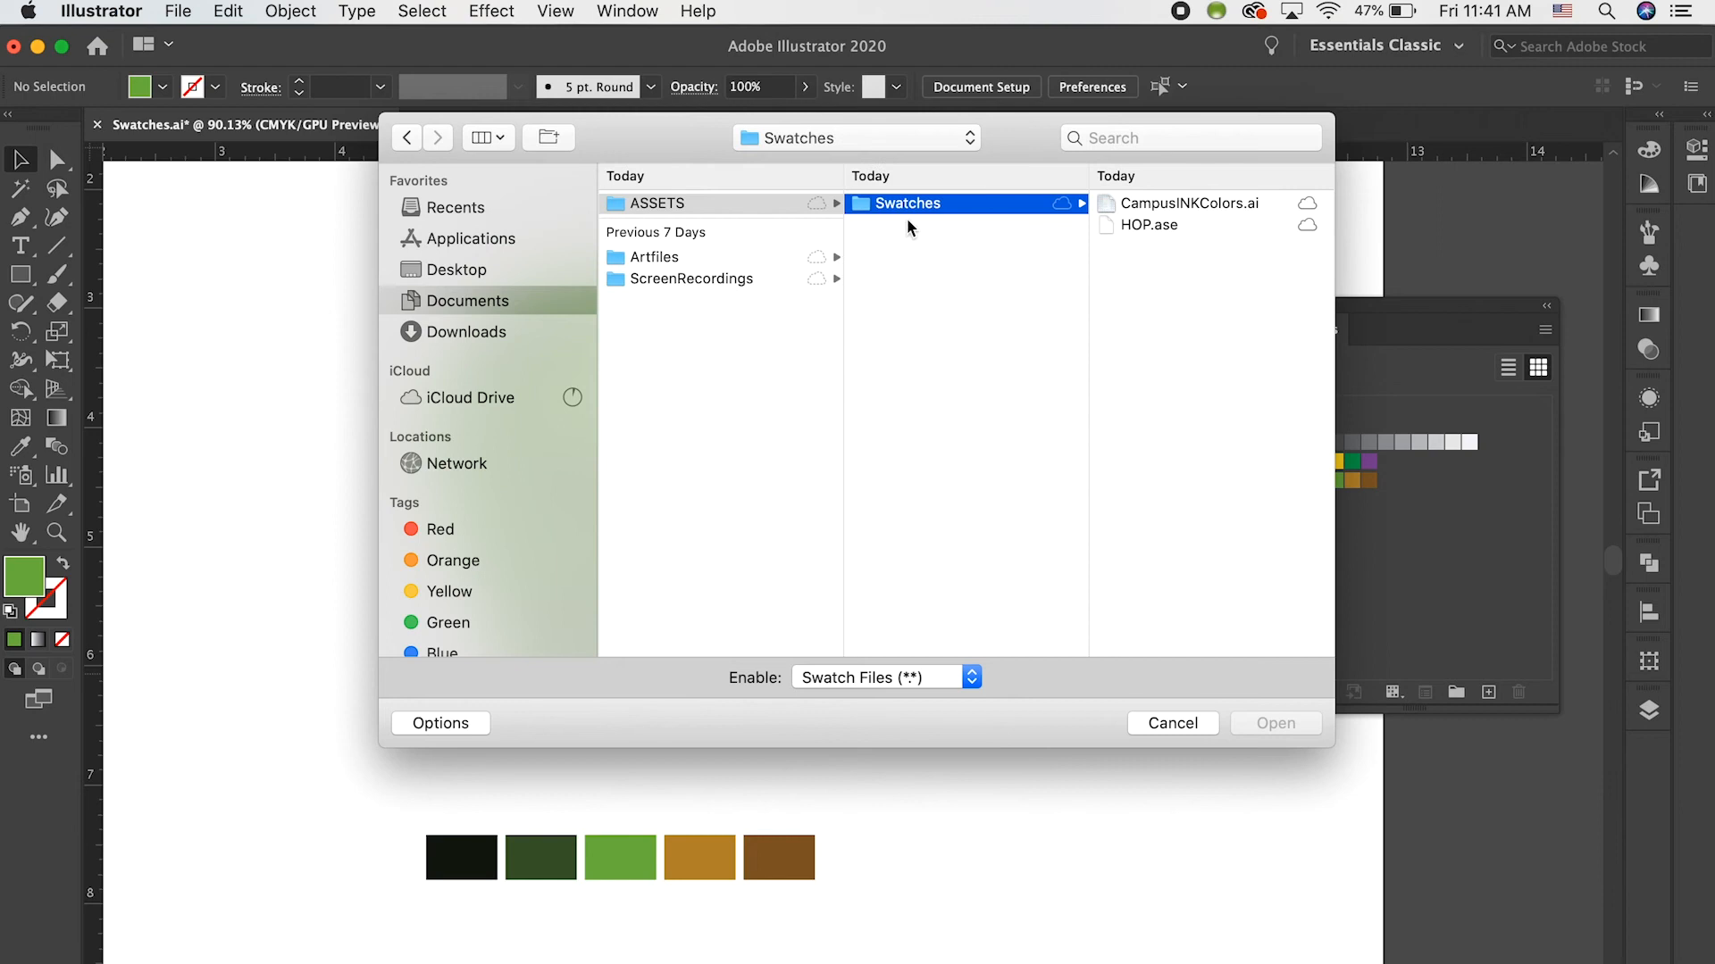
click(1167, 205)
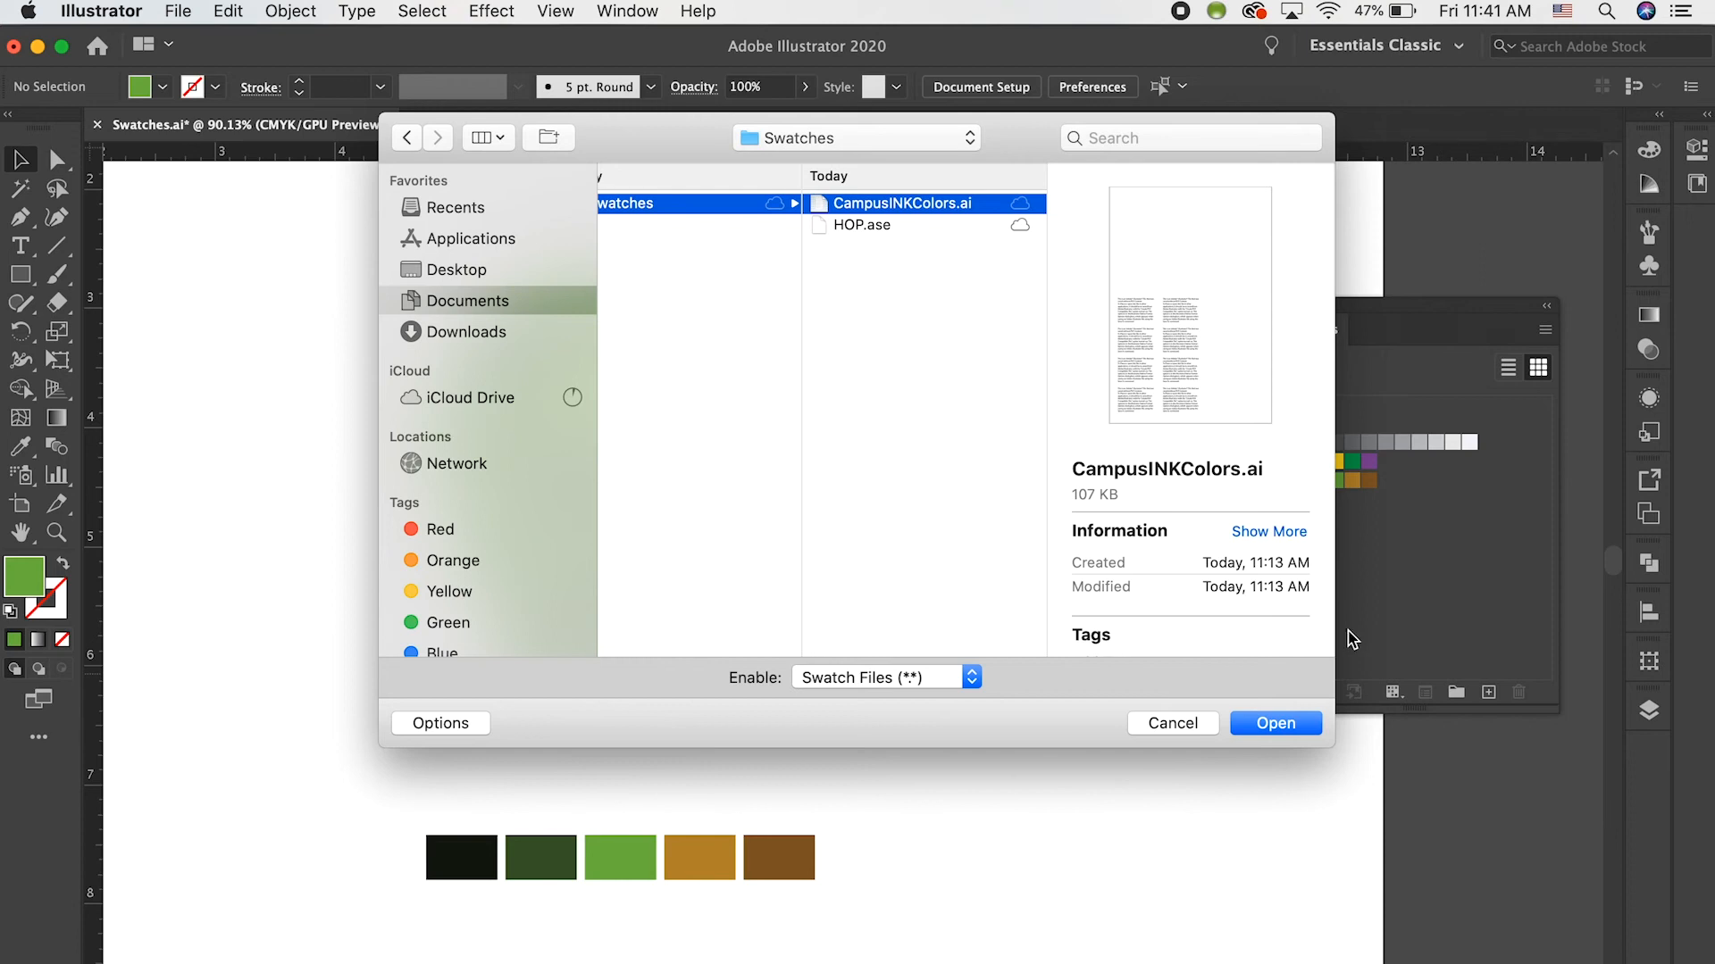
click(1275, 725)
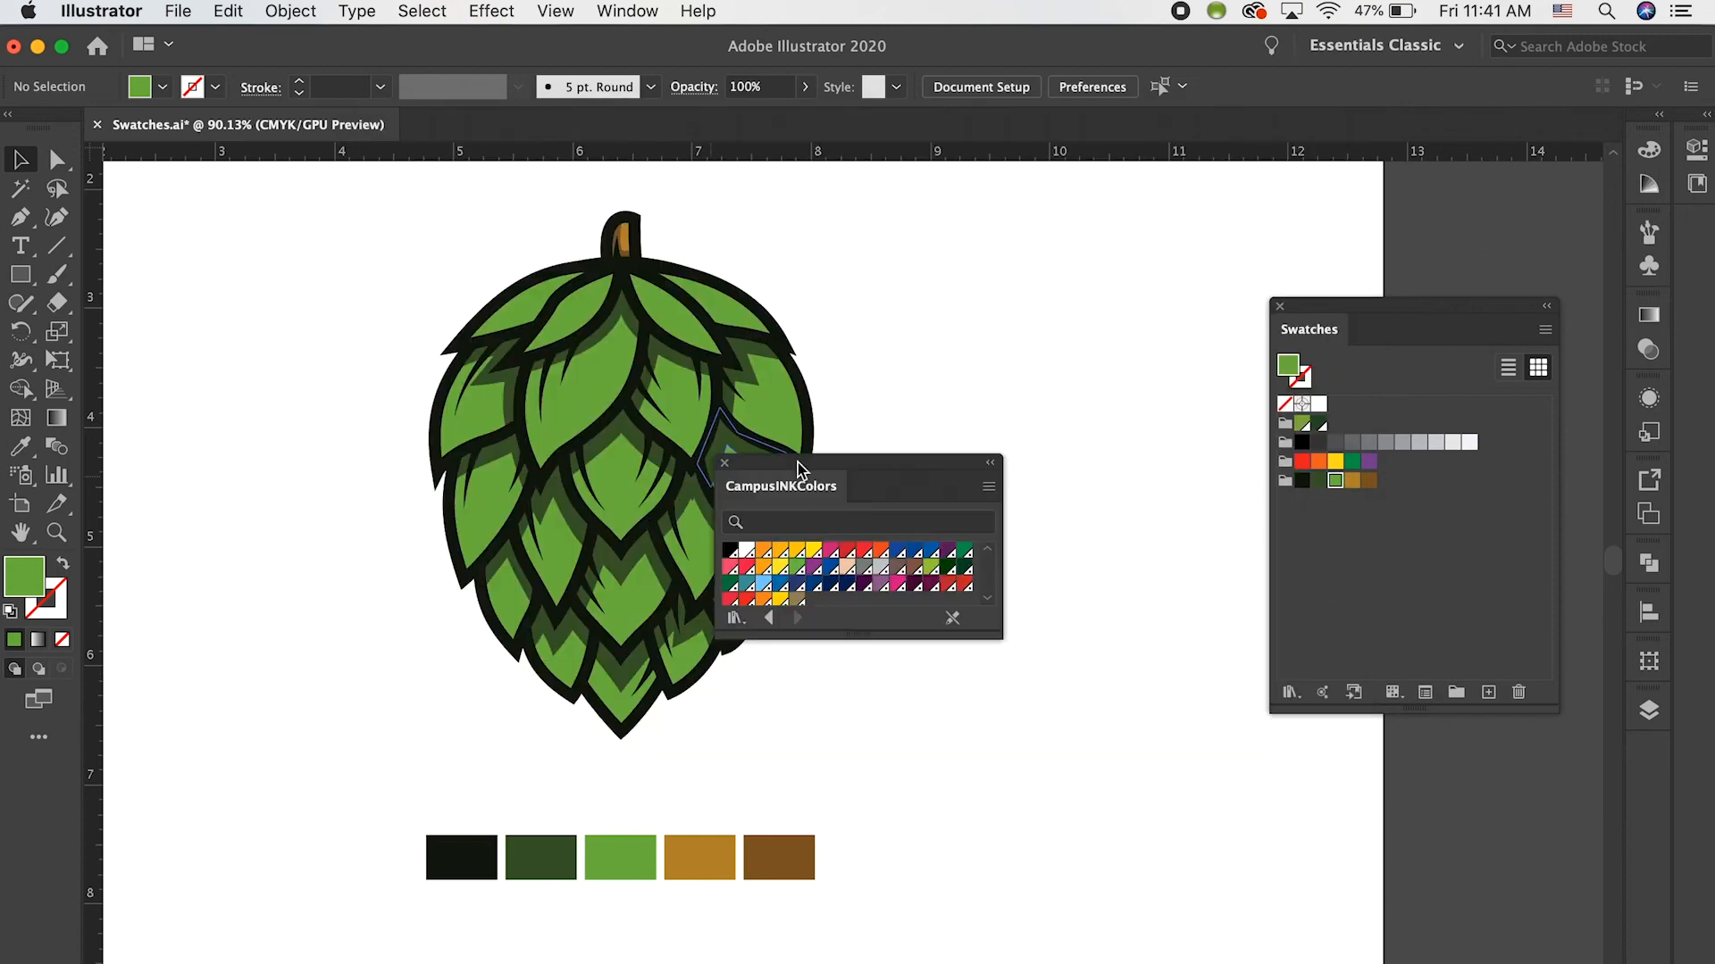
drag(802, 464, 907, 295)
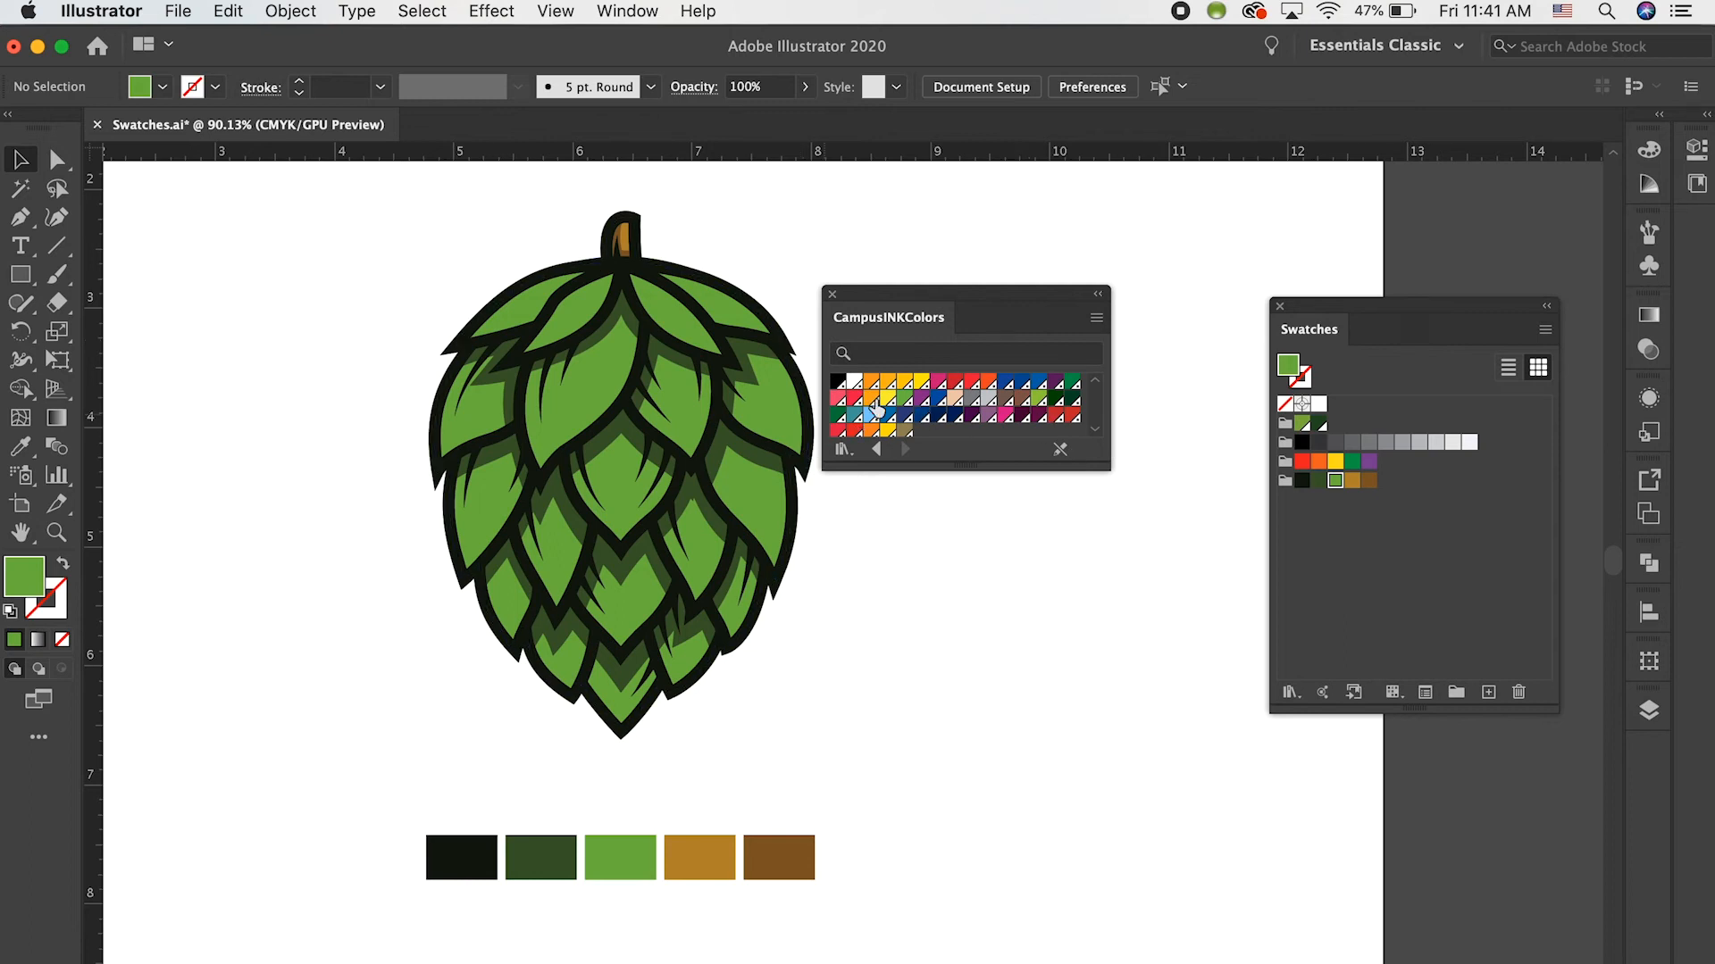
scroll(953, 411, down, 1)
scroll(956, 410, up, 1)
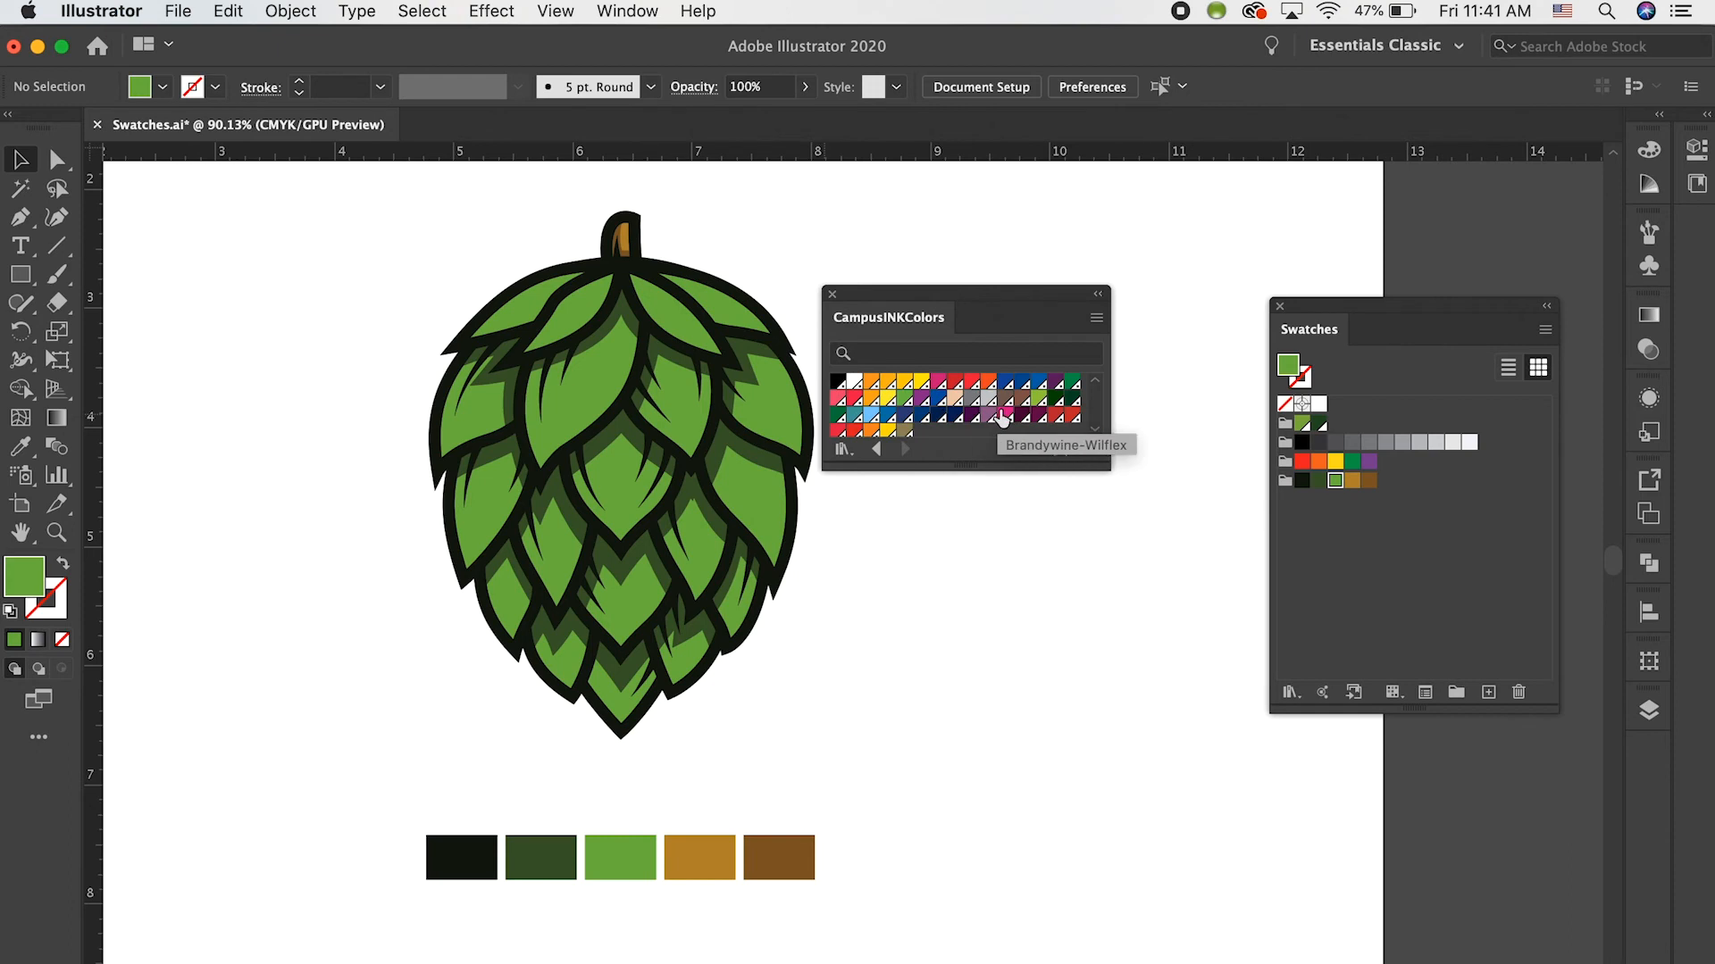
drag(902, 304, 966, 282)
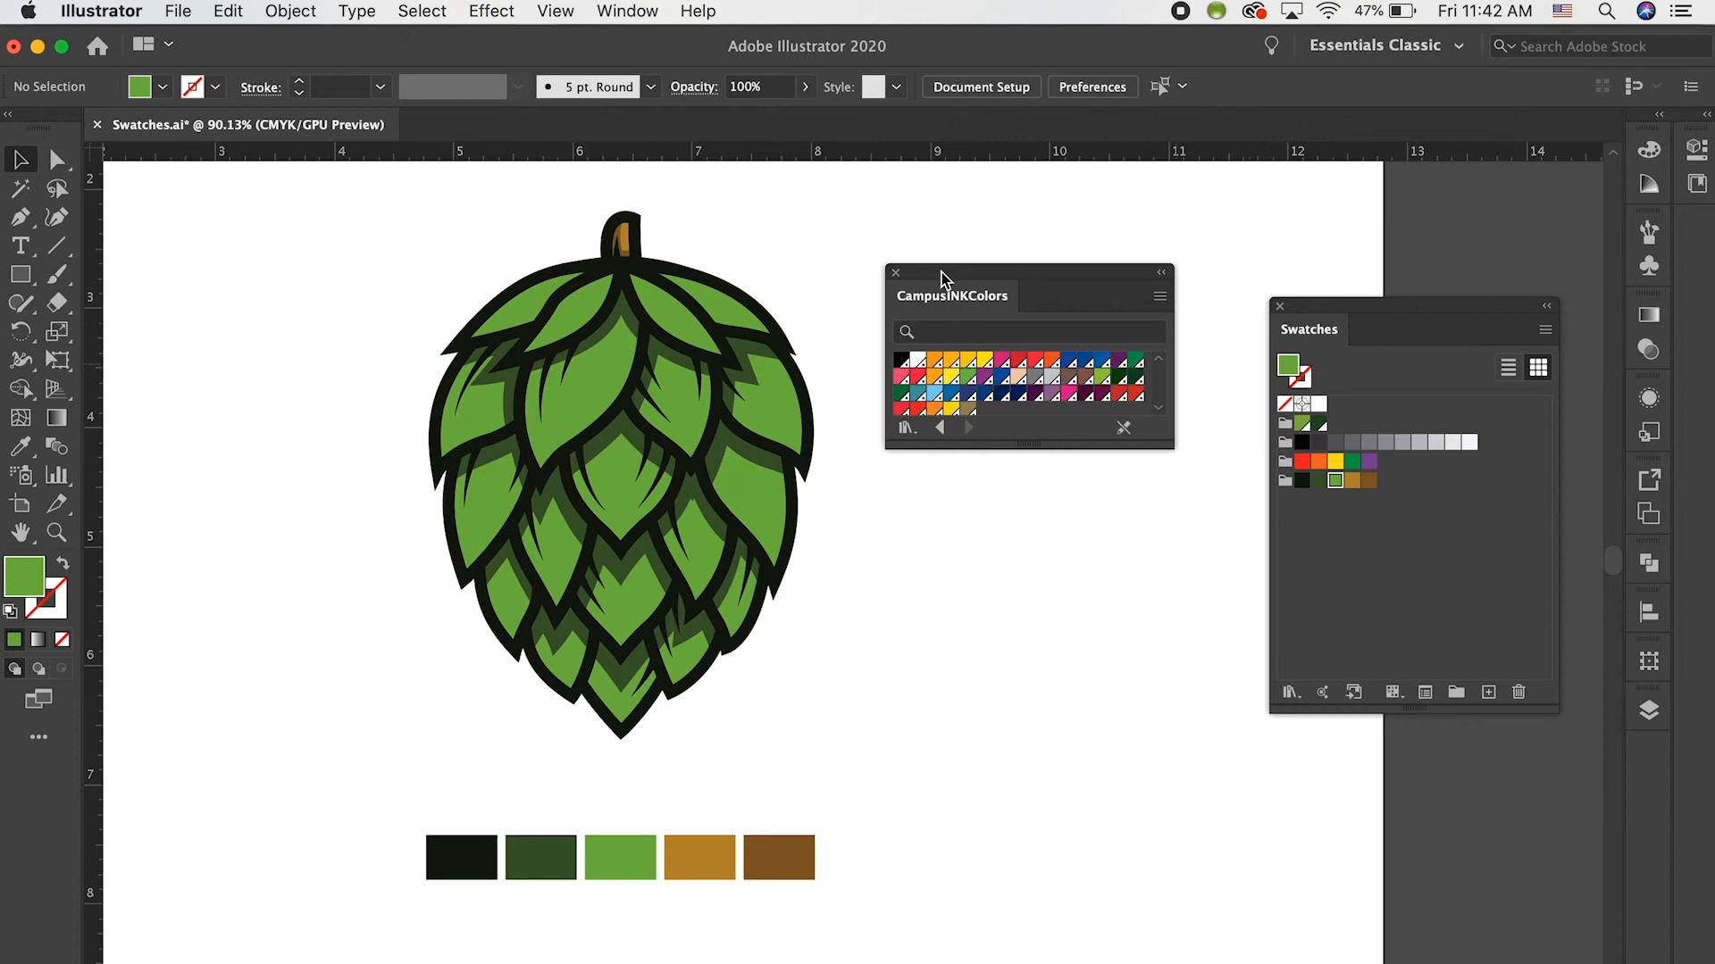
drag(943, 277, 964, 268)
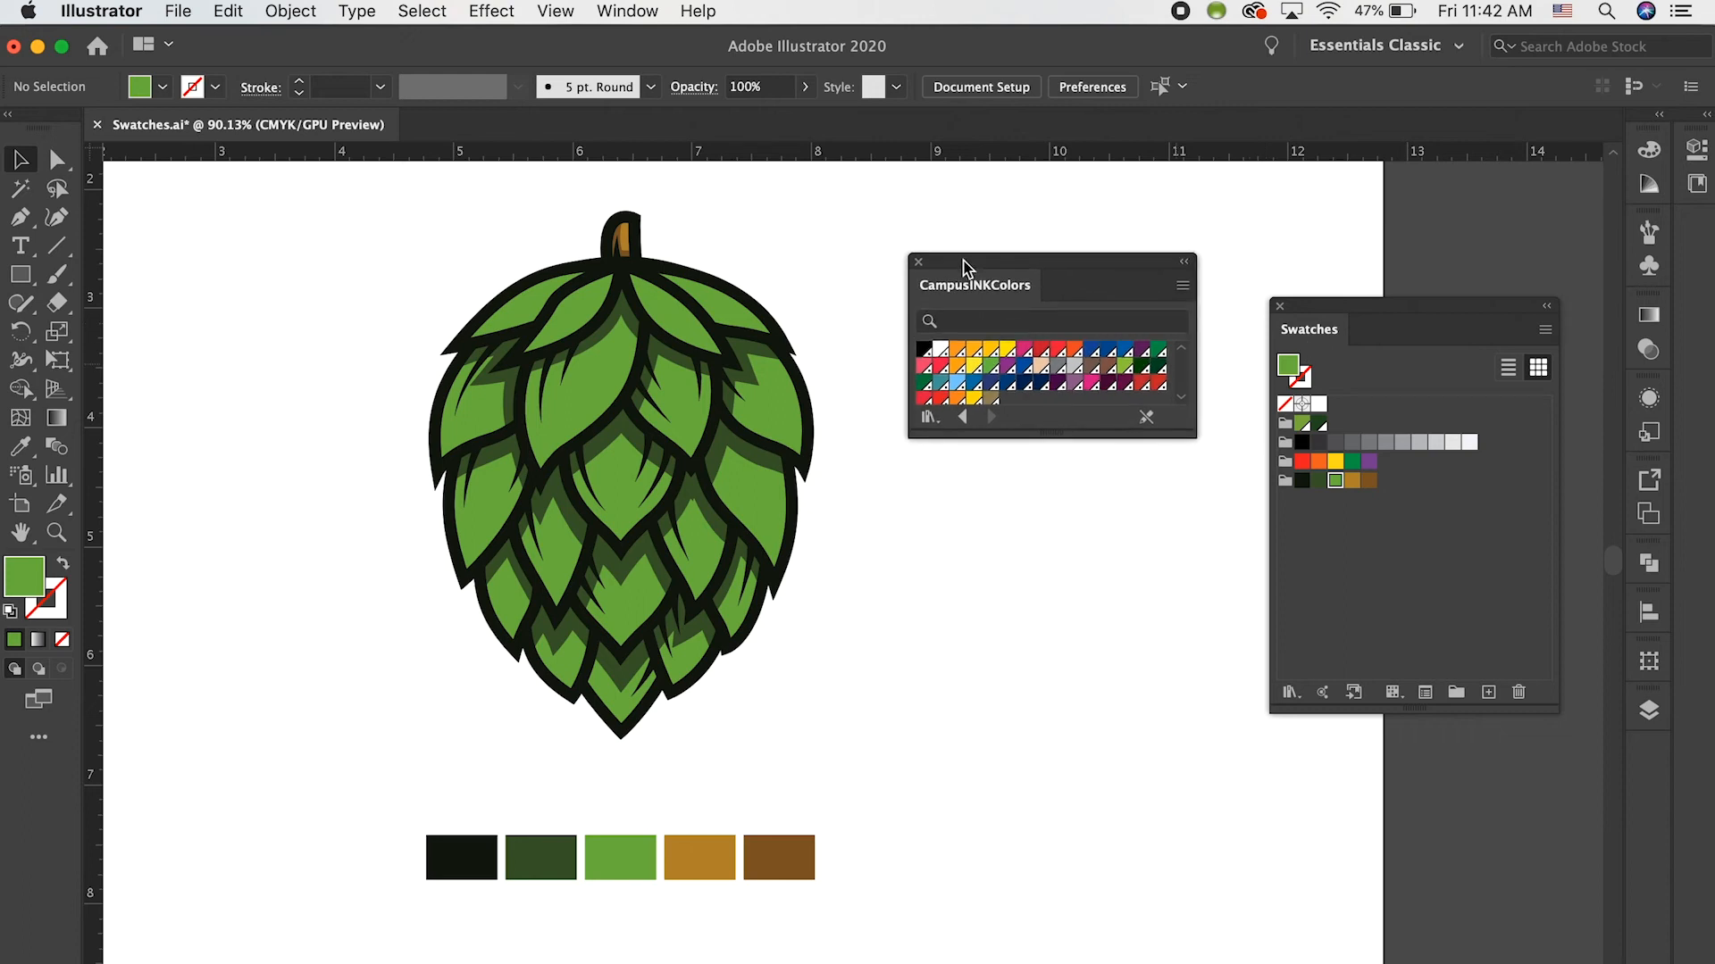
Create a color group named CampusInk and delete the green swatch it contains.
click(1455, 694)
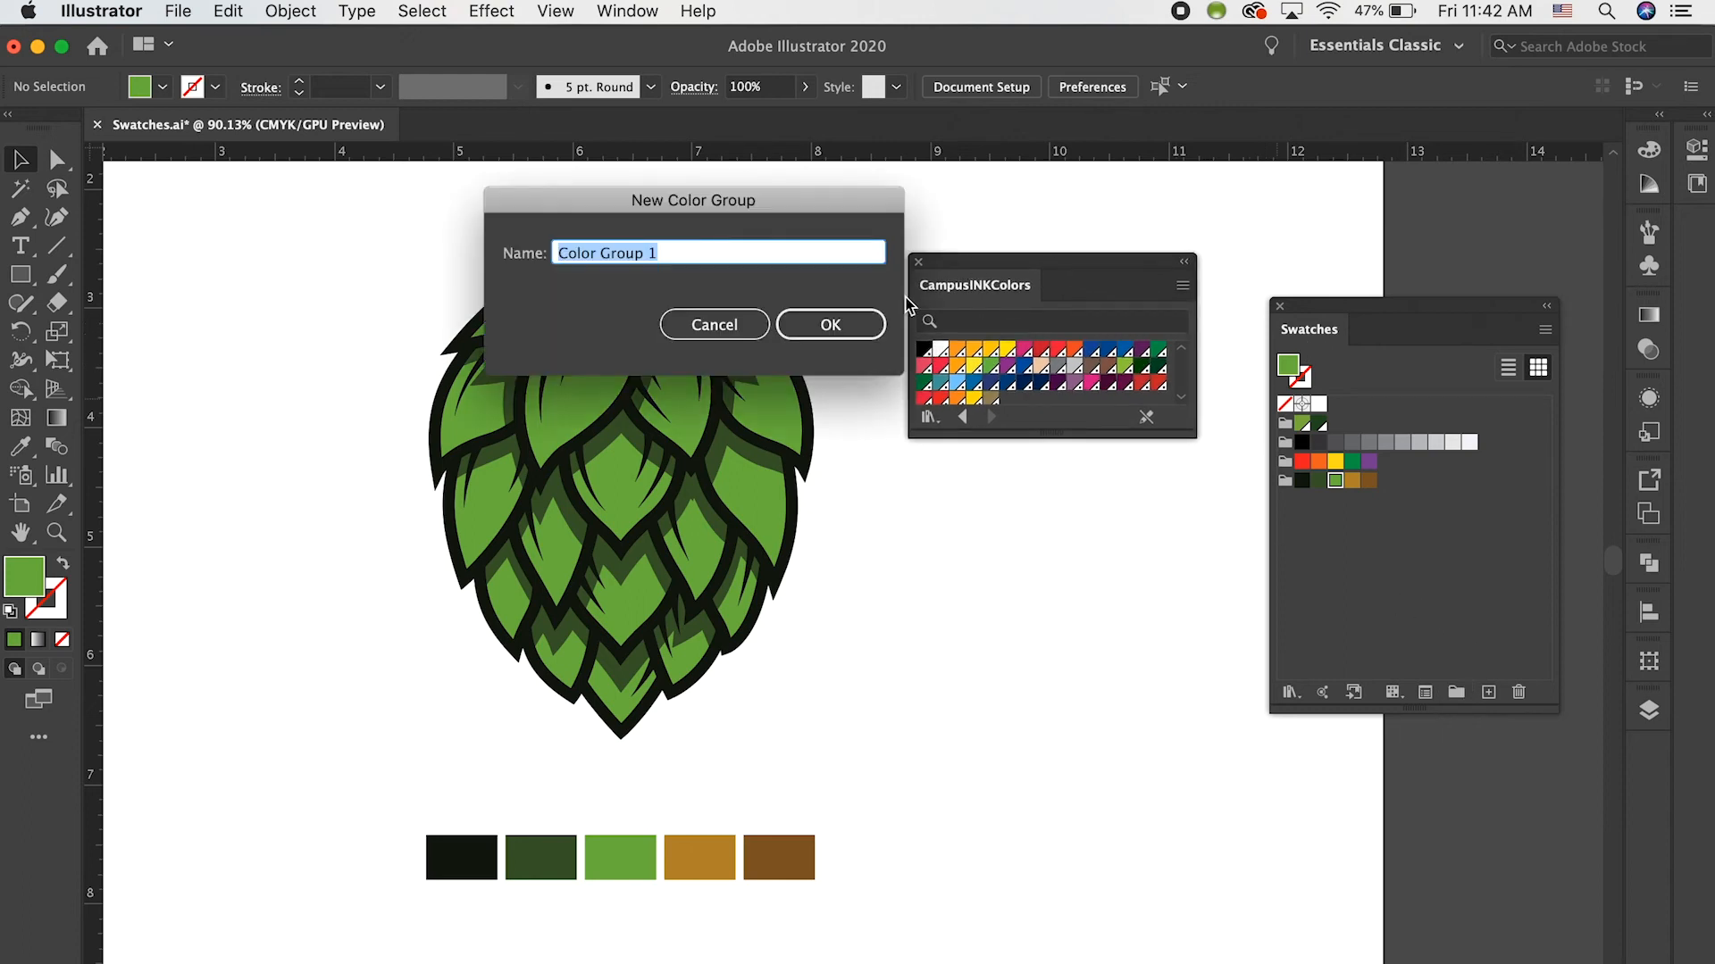
text(CampusInk)
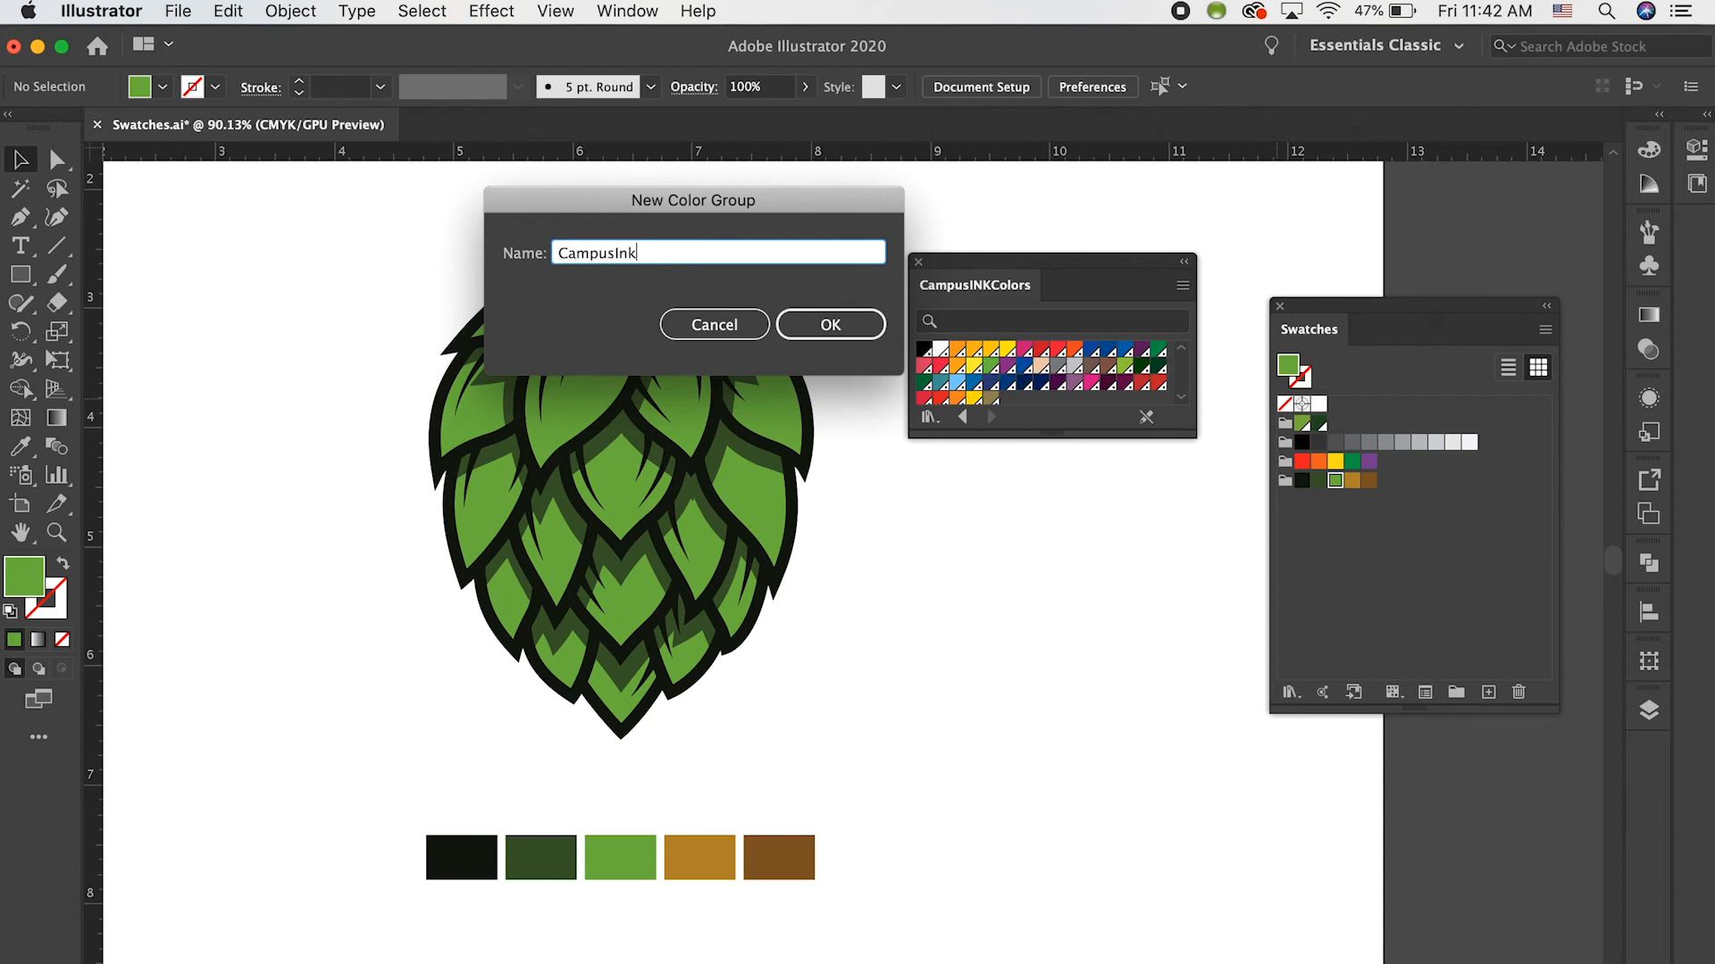
click(844, 325)
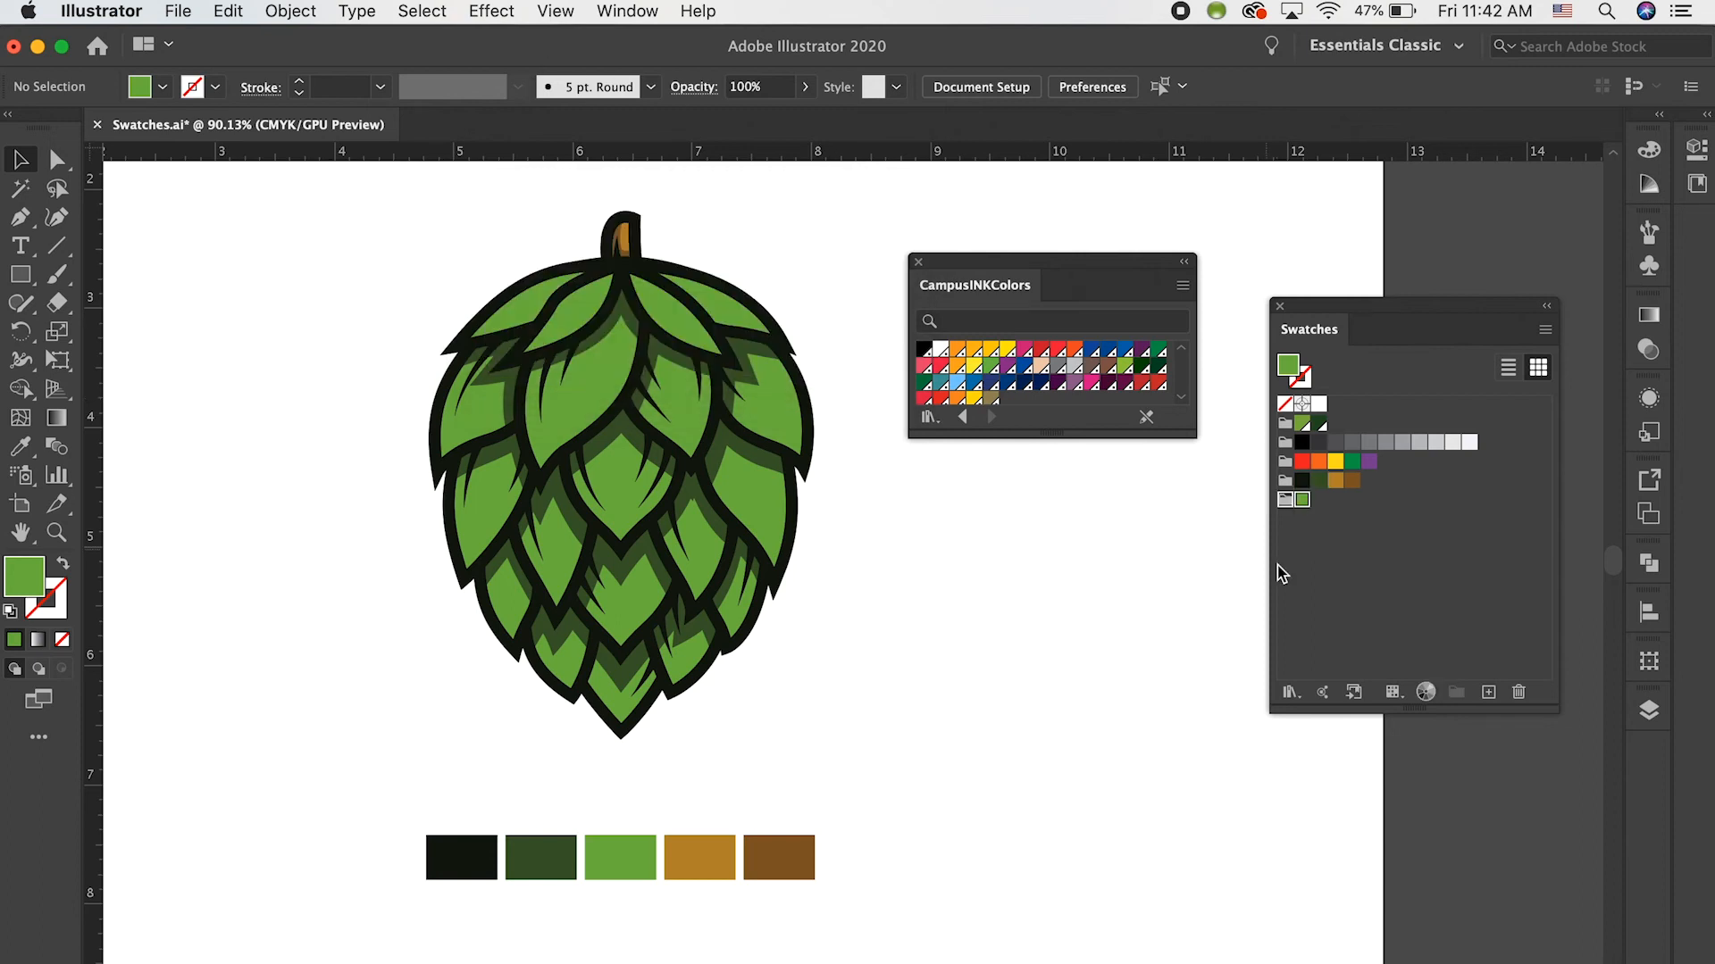
drag(1303, 507, 1518, 693)
Add all swatches of the CampusINKColors library to the CampusInk color group and close the library.
click(923, 348)
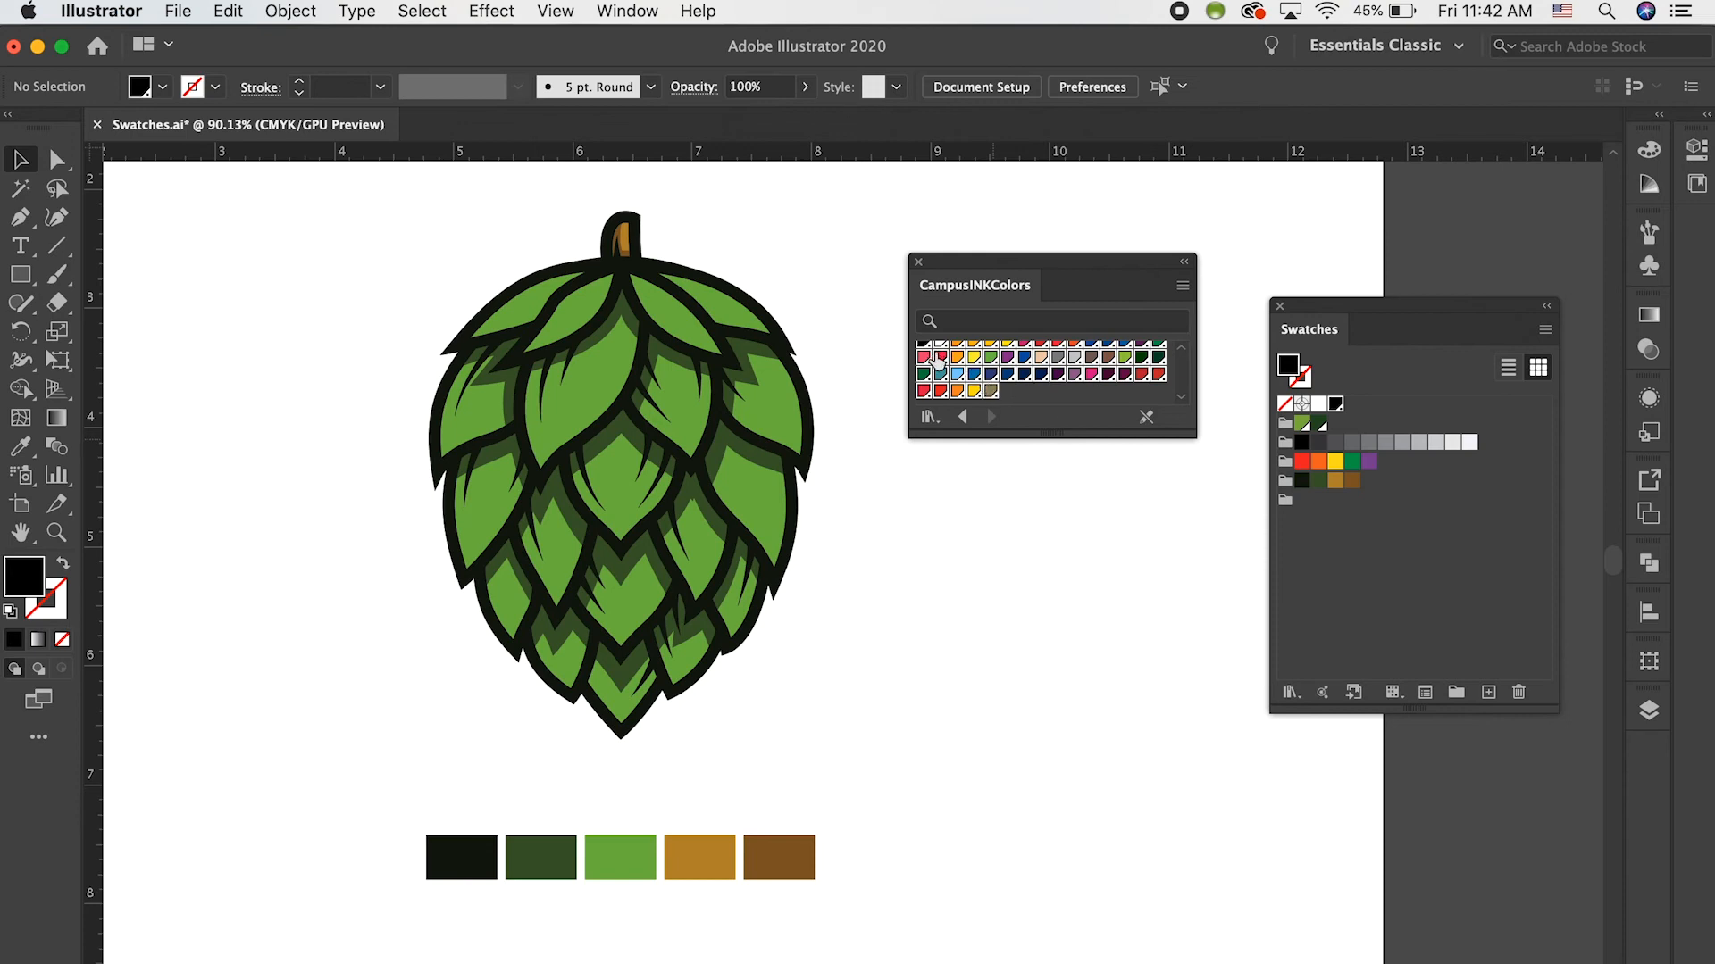
drag(923, 354, 1291, 510)
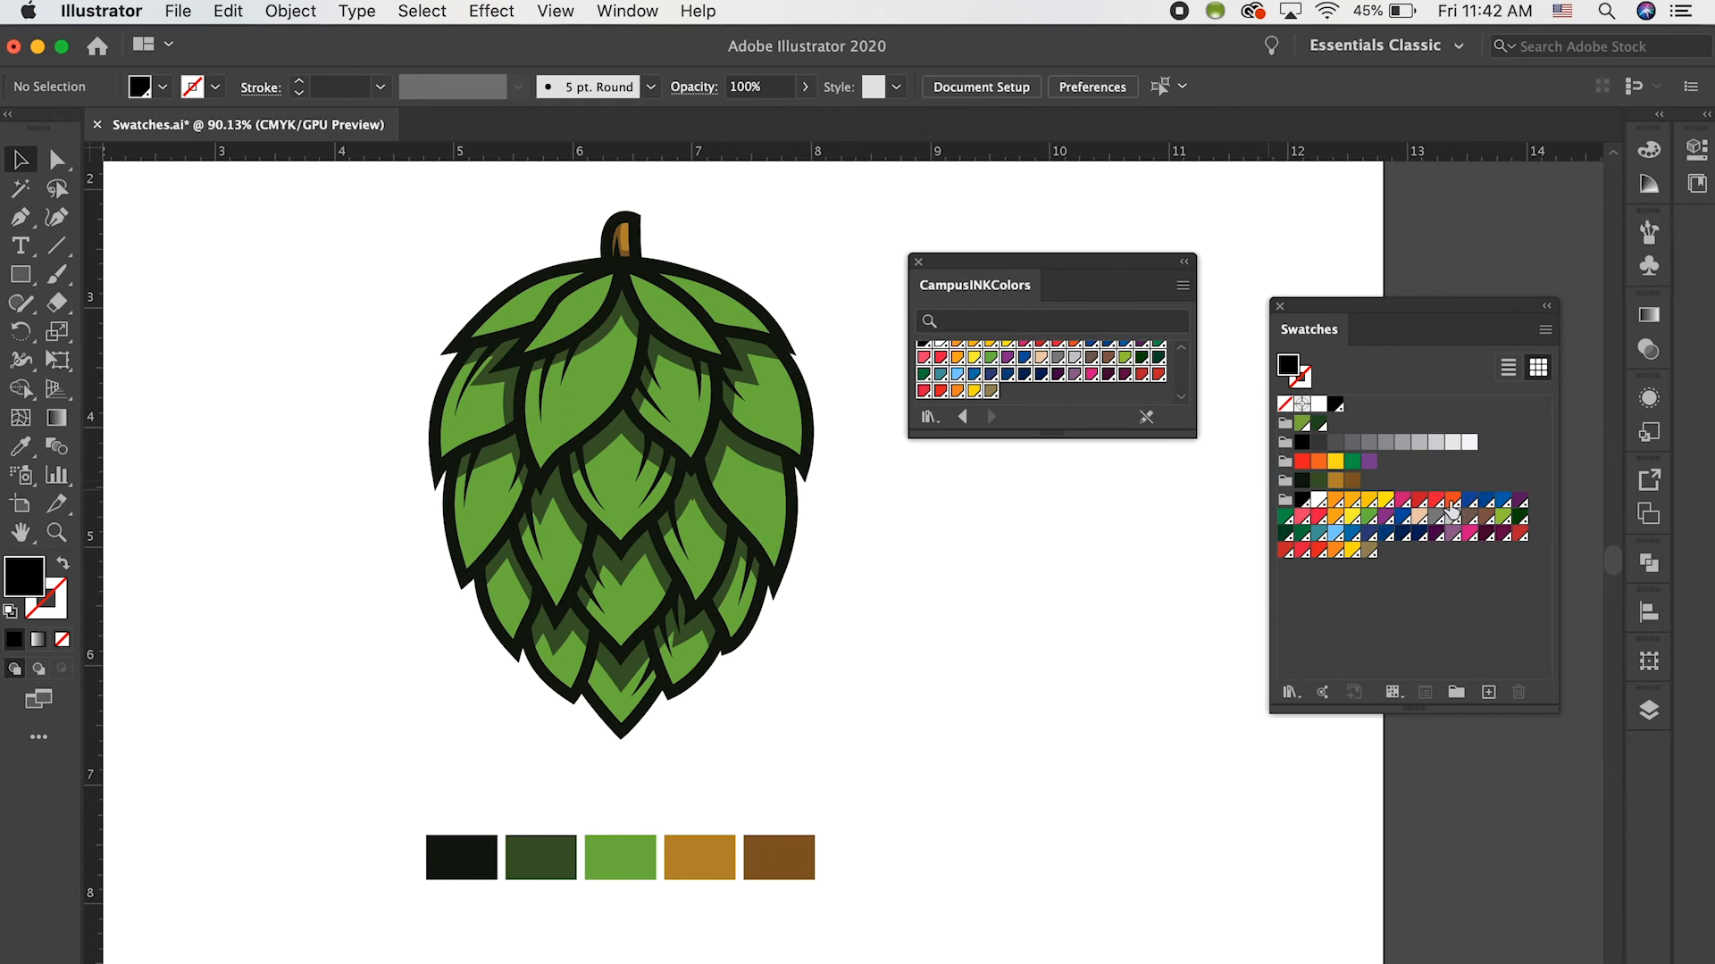
click(917, 263)
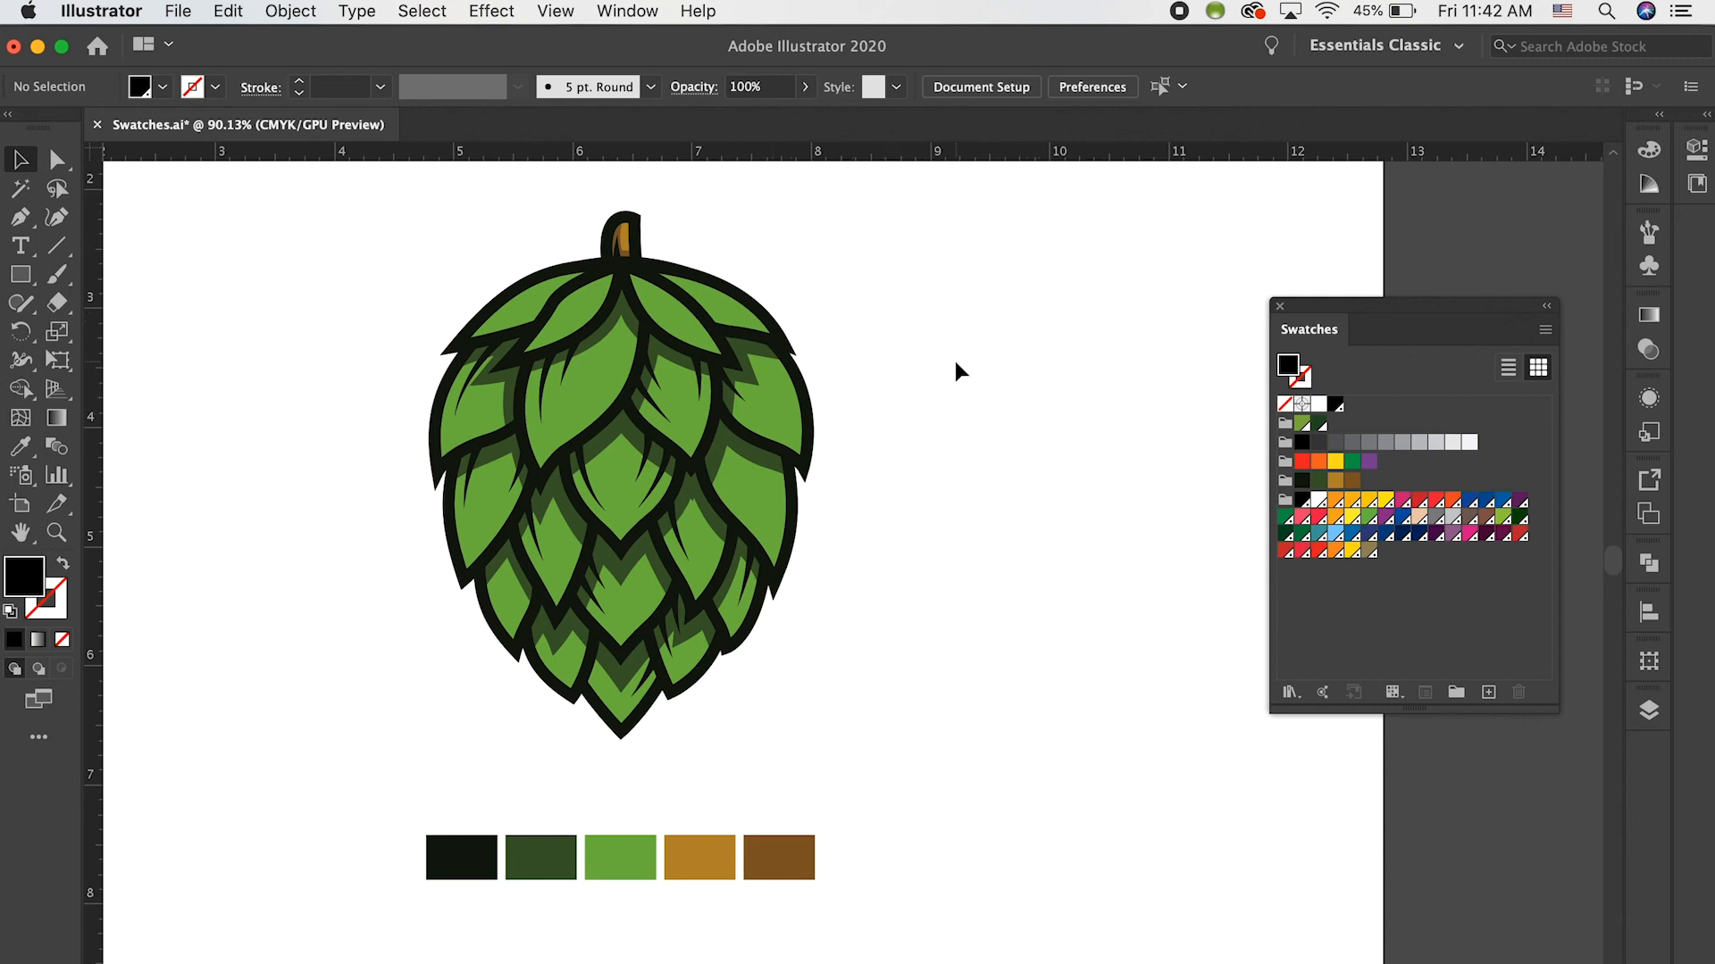
Edit the light green global swatch used by the second hop off the artboard, enabling the preview and setting cyan to 73%.
scroll(955, 362, right, 10)
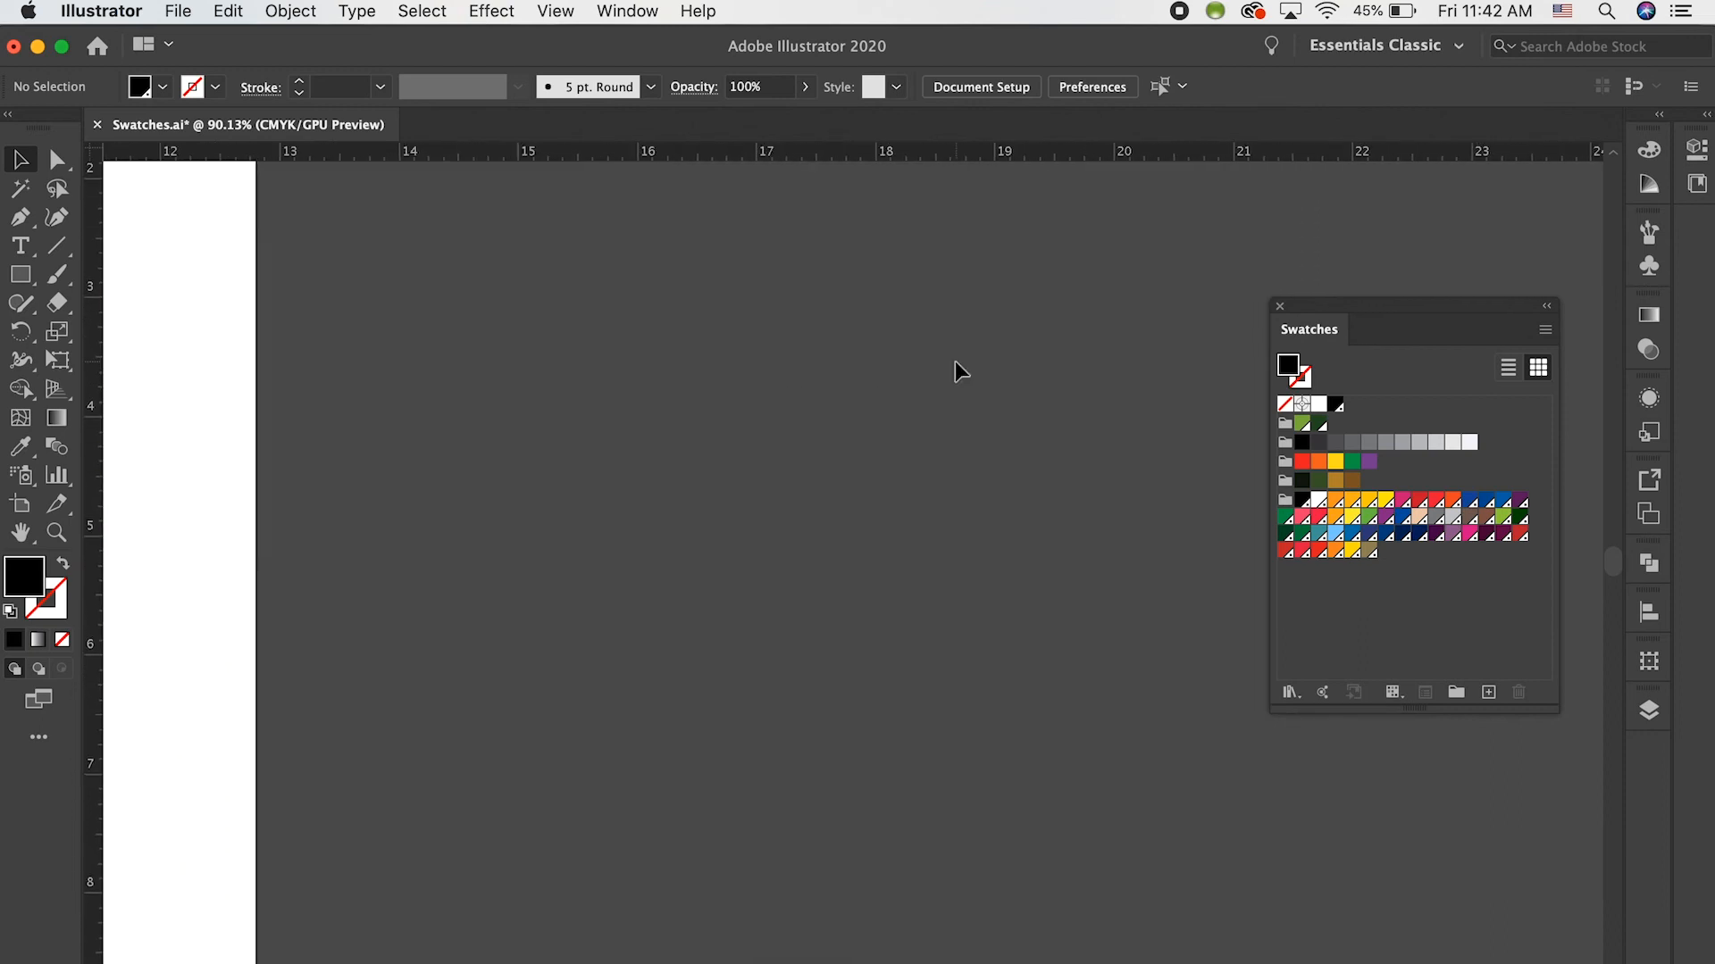
scroll(955, 361, right, 15)
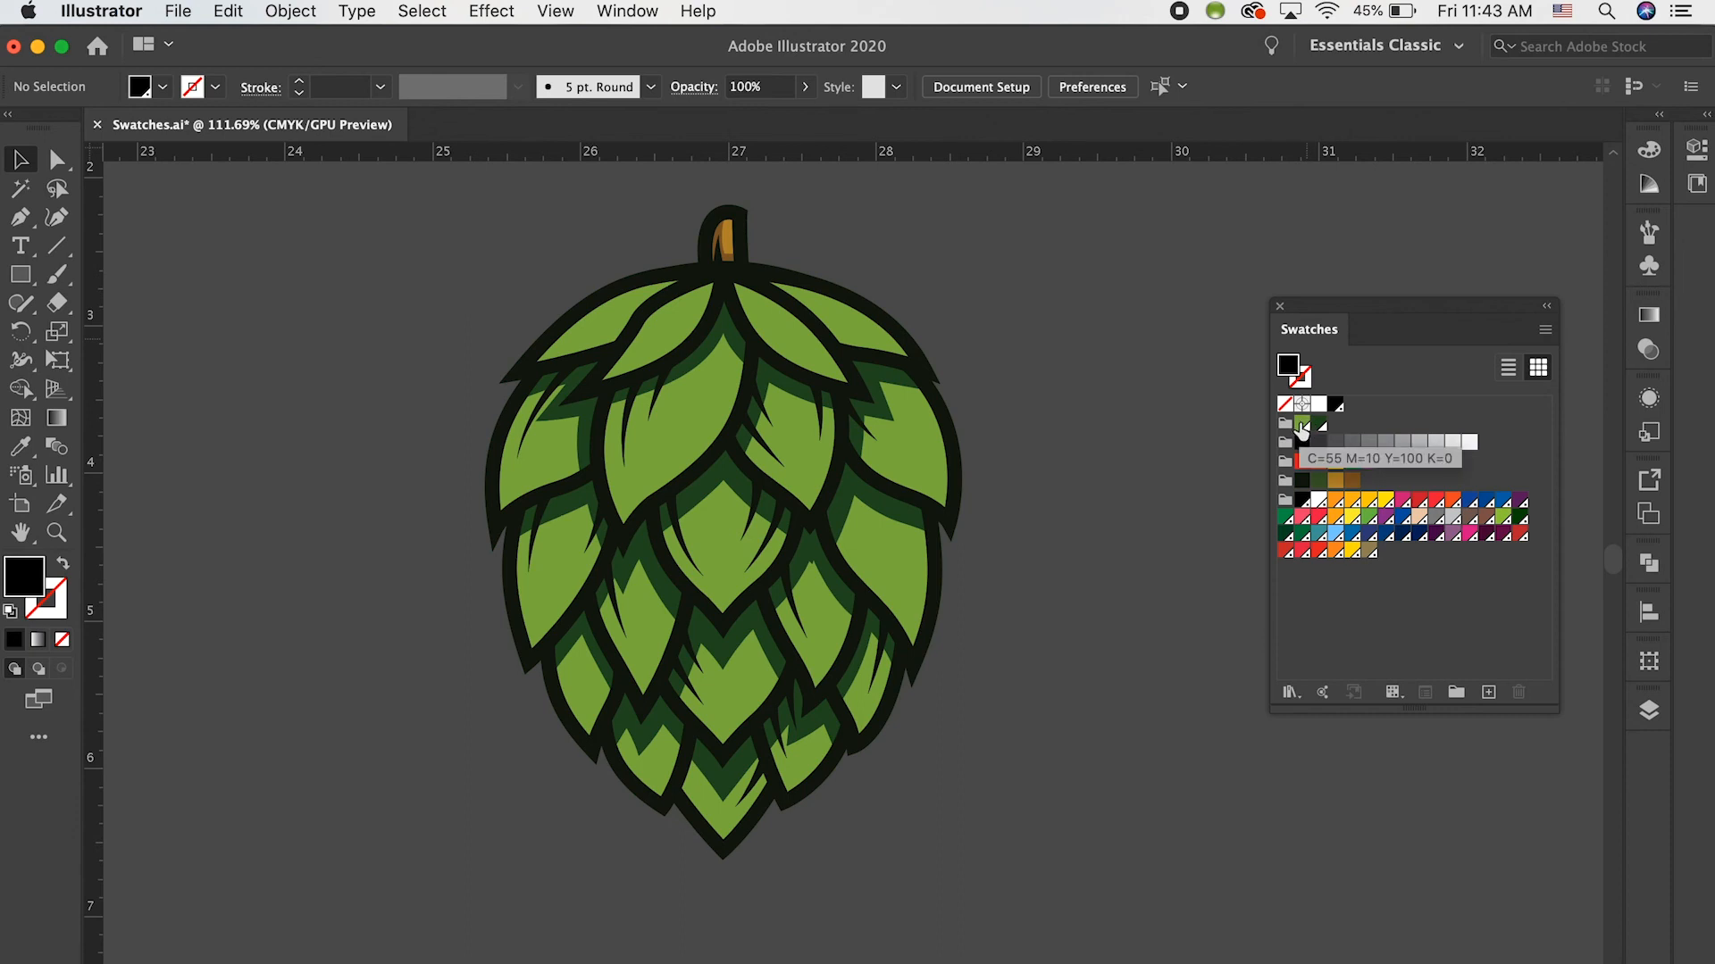
click(1302, 425)
double_click(1302, 425)
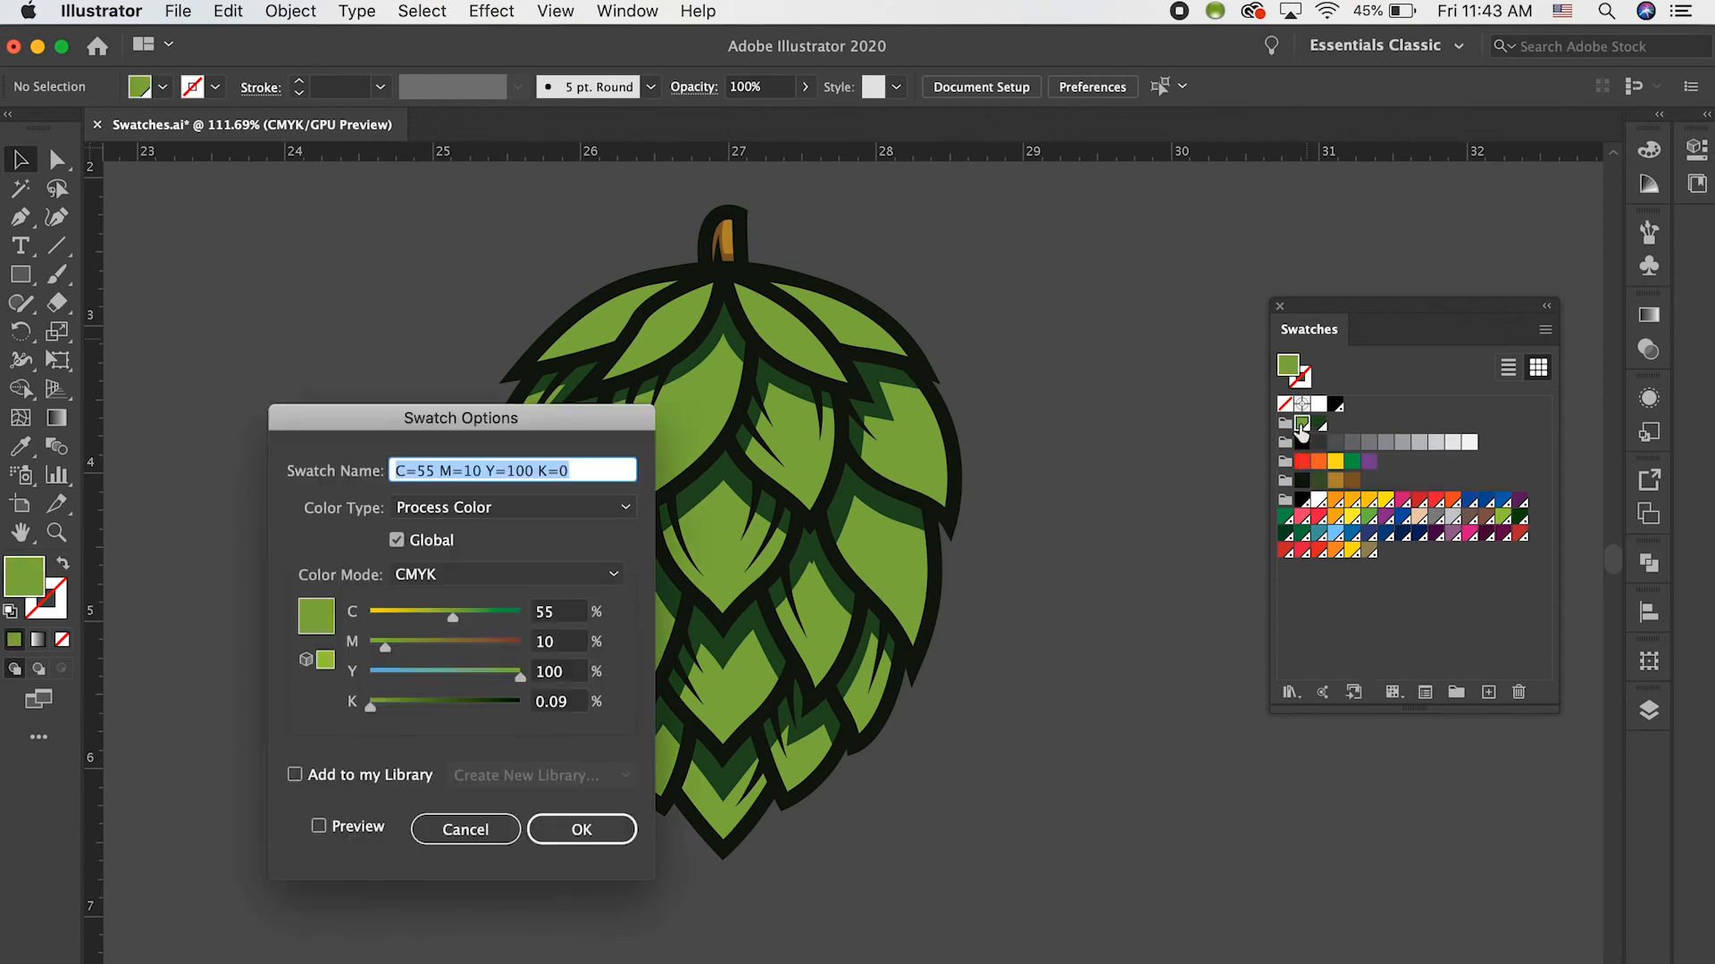
click(412, 616)
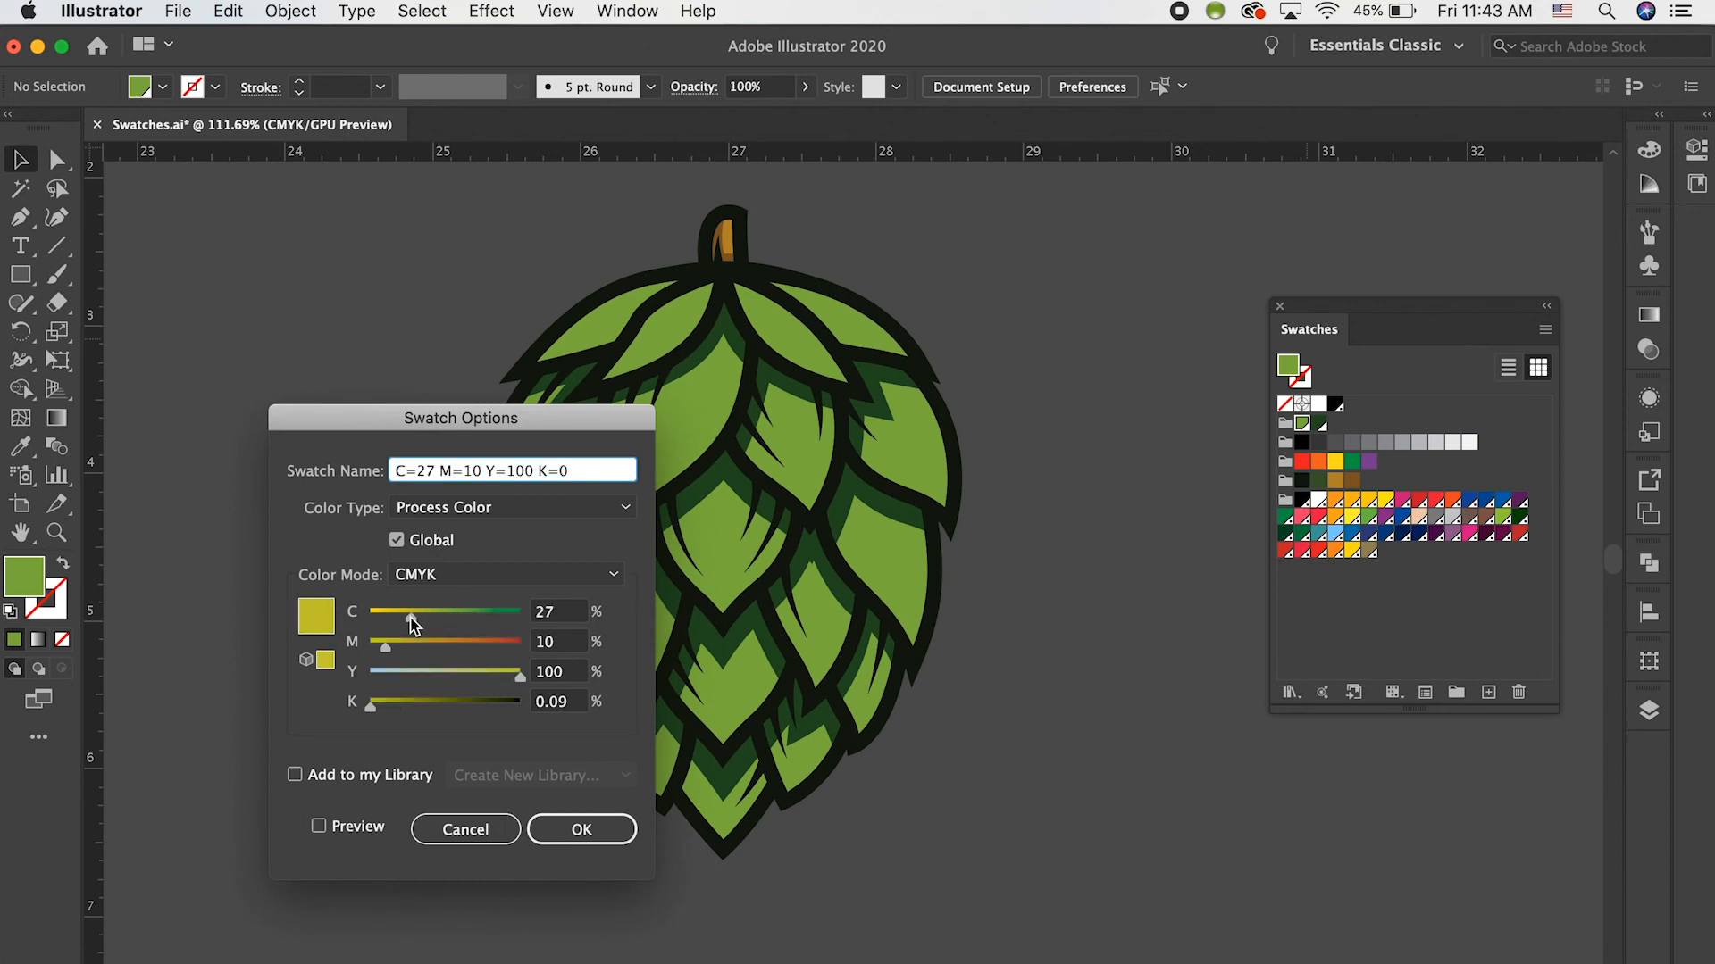
click(319, 826)
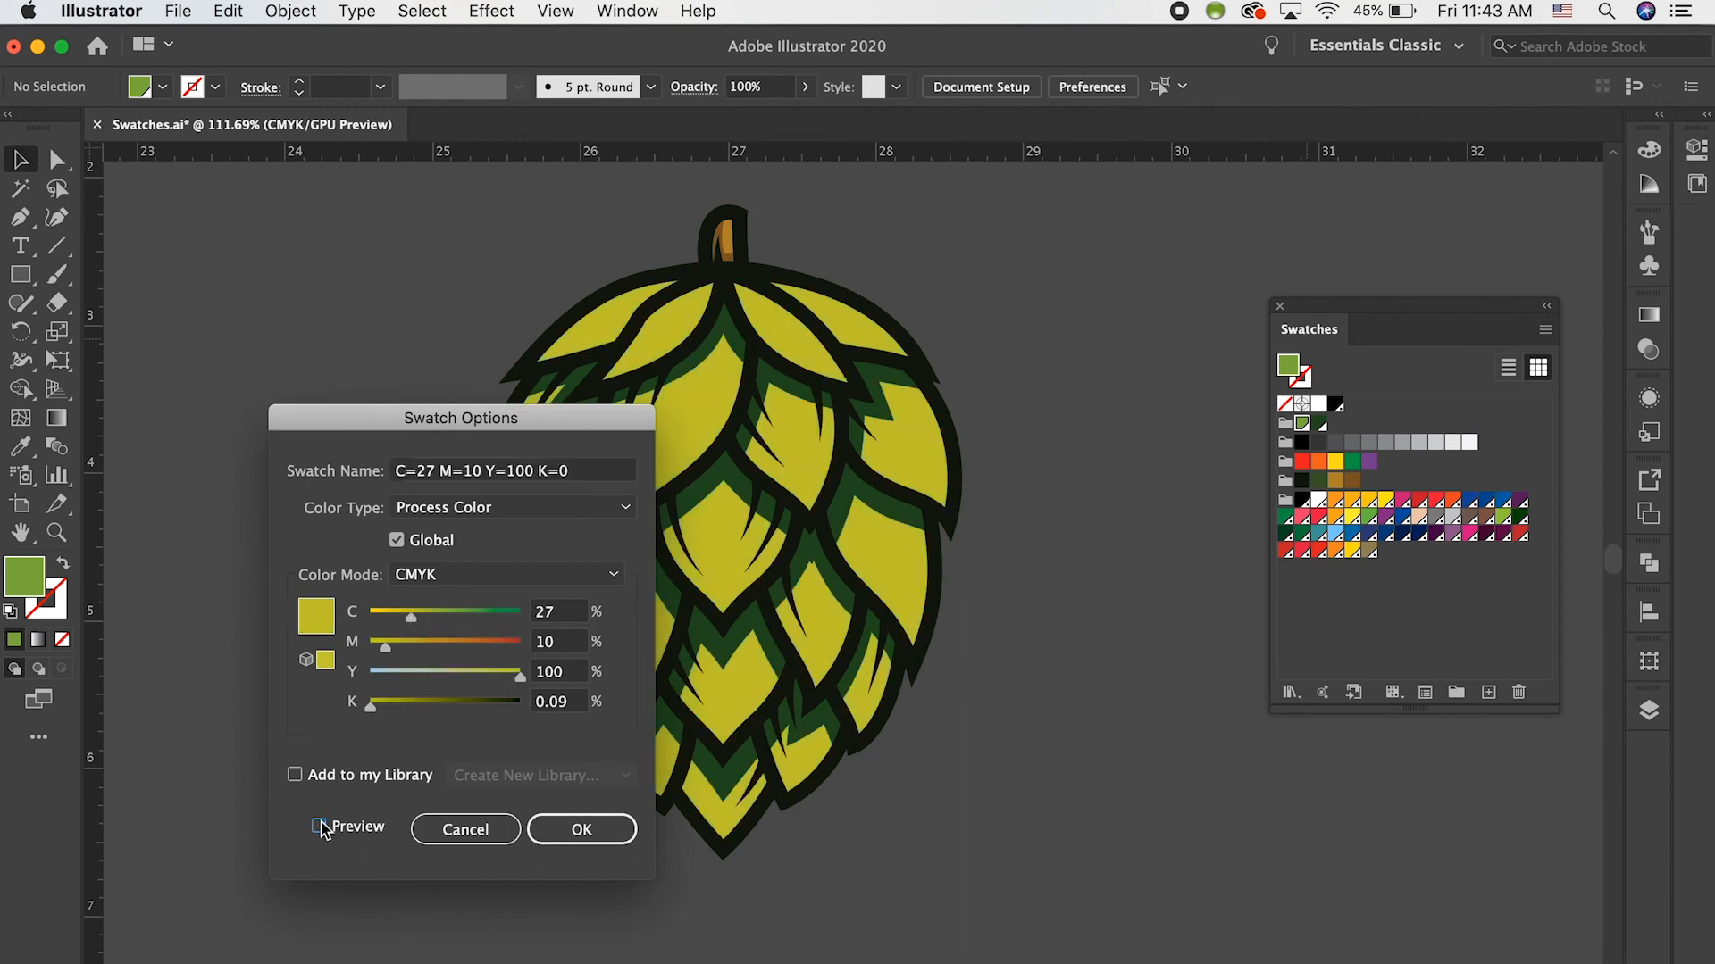
click(474, 614)
click(502, 614)
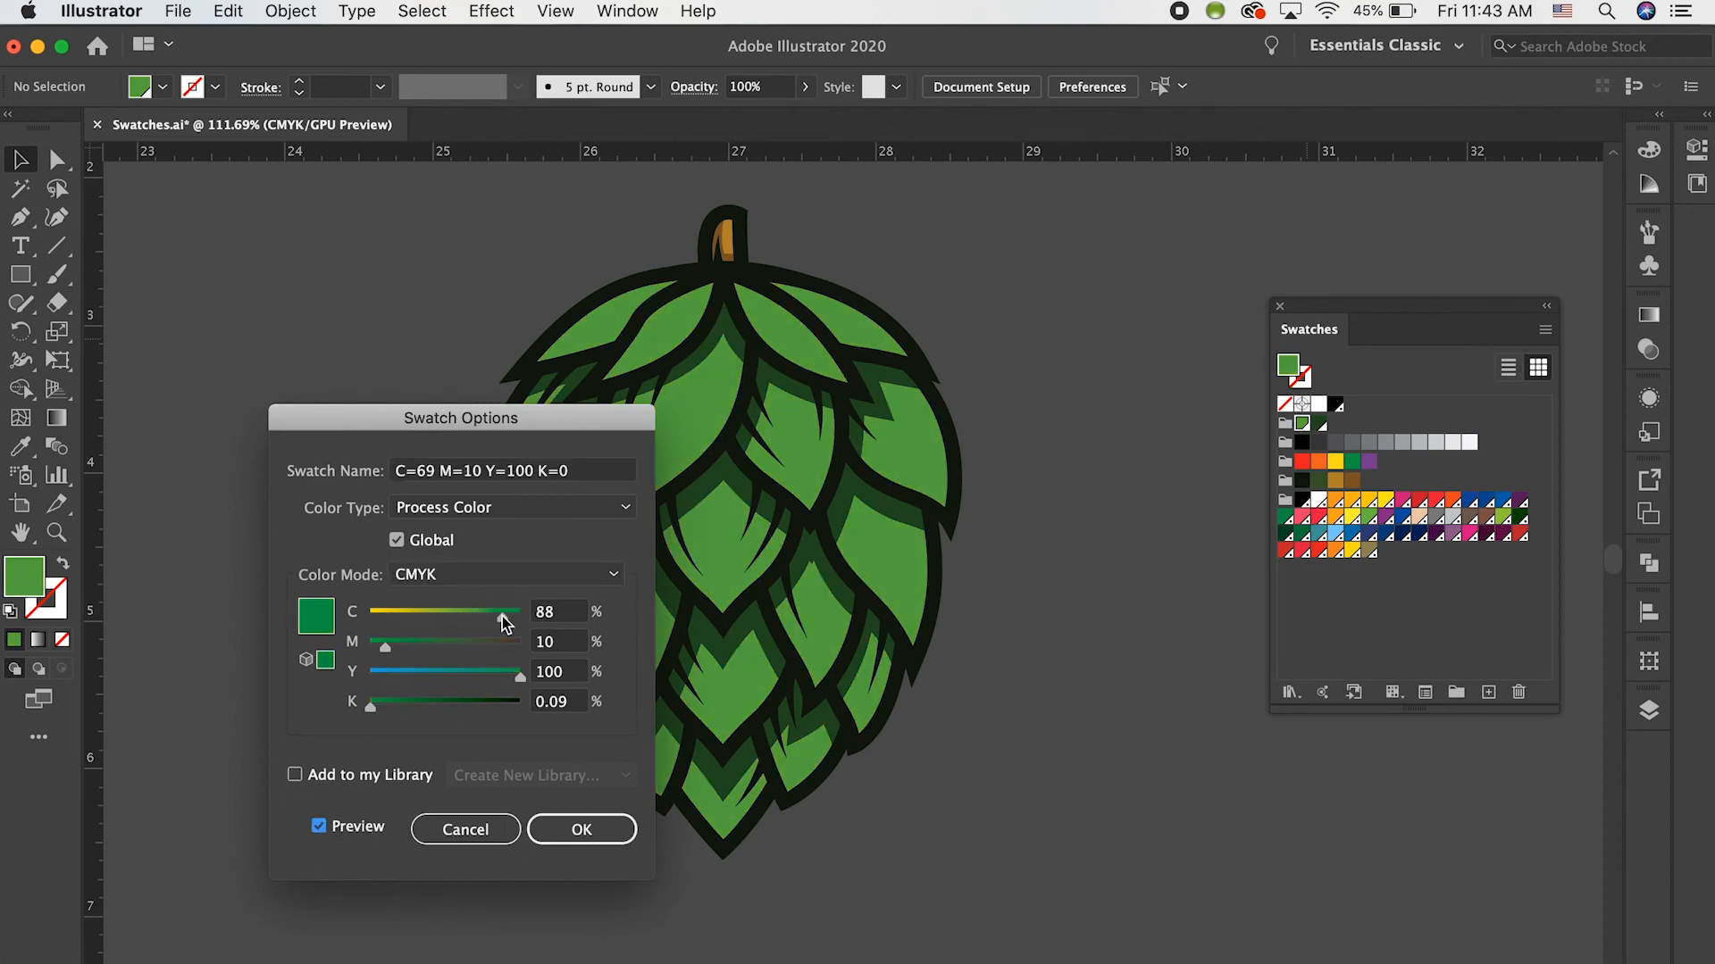
click(480, 615)
Set the global green swatch's magenta to 32% and apply the swatch changes.
click(385, 648)
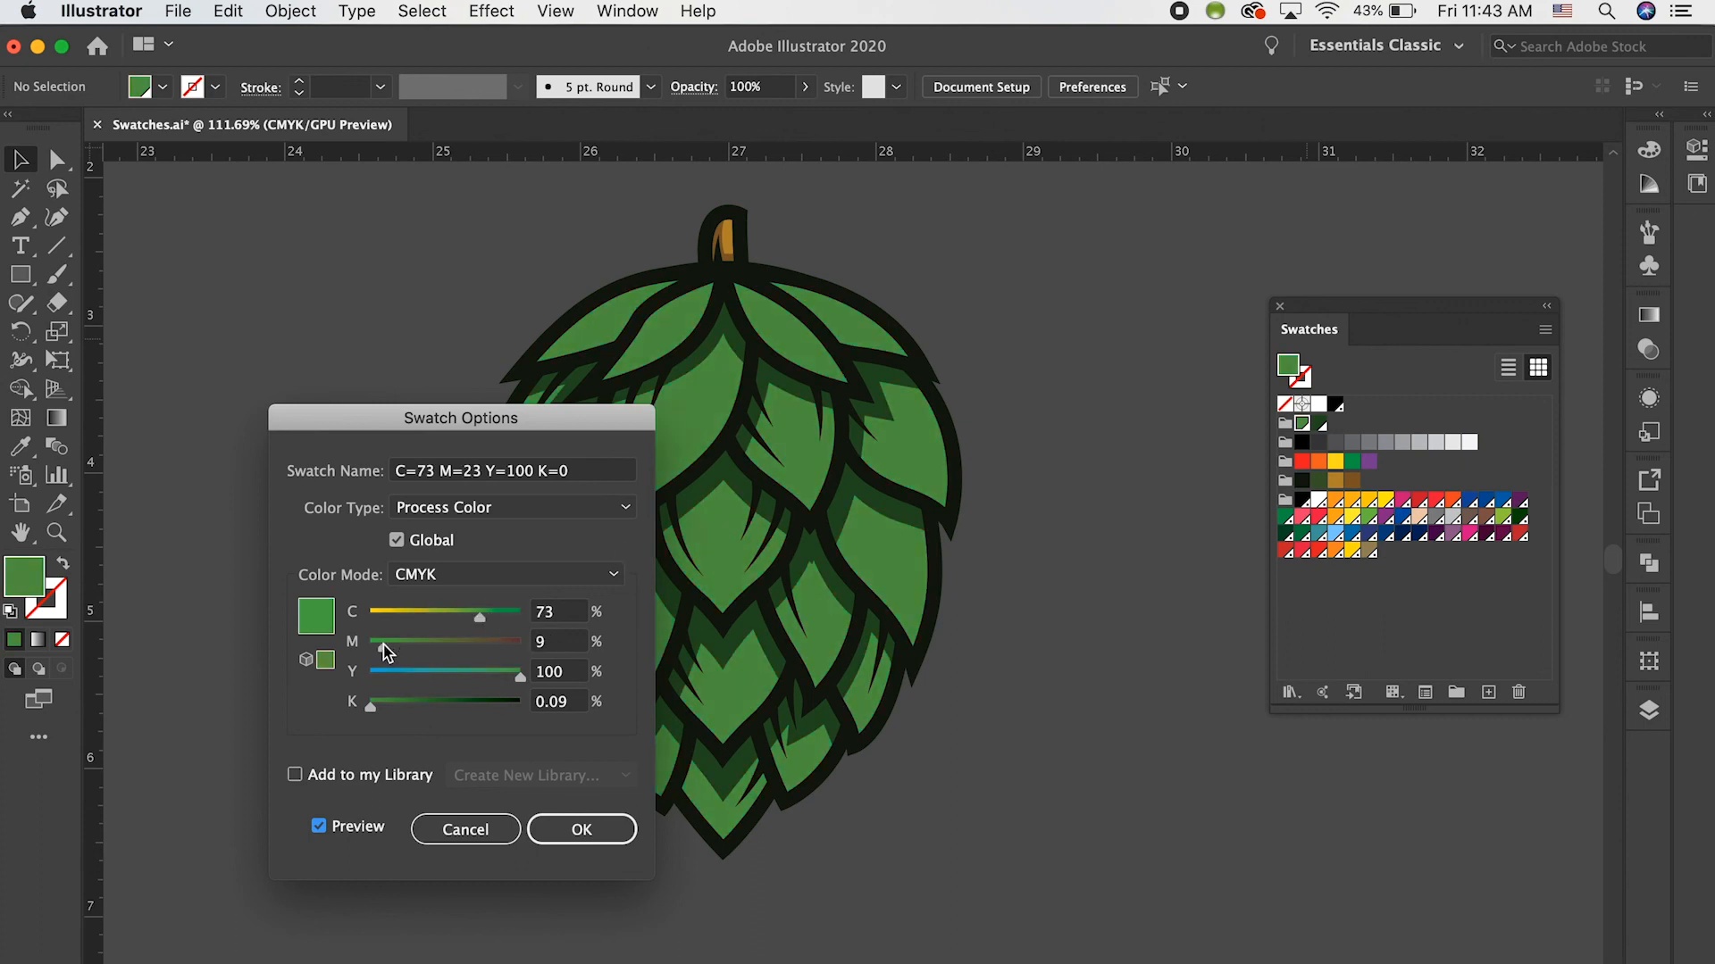
click(429, 644)
click(418, 645)
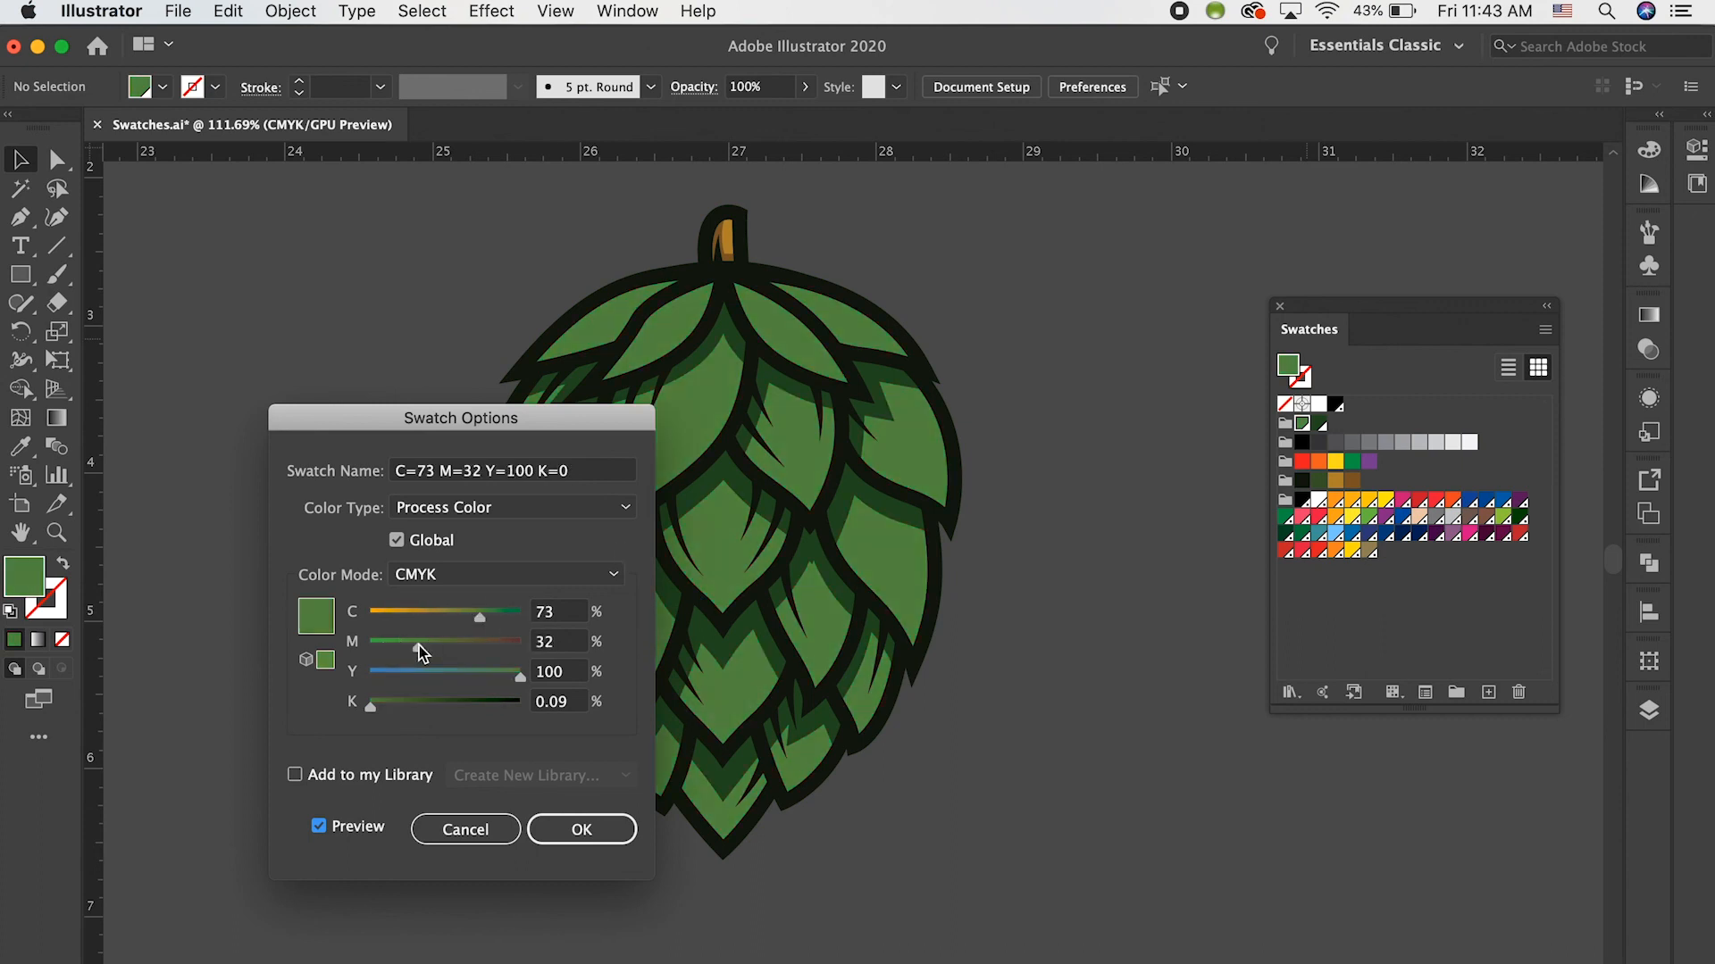
click(581, 830)
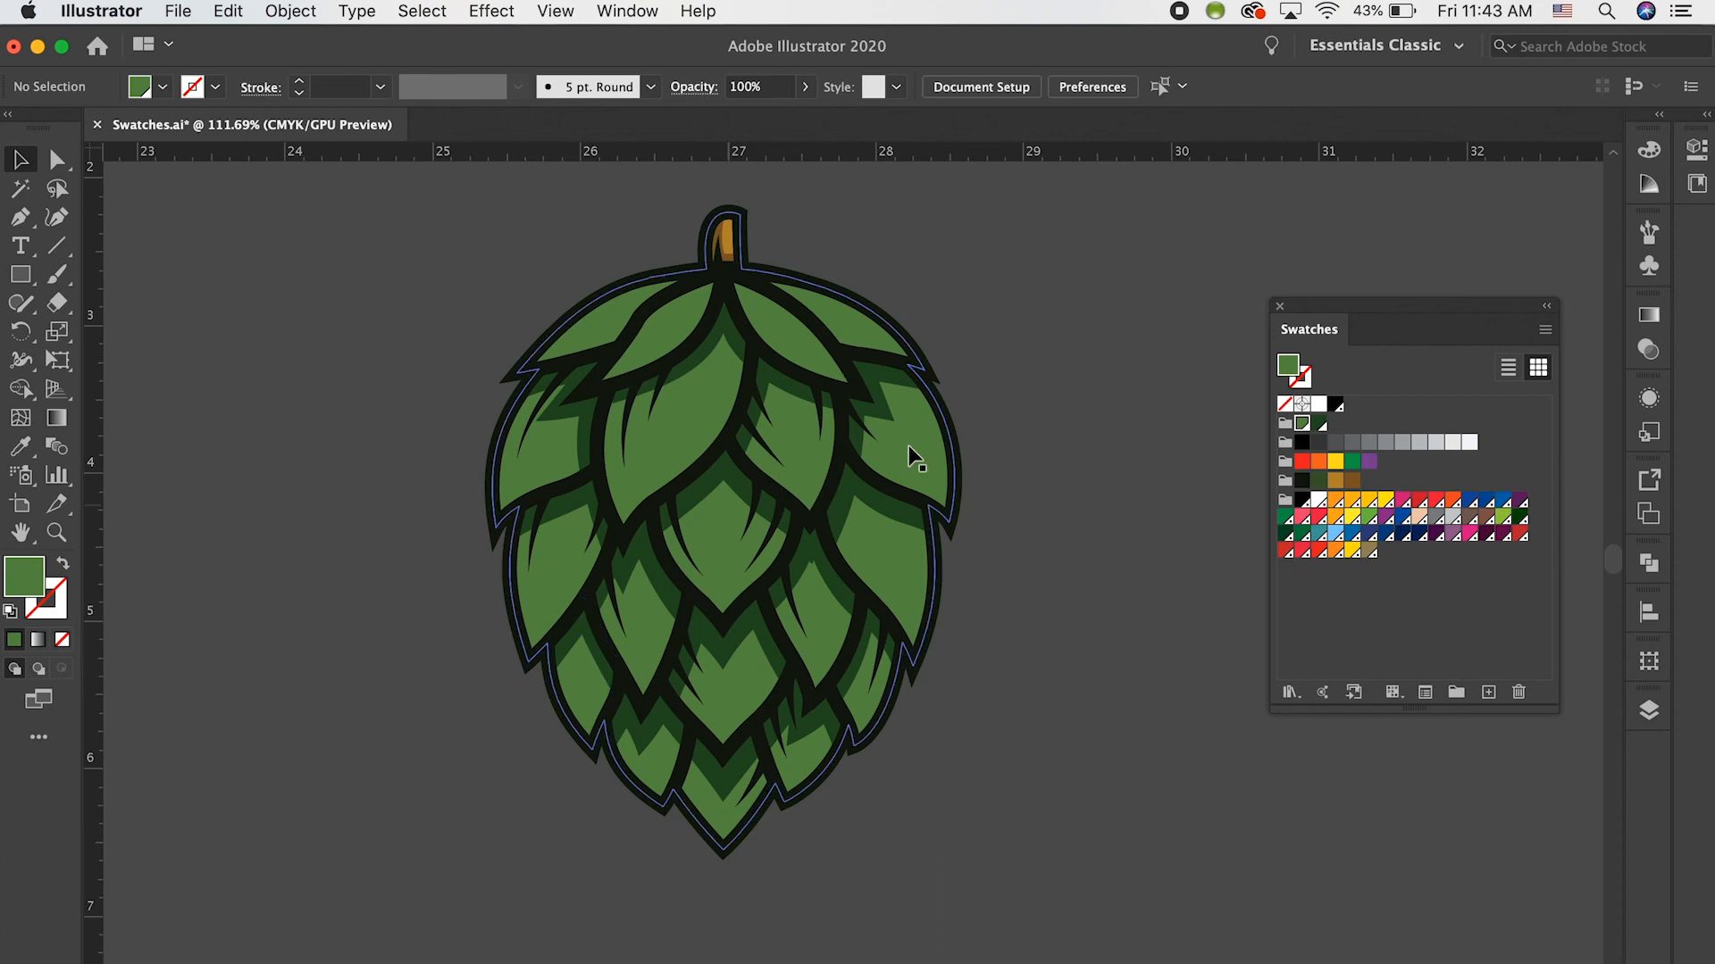
Edit the dark green global swatch used for the hop's shadows, enabling the preview, setting cyan to 21% and applying the change.
click(1319, 425)
double_click(1320, 428)
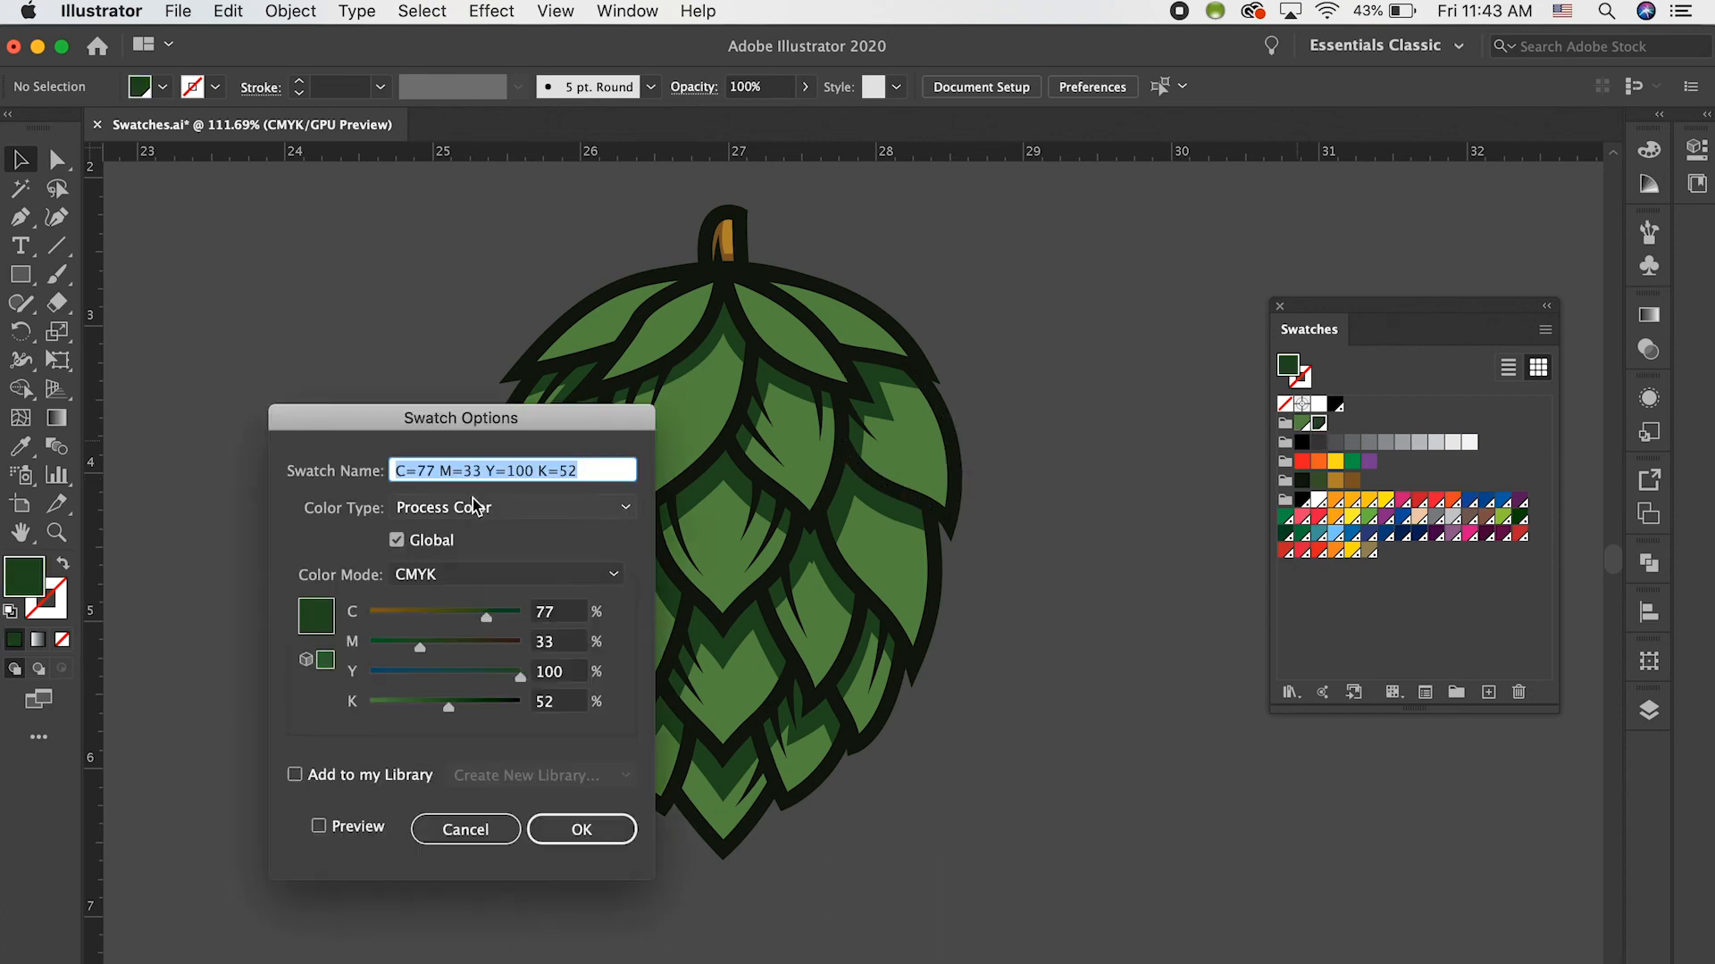
click(319, 826)
click(402, 615)
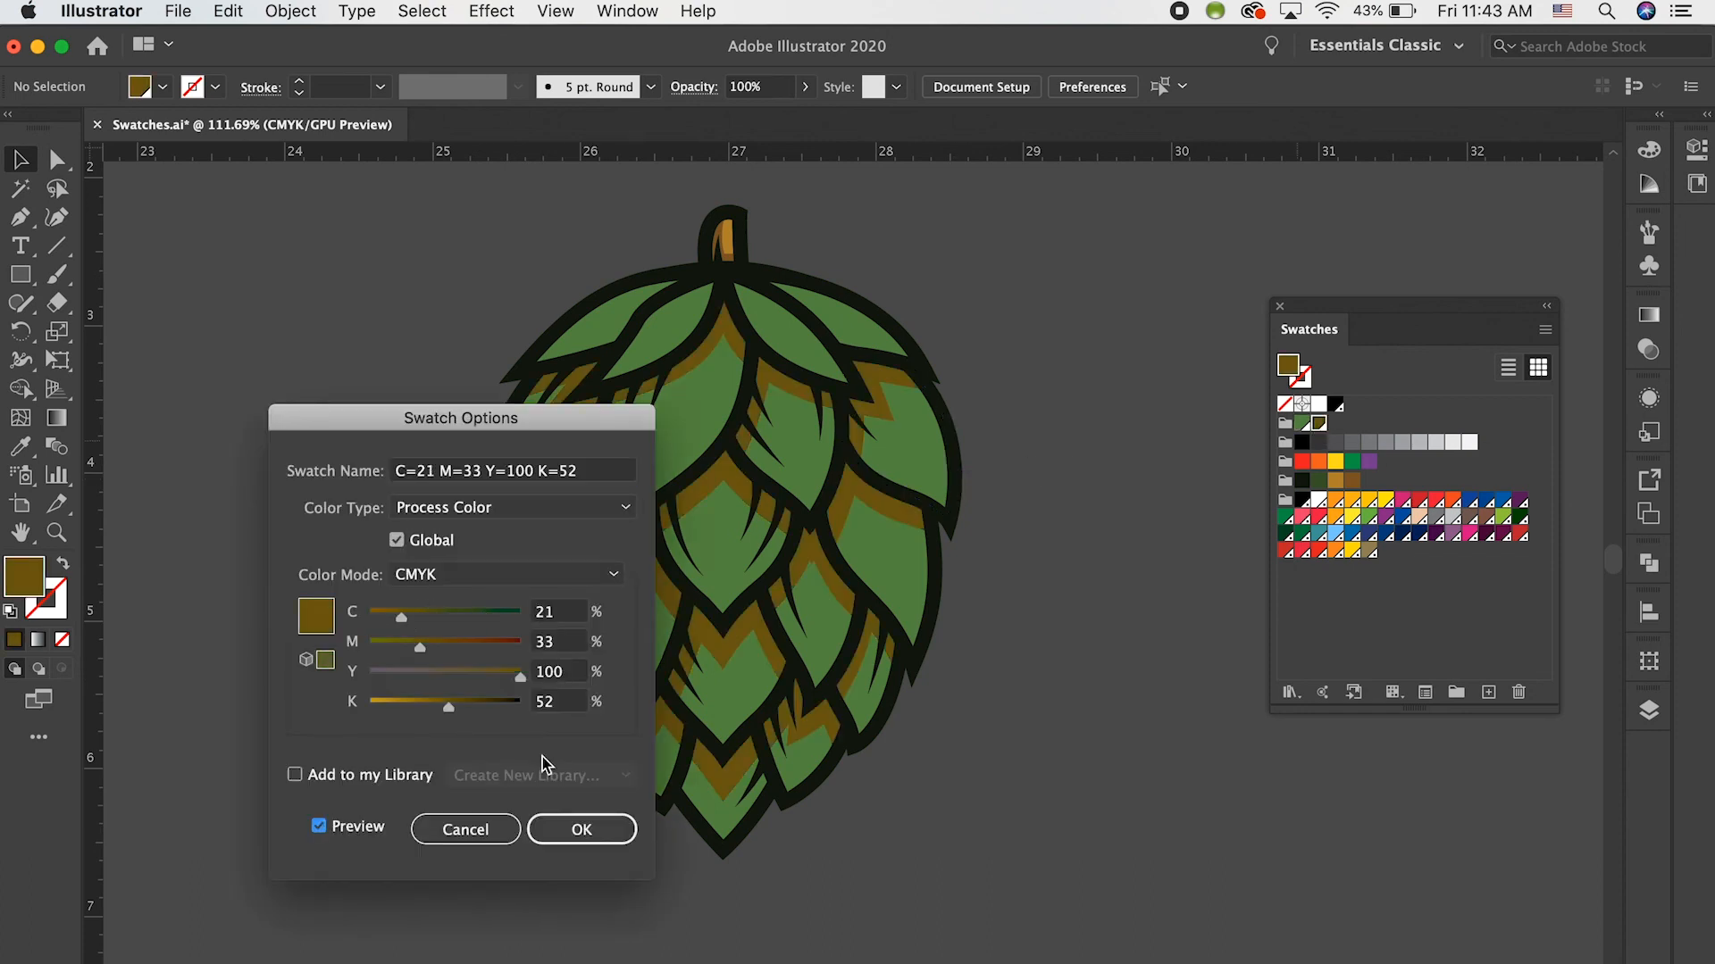
click(582, 829)
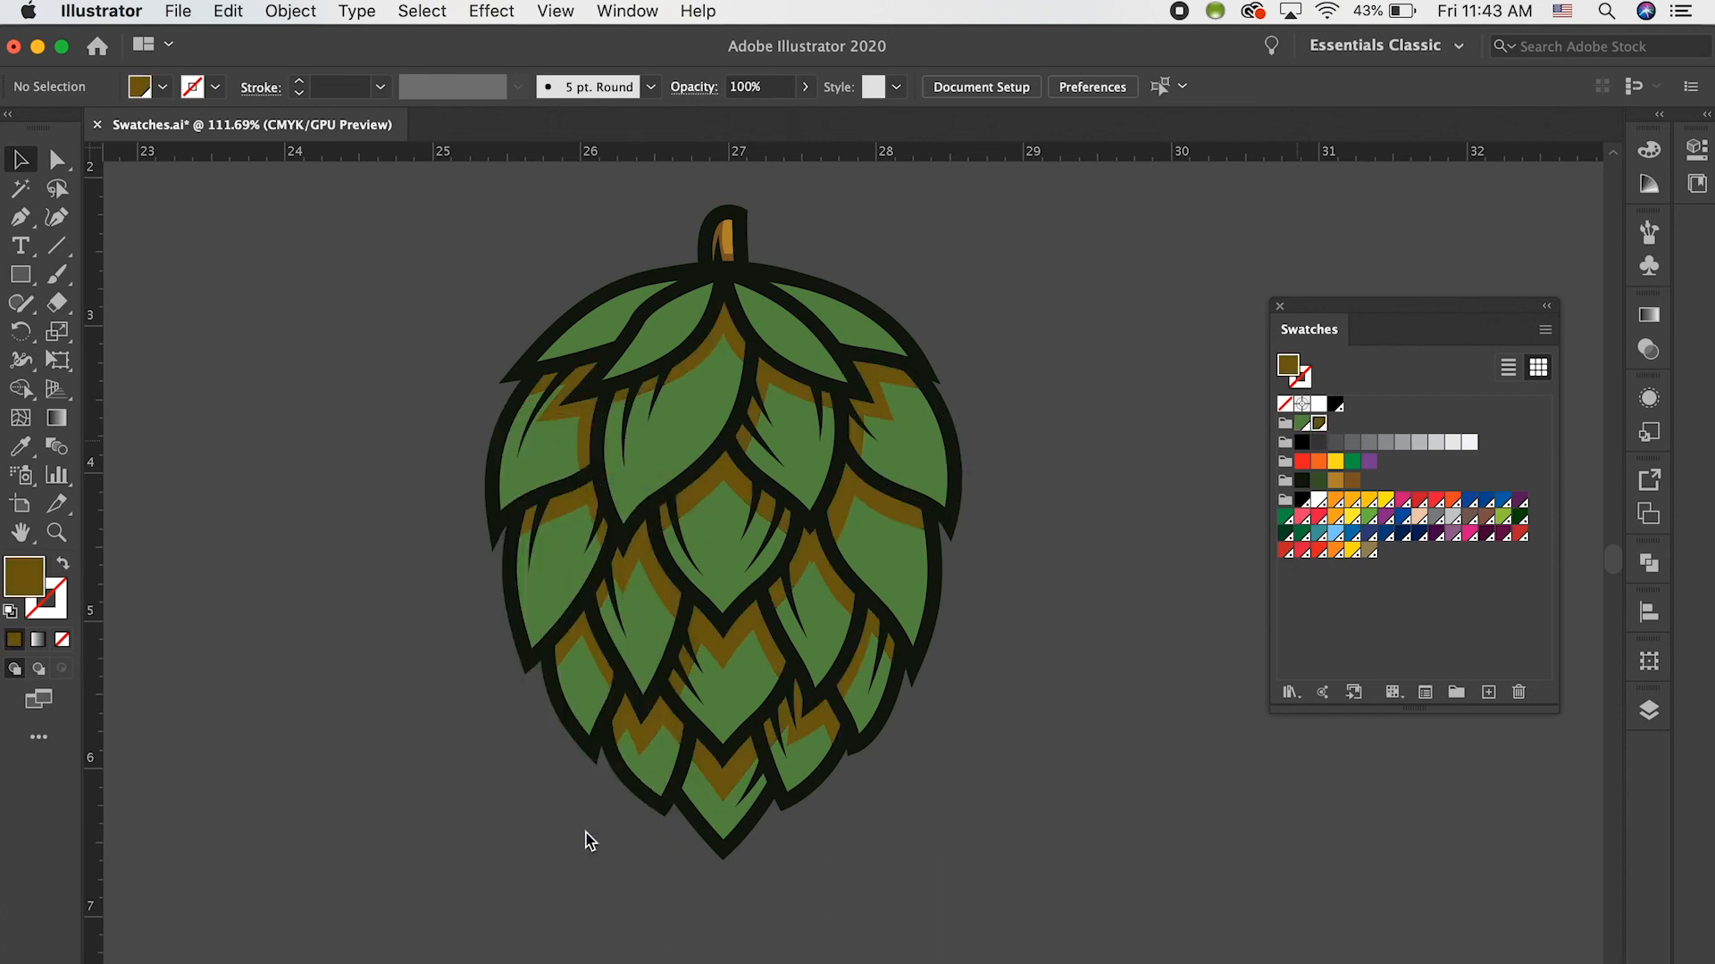
Select several of the hop's brown shadow shapes one after another to check their fill swatch, and clear the selection.
click(557, 416)
click(710, 348)
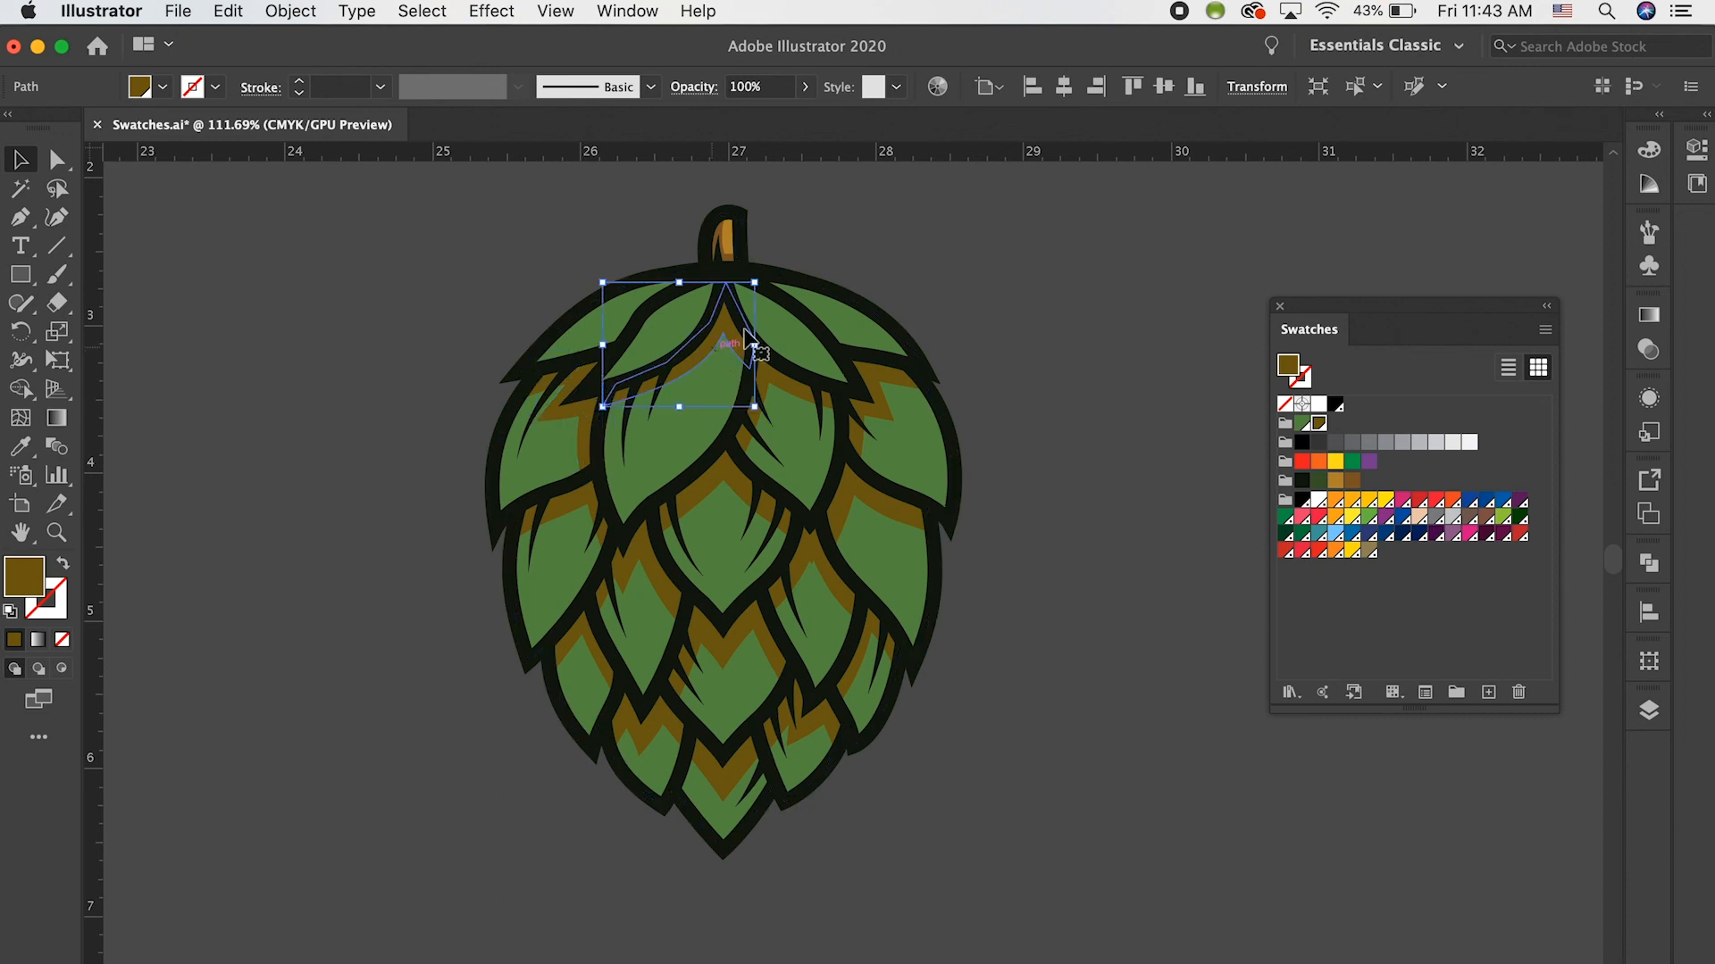
click(881, 389)
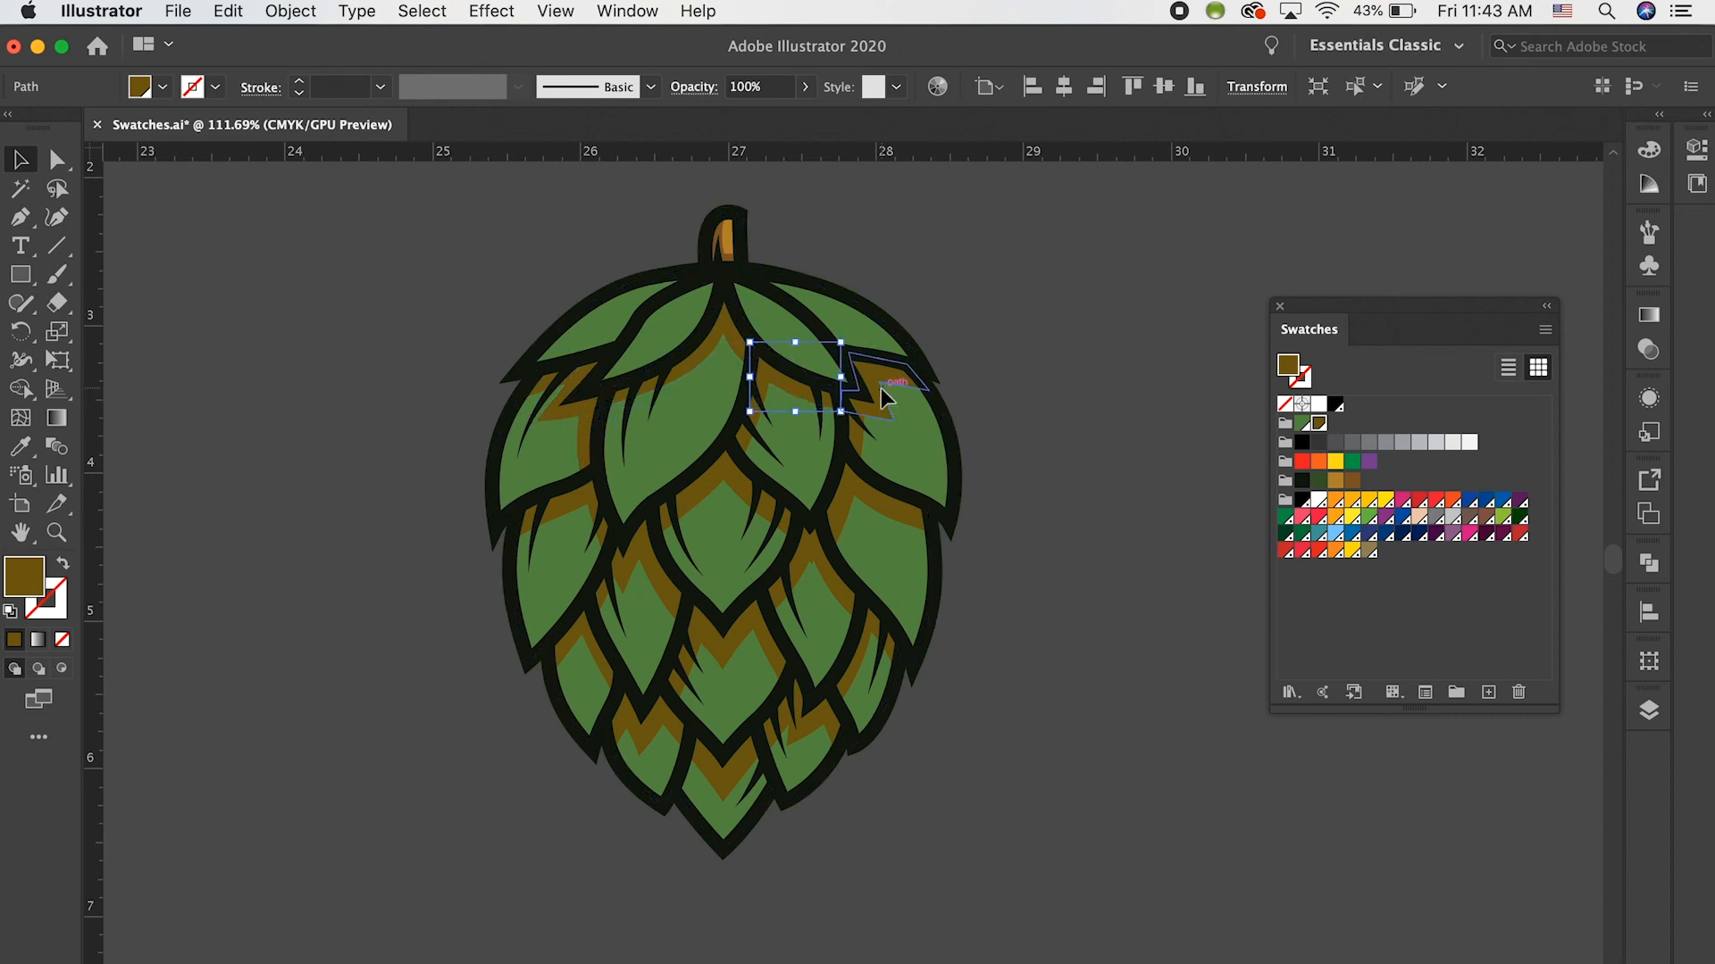
click(785, 386)
click(701, 352)
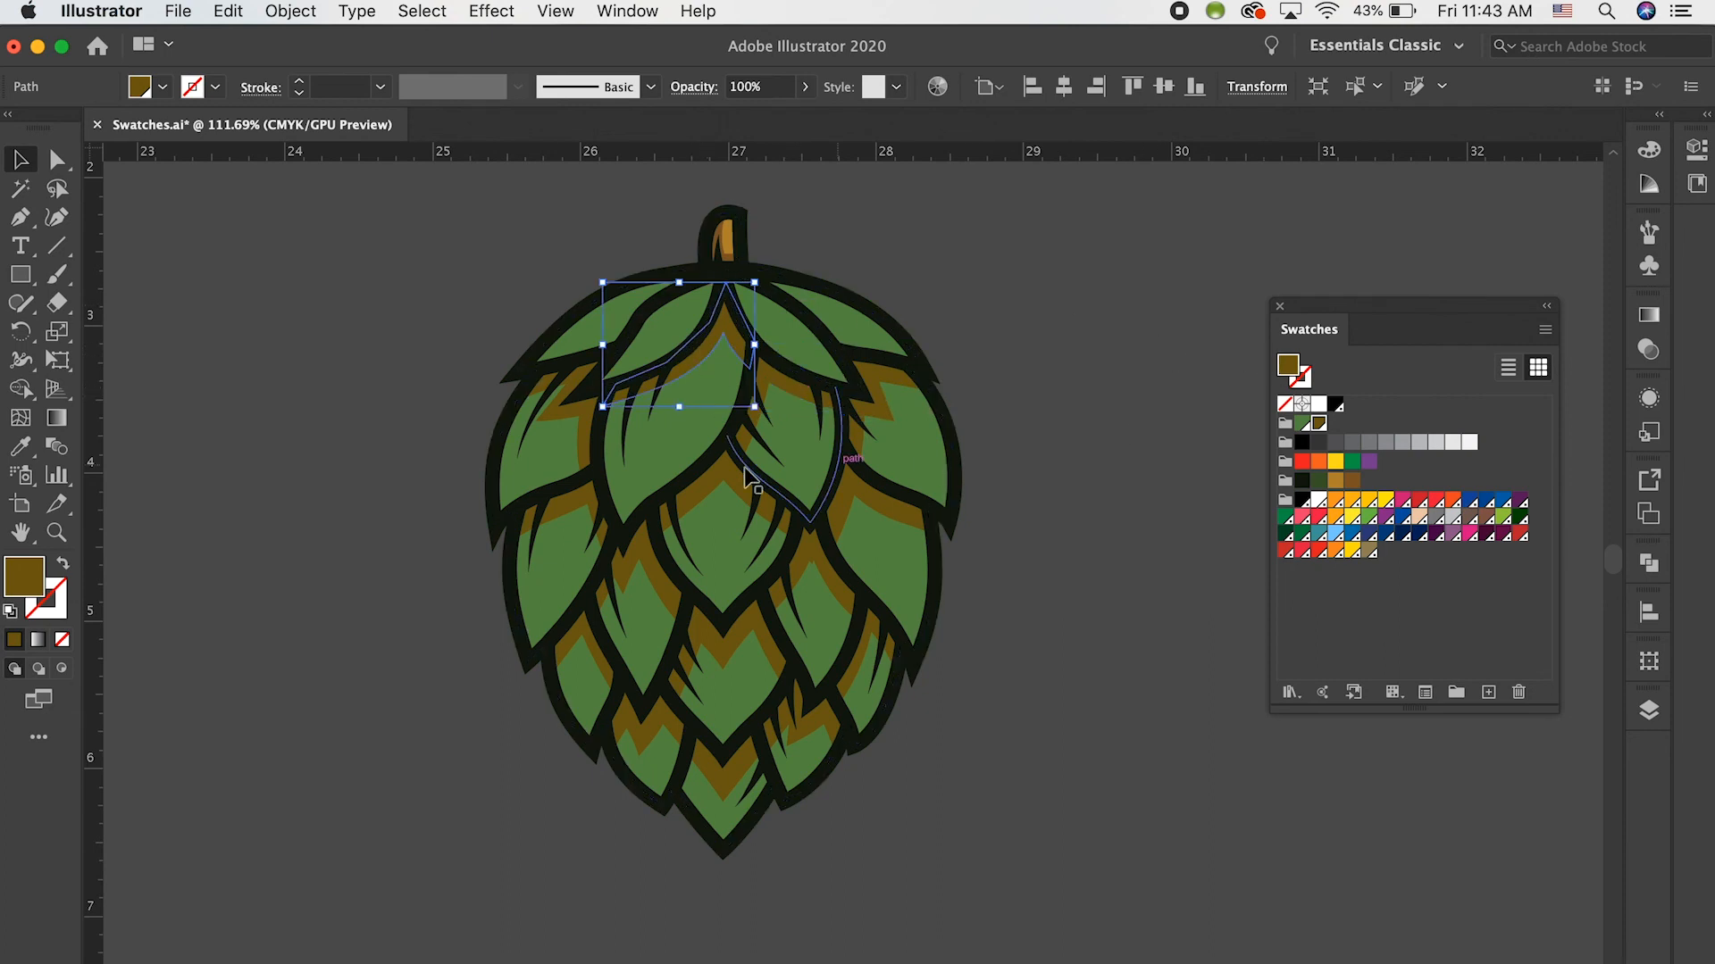
click(886, 406)
click(1088, 400)
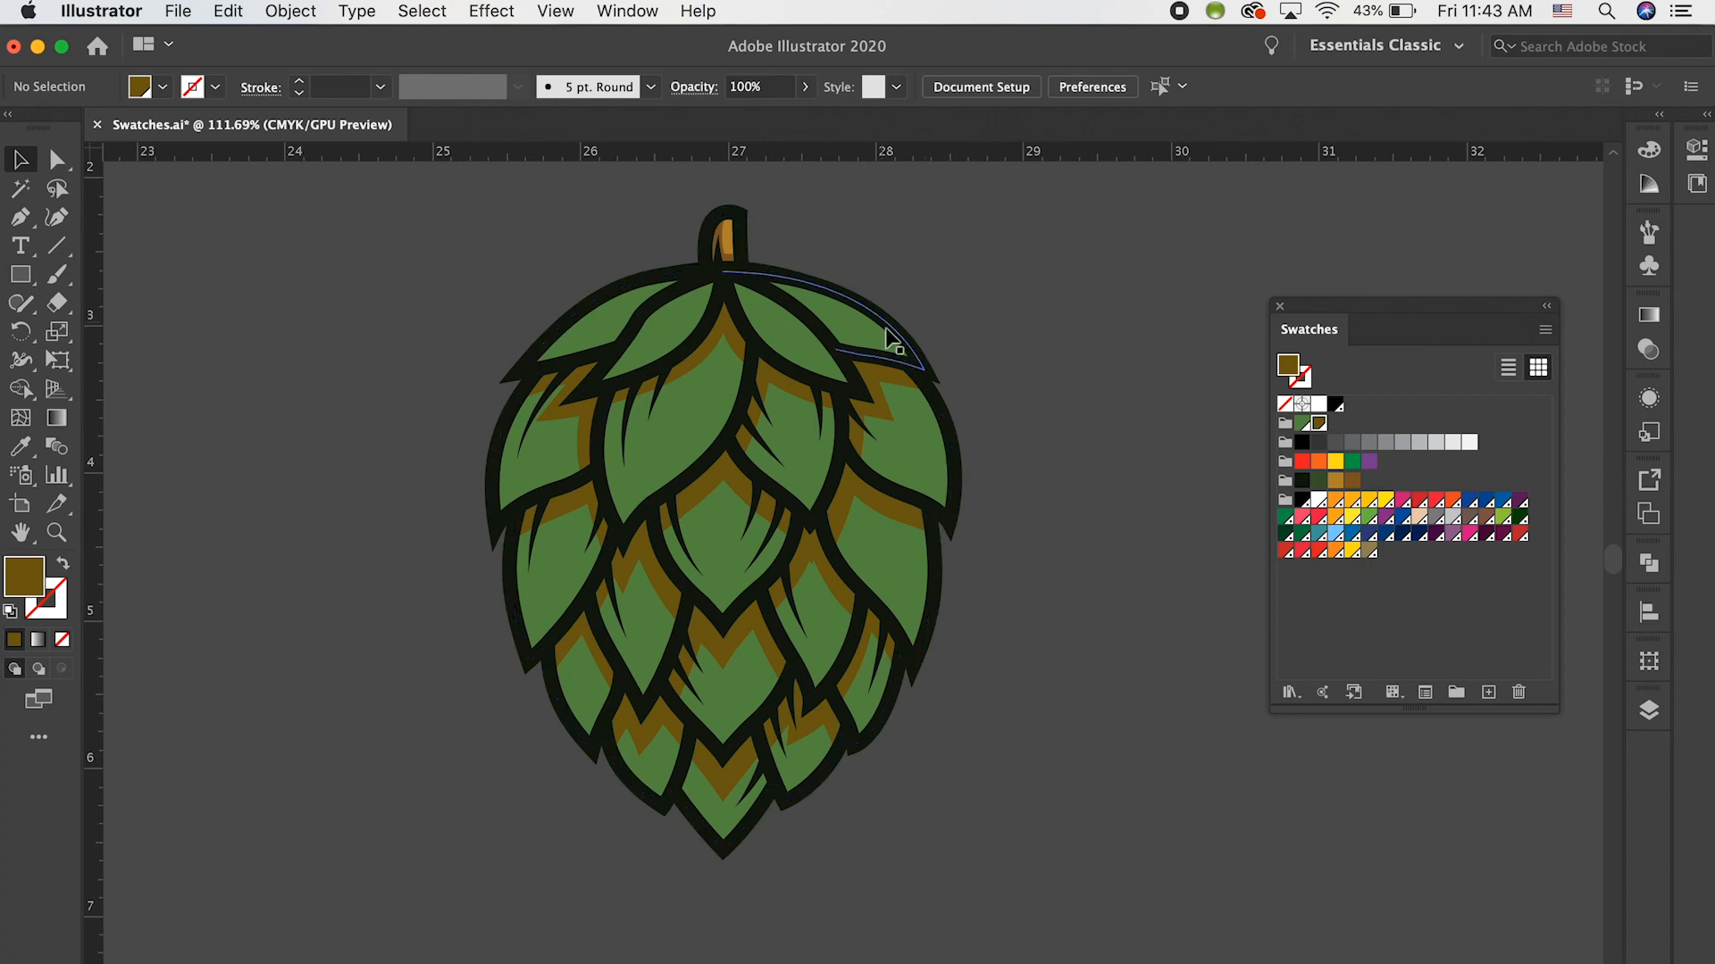
Make the dark green swatch in the hops color group a global process color.
click(1302, 423)
click(1318, 483)
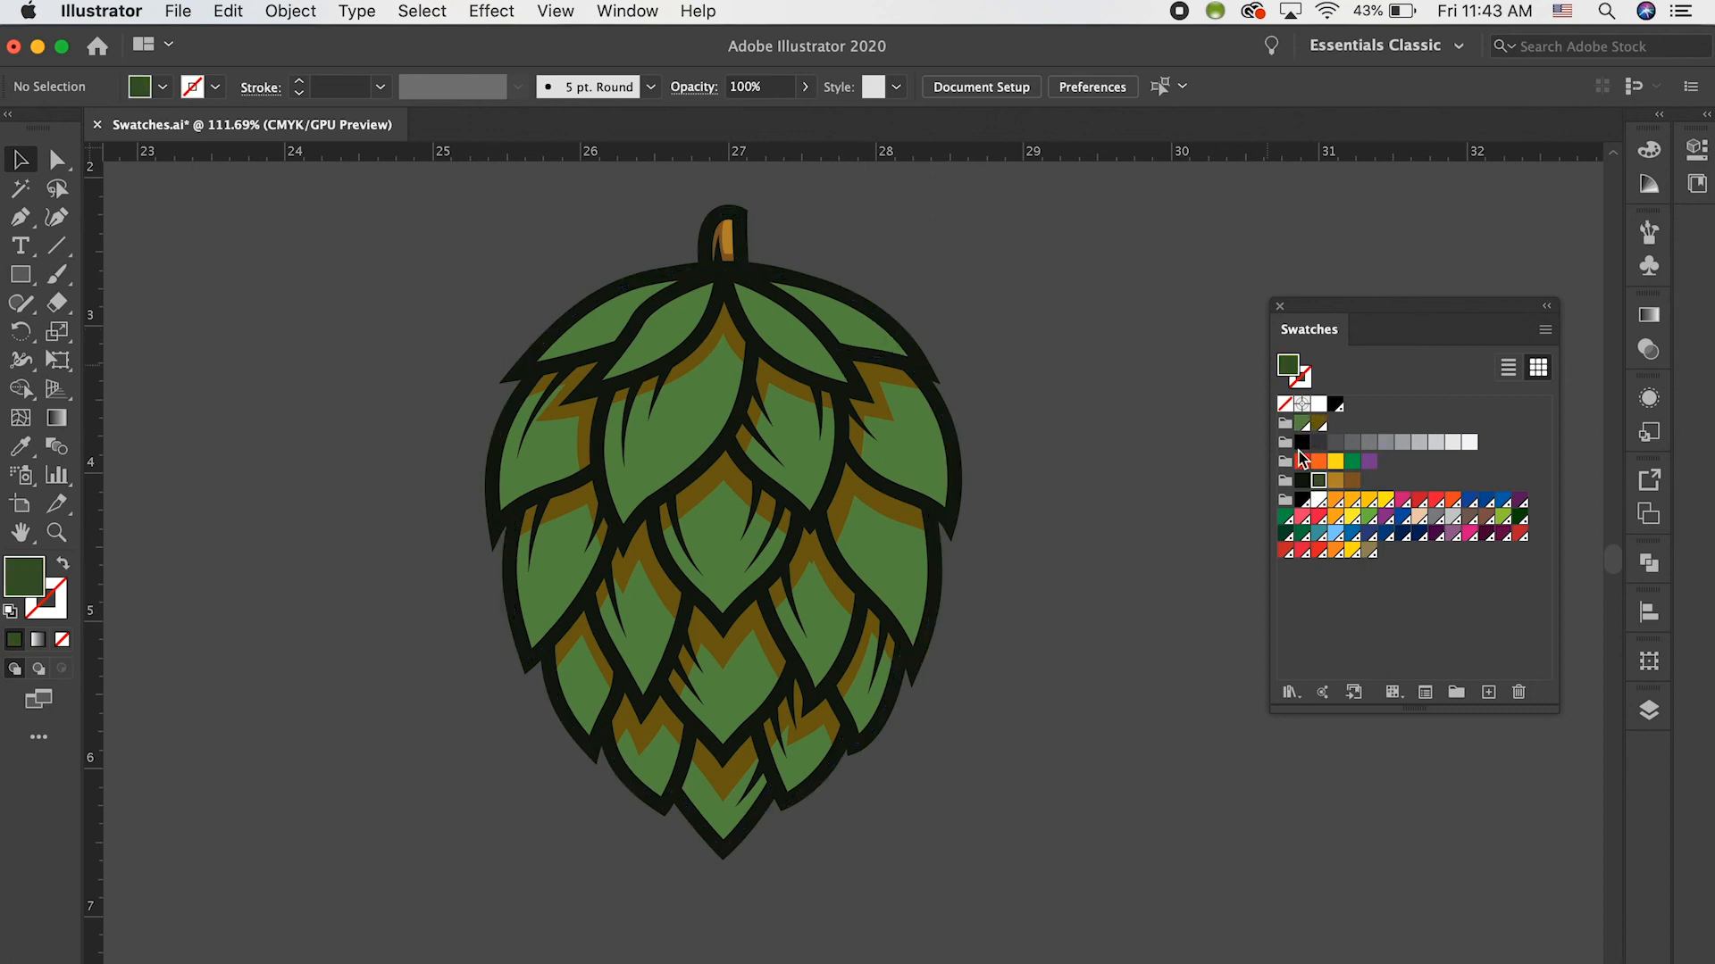
double_click(1319, 483)
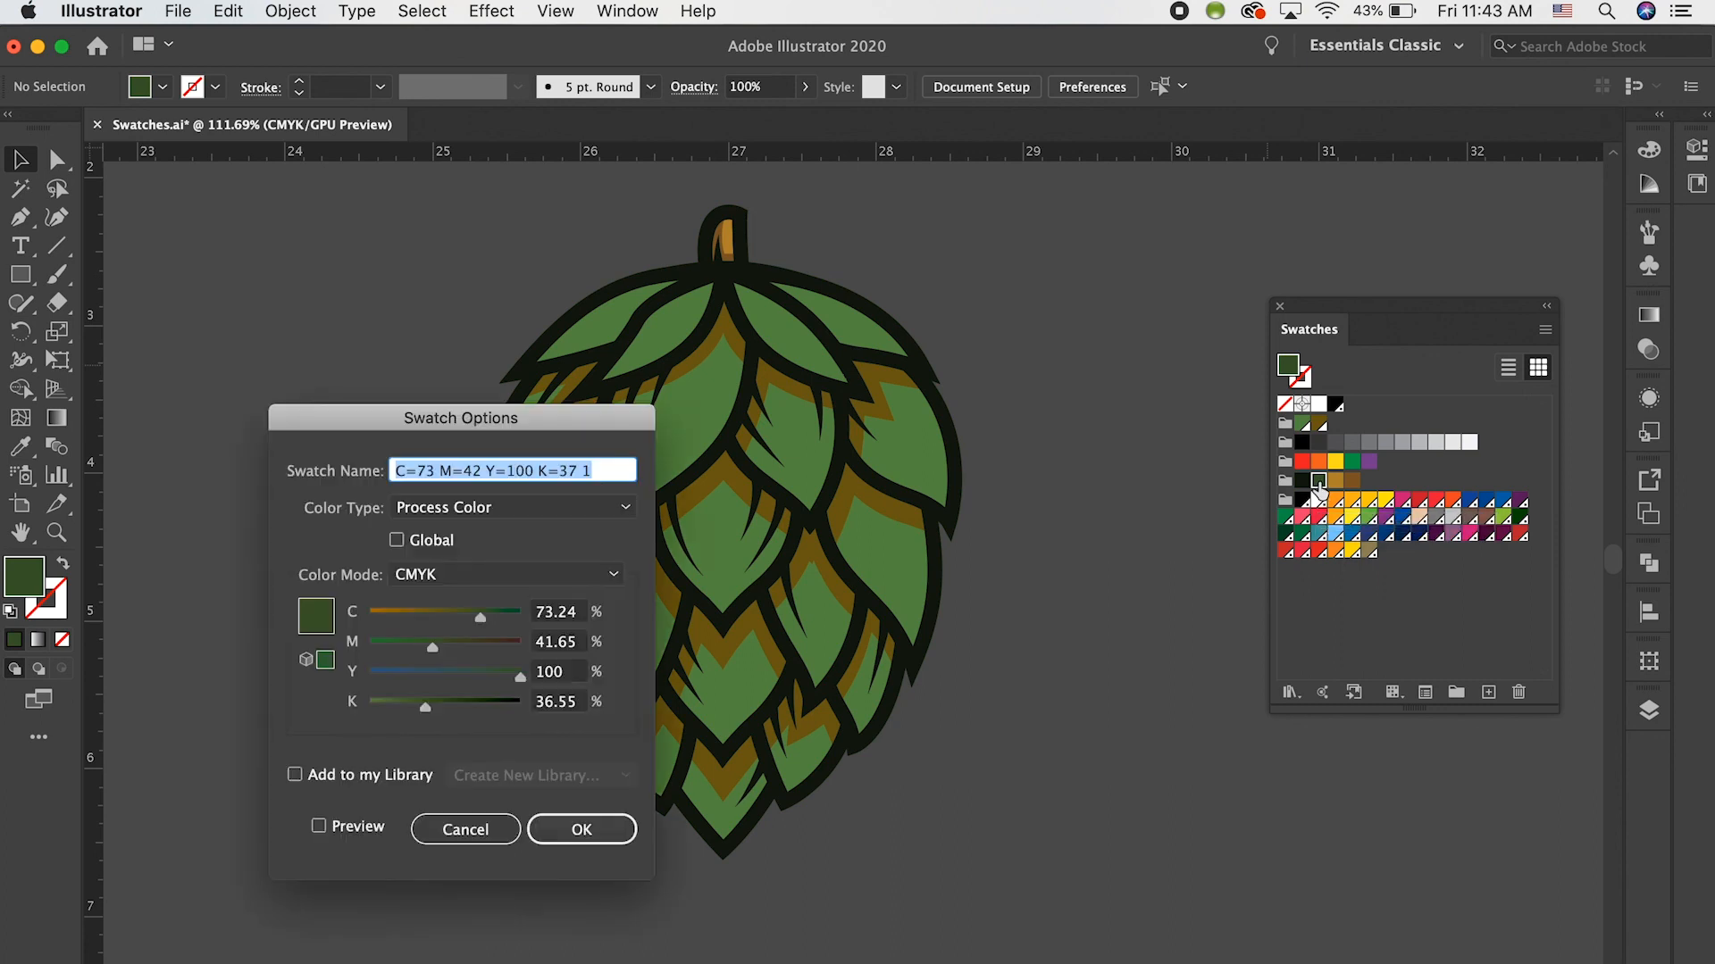
click(398, 541)
click(576, 830)
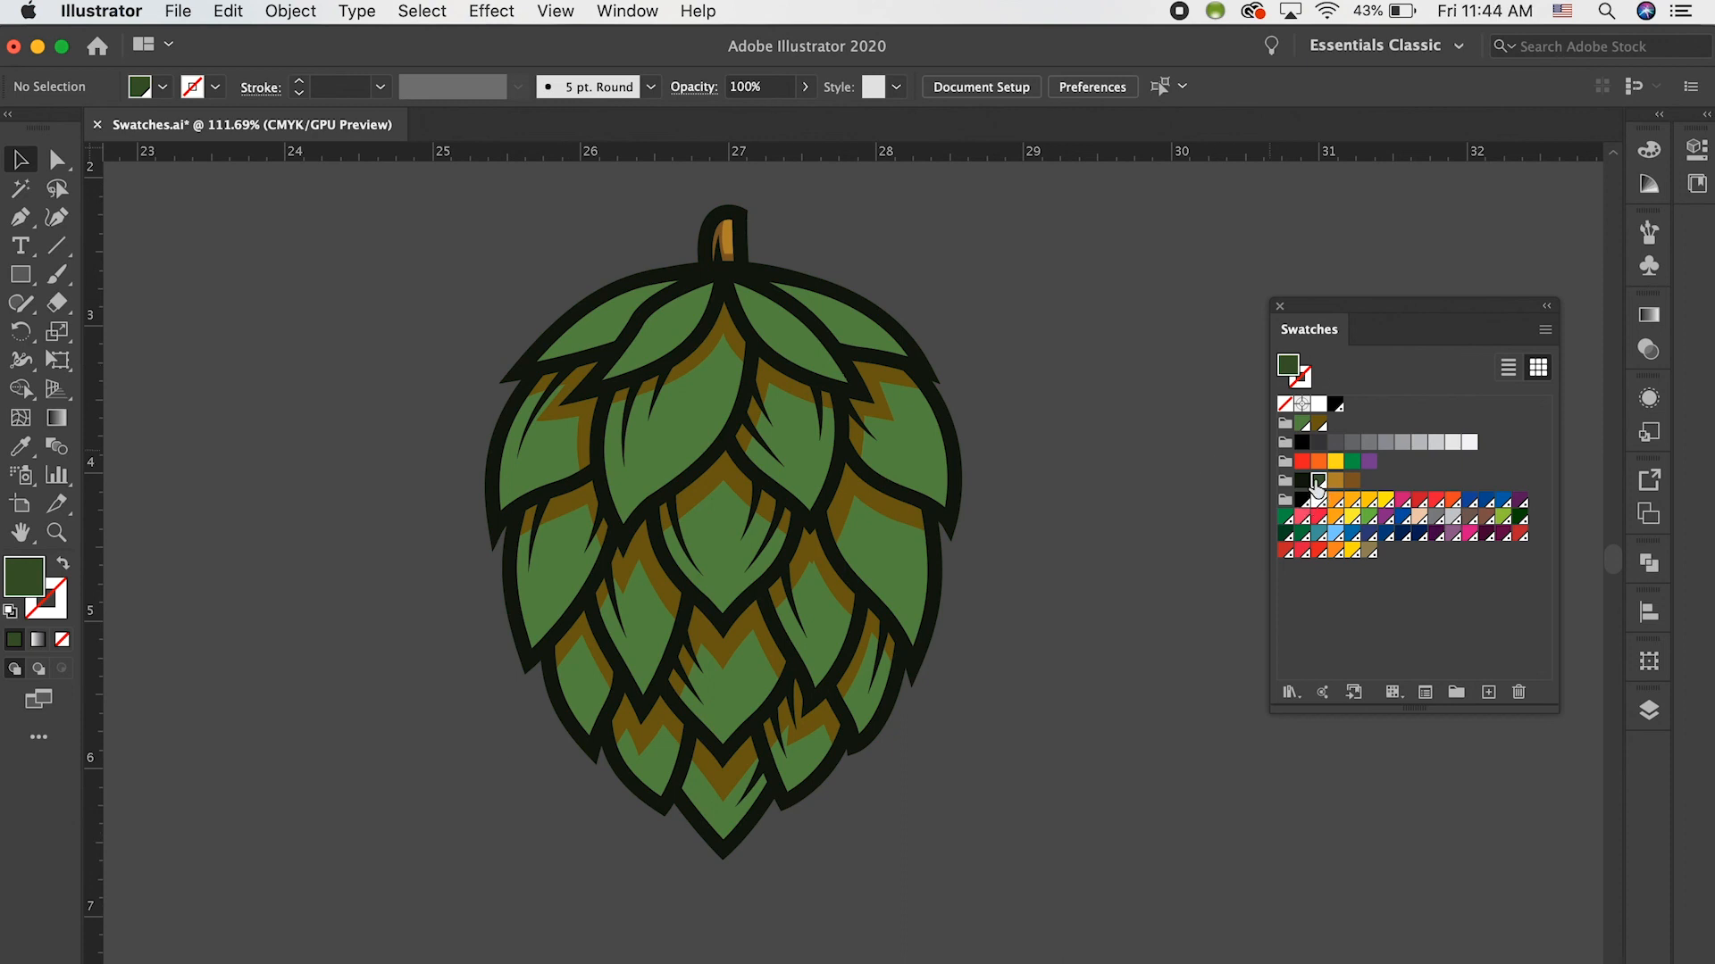
Return to the original hop and its row of color squares on the artboard.
scroll(554, 402, left, 5)
scroll(553, 401, left, 6)
scroll(554, 402, down, 4)
scroll(554, 404, left, 10)
scroll(554, 404, left, 3)
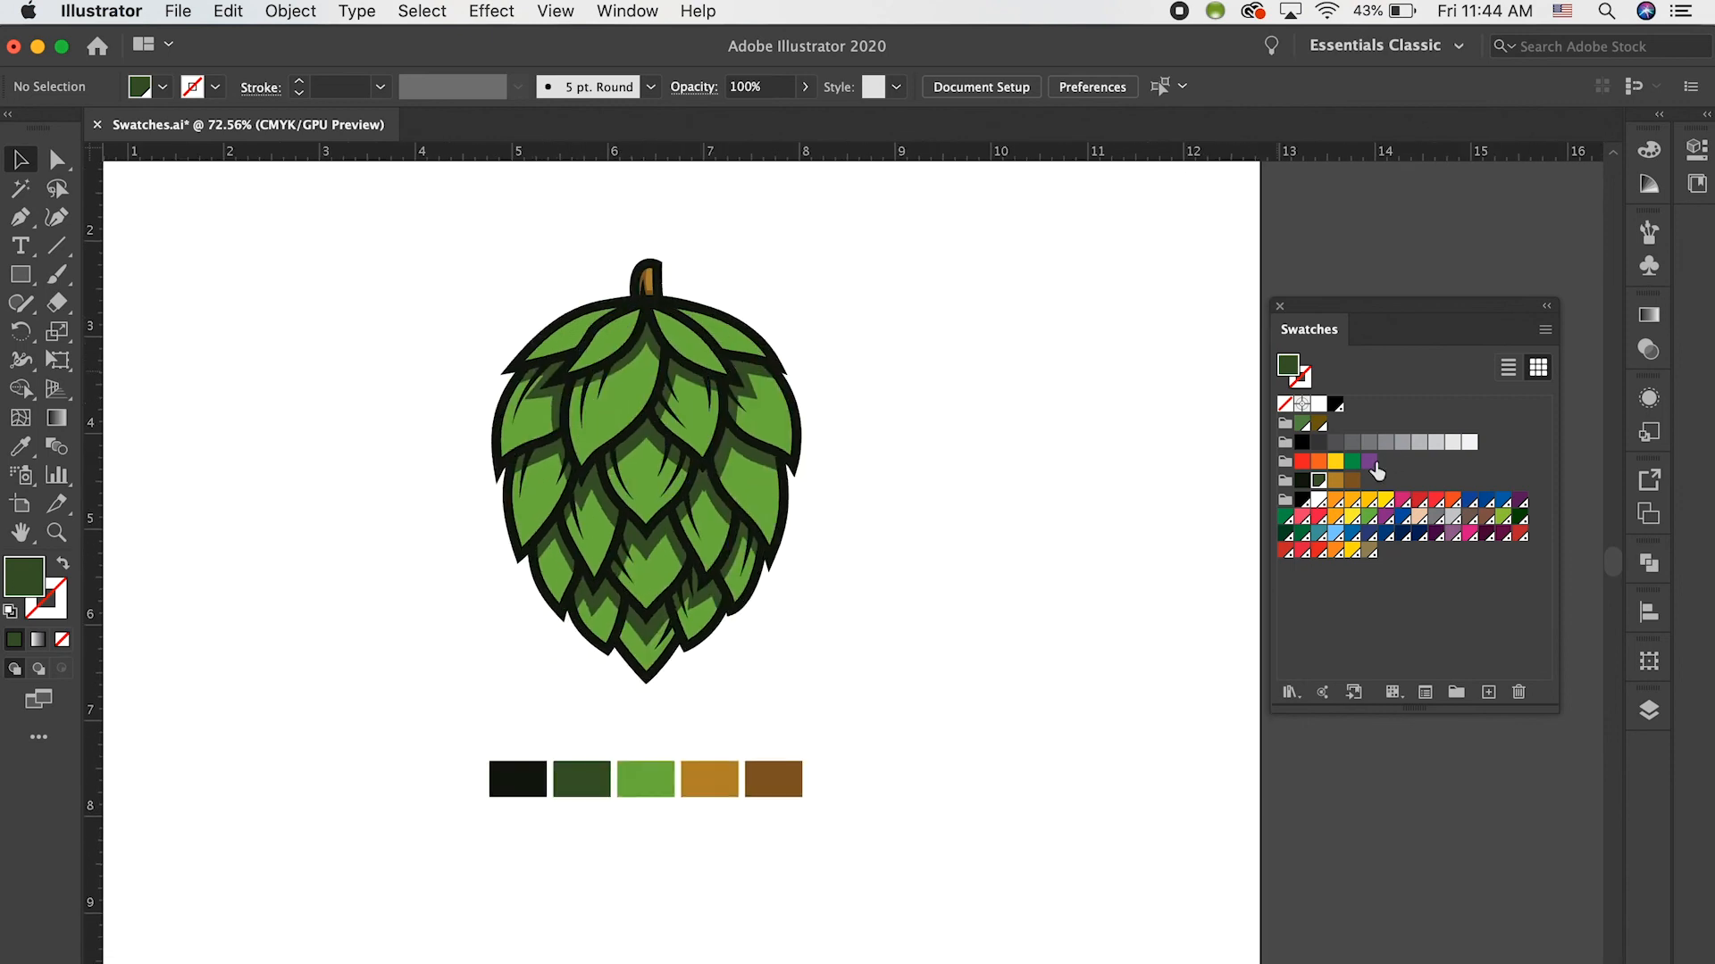